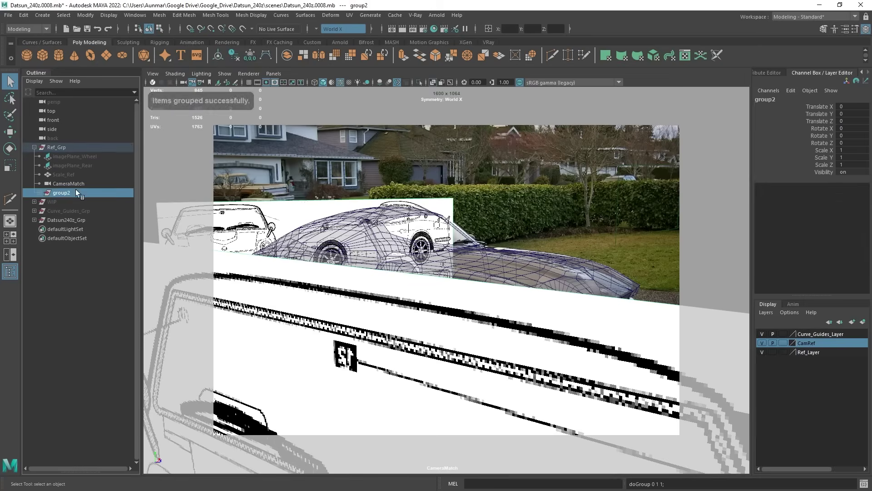
- Hide the blueprint image planes in the camera-match view and toggle the Datsun240z_Grp model's visibility against the background photo
key(ctrl+h)
click(91, 220)
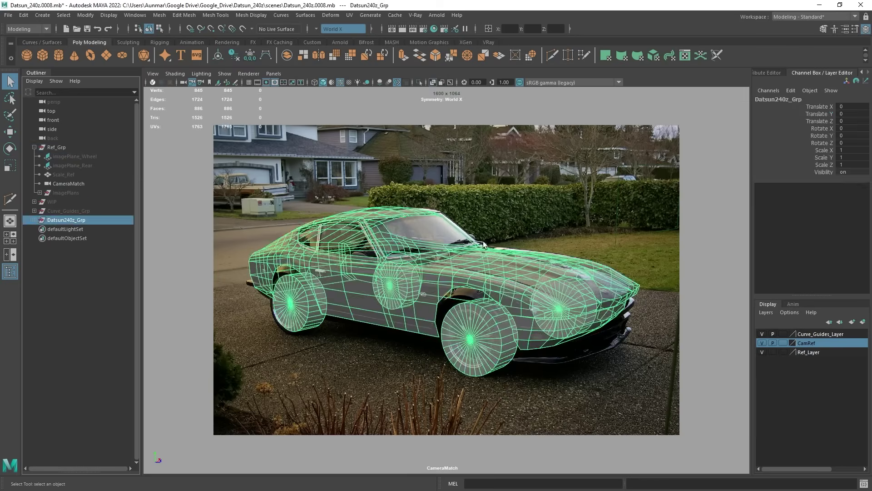
key(ctrl+h)
click(218, 82)
key(ctrl+shift+h)
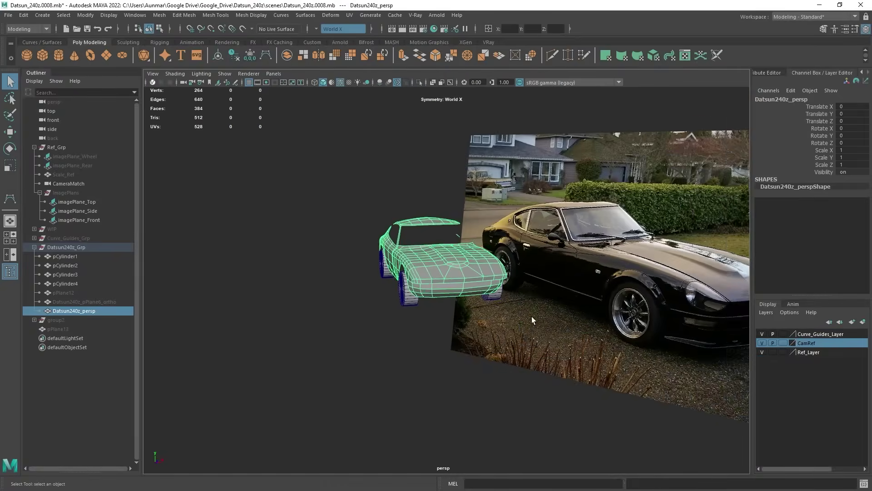
- Examine the car model between the surrounding blueprint image planes in the perspective view
alt+drag(532, 316, 523, 299)
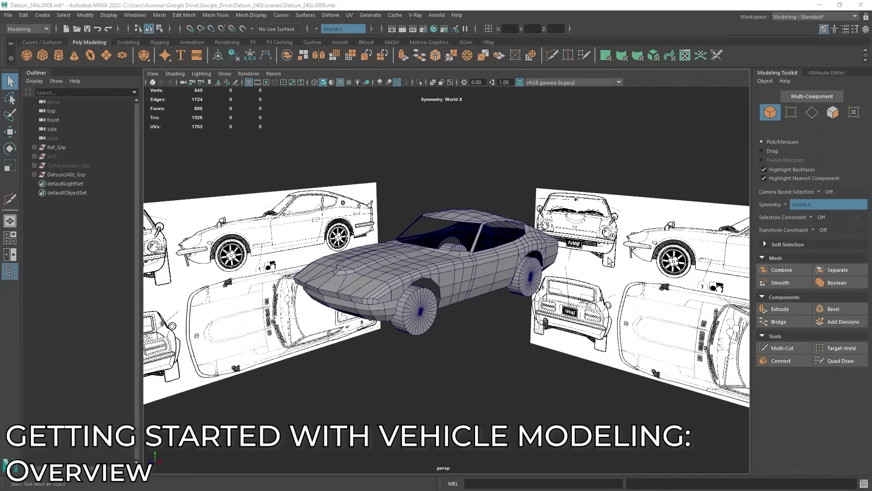
alt+middle_drag(548, 317, 513, 298)
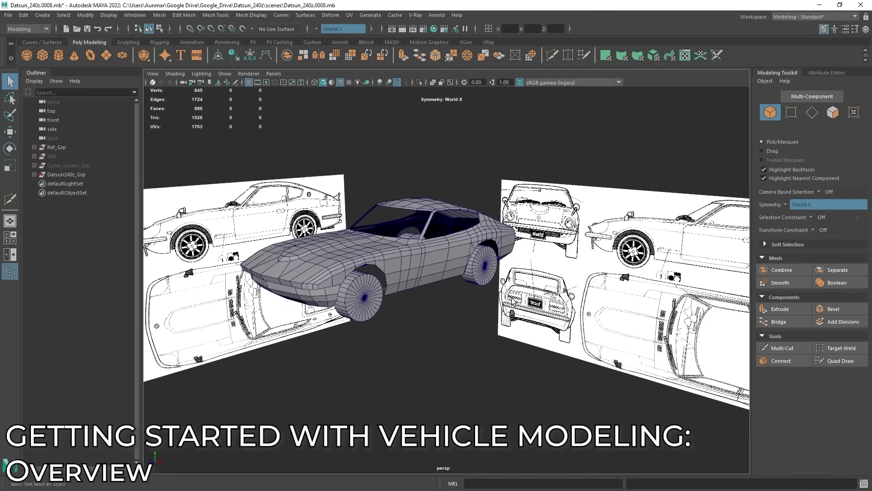
alt+drag(512, 301, 486, 278)
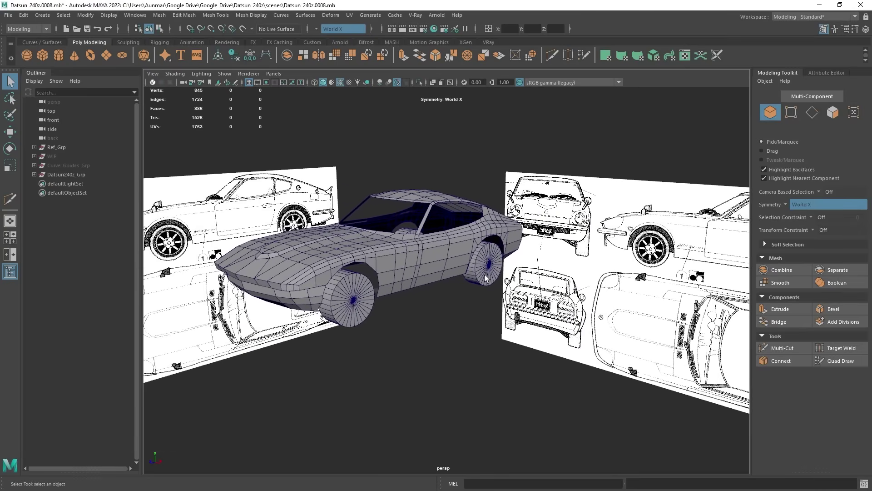
alt+drag(409, 294, 432, 305)
alt+drag(575, 338, 530, 308)
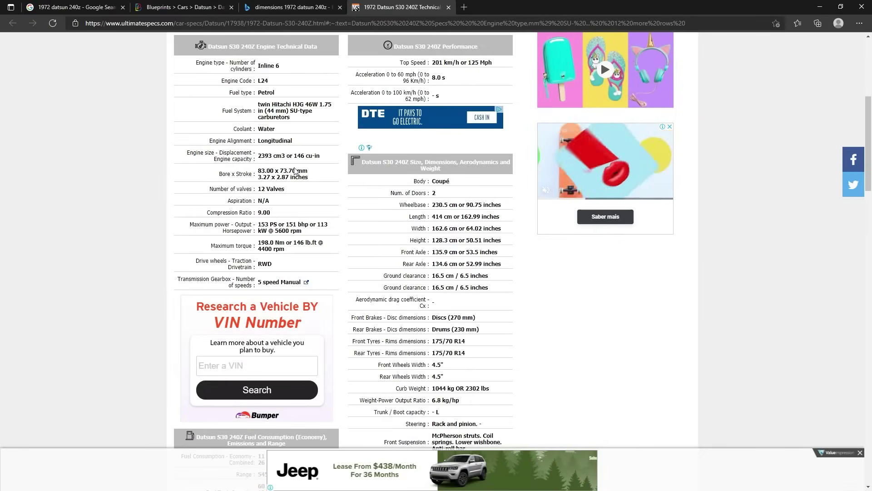
- Browse the Google image results for "1972 datsun 240z" in the browser and preview the black car's Pinterest photo
click(78, 7)
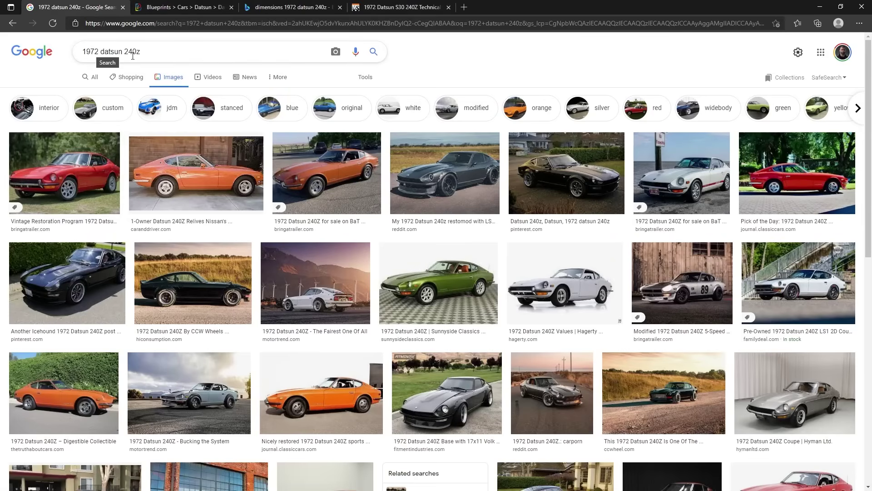
scroll(631, 198, down, 3)
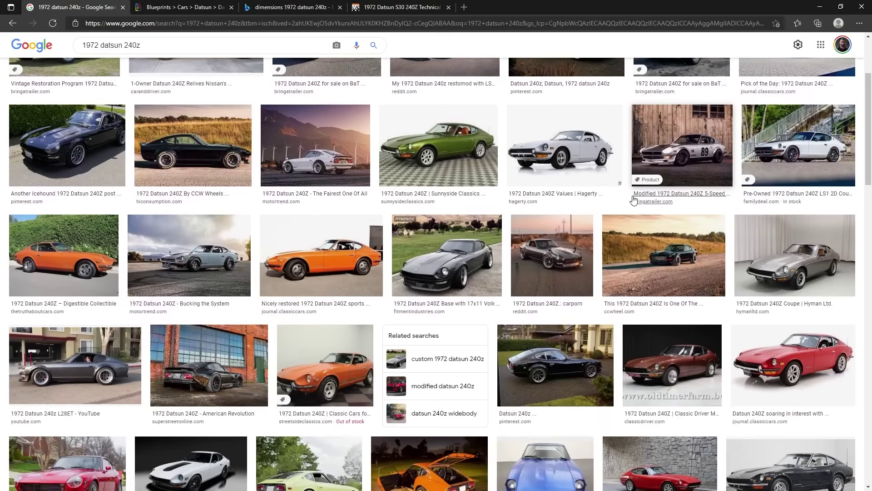
scroll(673, 273, up, 3)
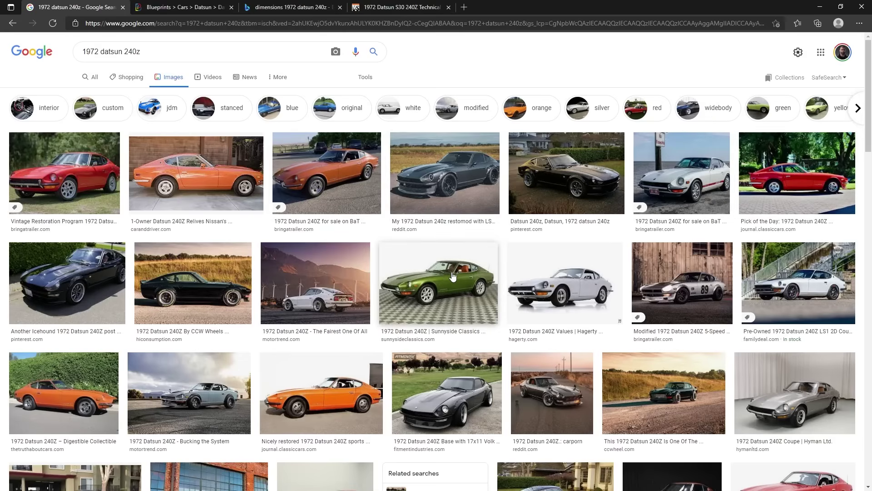
scroll(453, 275, down, 1)
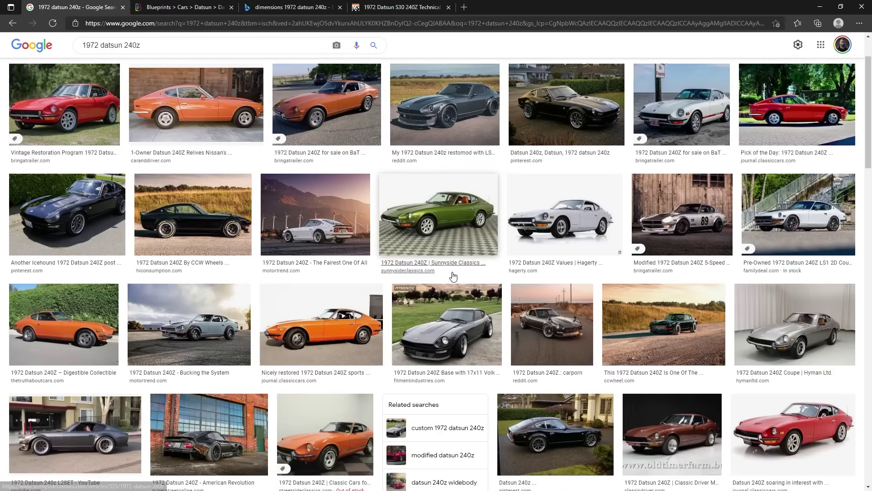
scroll(453, 278, up, 1)
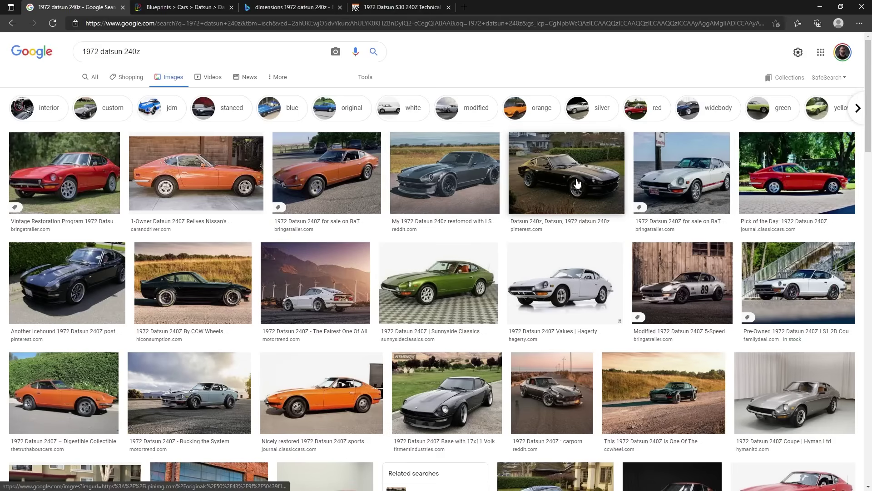
click(518, 229)
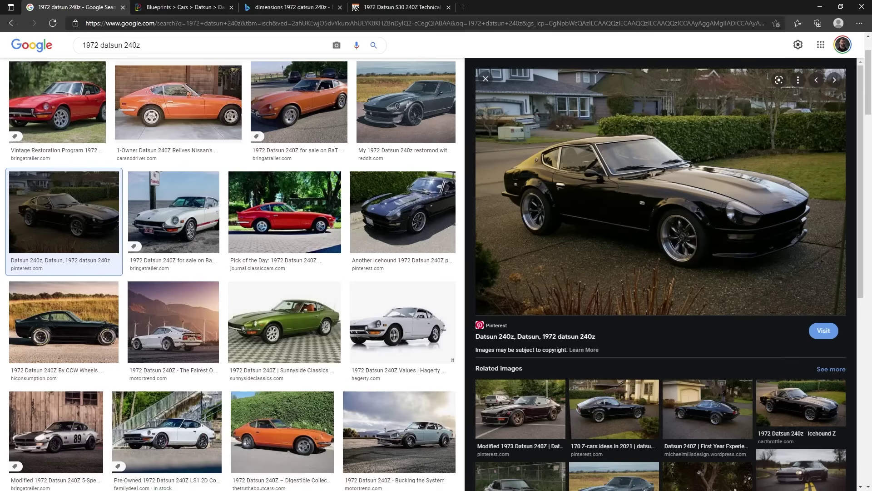
- Switch to the reference image board and place its window over the browser's image results
key(alt+Tab)
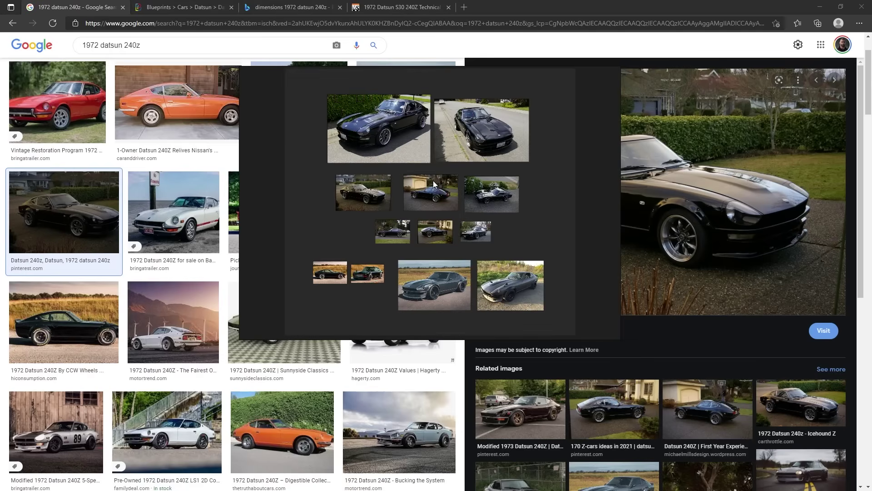
drag(468, 180, 464, 209)
mouse_move(463, 205)
right_down()
mouse_move(452, 172)
mouse_move(460, 222)
mouse_move(454, 201)
right_up()
scroll(454, 201, down, 3)
scroll(455, 205, up, 1)
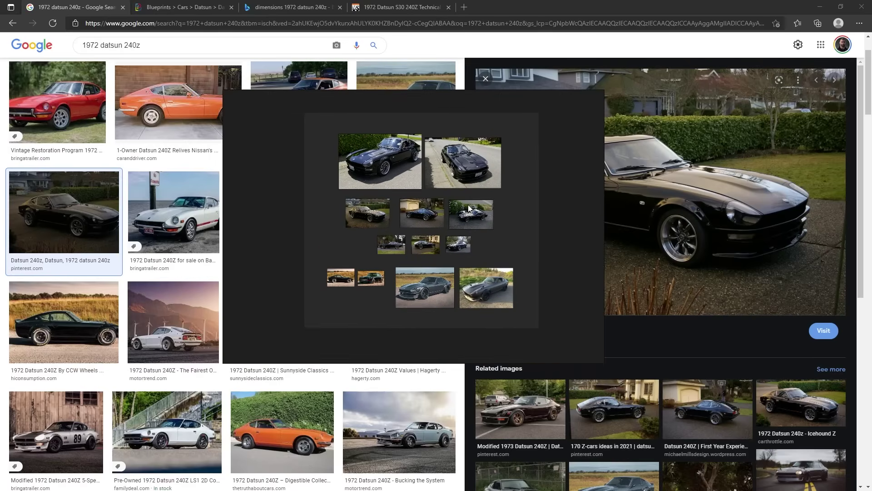
- Examine the two large front photos and the black three-quarter photo on the reference board up close
mouse_move(382, 155)
mouse_down()
mouse_move(378, 167)
mouse_move(380, 155)
mouse_up()
scroll(378, 154, up, 5)
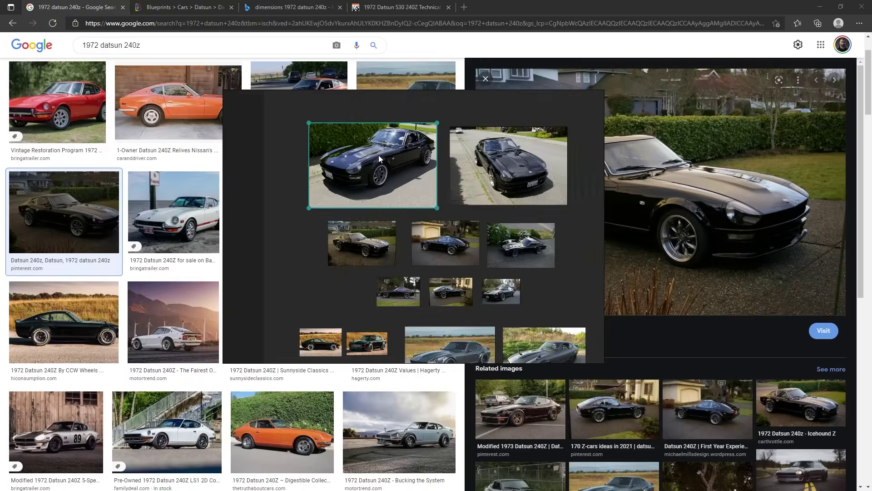
middle_drag(374, 159, 397, 186)
scroll(397, 186, up, 2)
middle_drag(472, 210, 293, 210)
middle_drag(479, 182, 319, 182)
scroll(492, 220, up, 2)
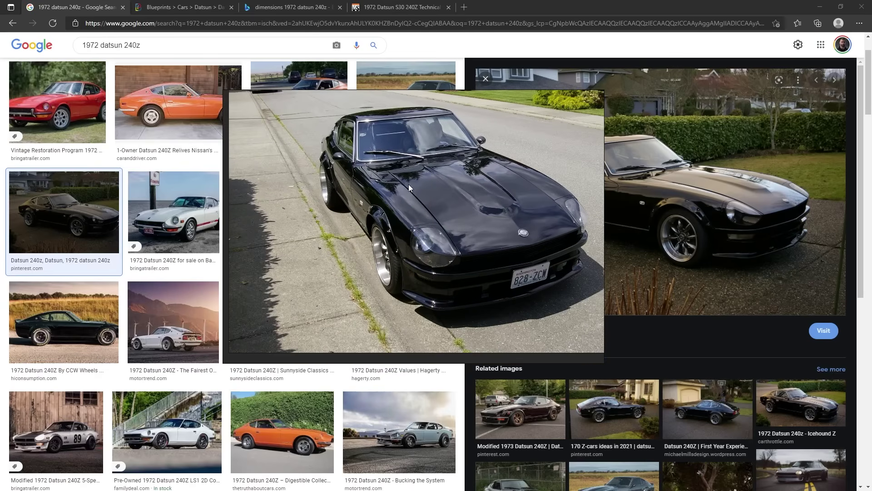
scroll(461, 230, down, 5)
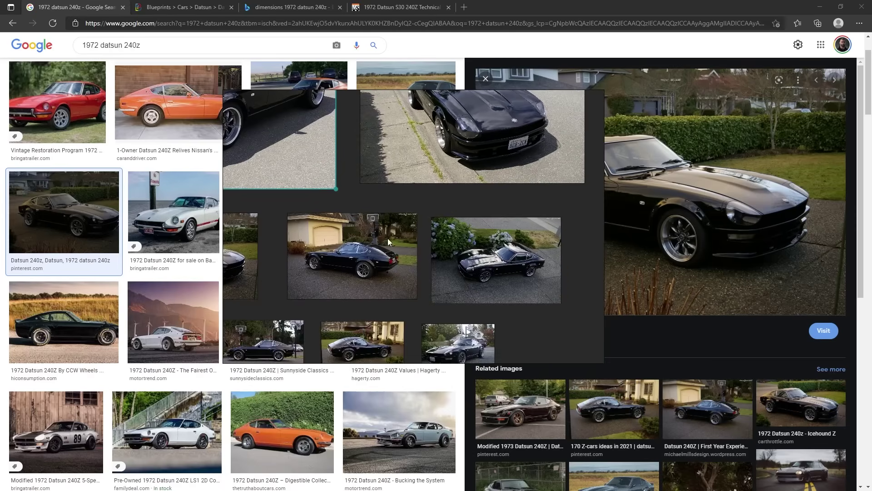
scroll(347, 207, up, 4)
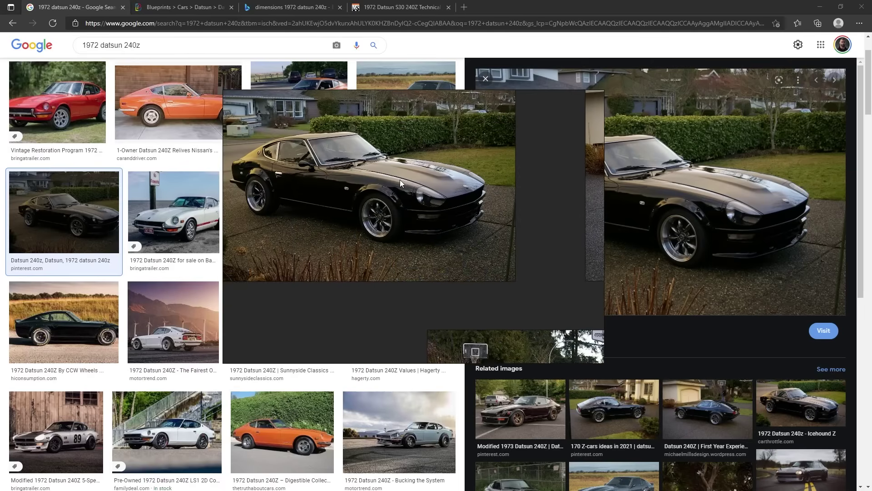
scroll(519, 230, down, 4)
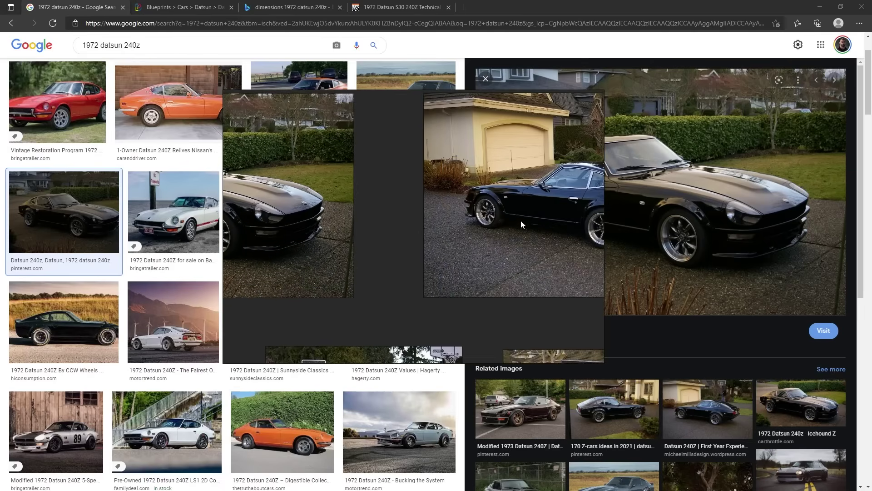
- Examine the two grey car photos in the board's lowest row and return to the full board
mouse_move(457, 261)
middle_down()
mouse_move(460, 223)
mouse_move(410, 138)
middle_up()
mouse_move(495, 251)
middle_down()
mouse_move(459, 170)
mouse_move(427, 141)
middle_up()
middle_drag(571, 239, 490, 206)
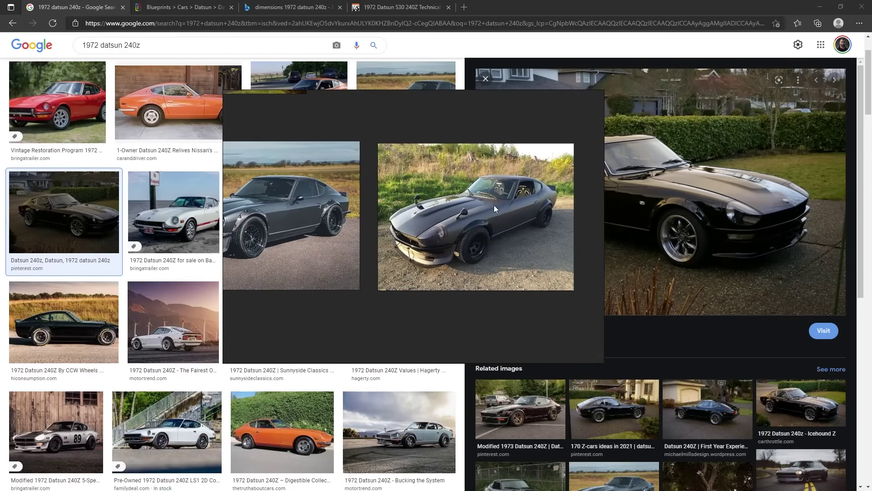
middle_drag(307, 225, 429, 208)
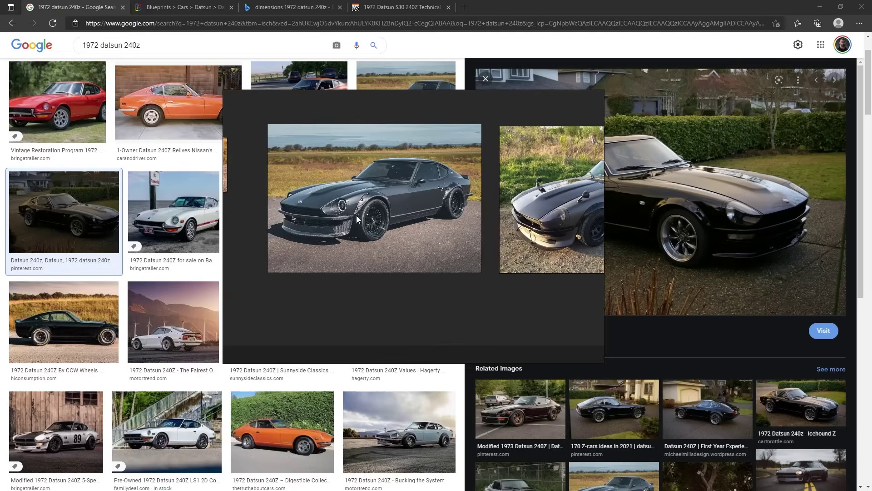
scroll(362, 216, down, 5)
scroll(423, 216, down, 3)
middle_drag(427, 168, 406, 199)
click(501, 189)
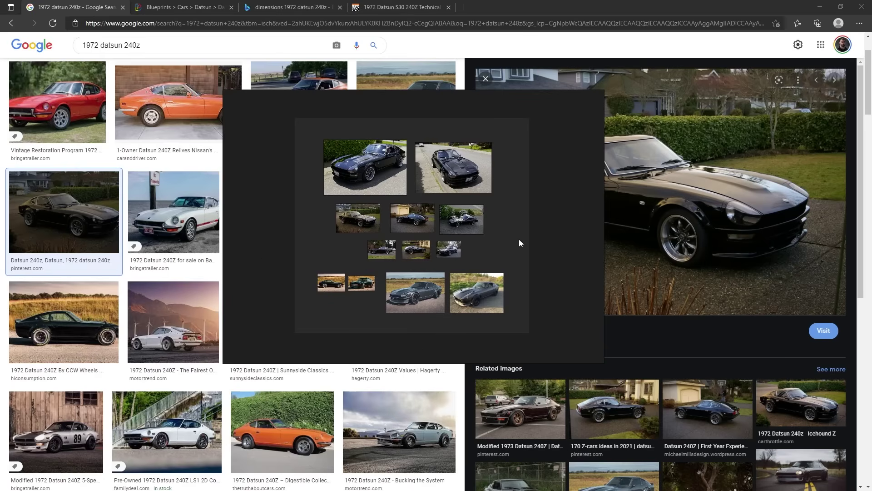
- Compare the black car's photos from different angles in the two middle rows of the reference board
scroll(519, 239, up, 5)
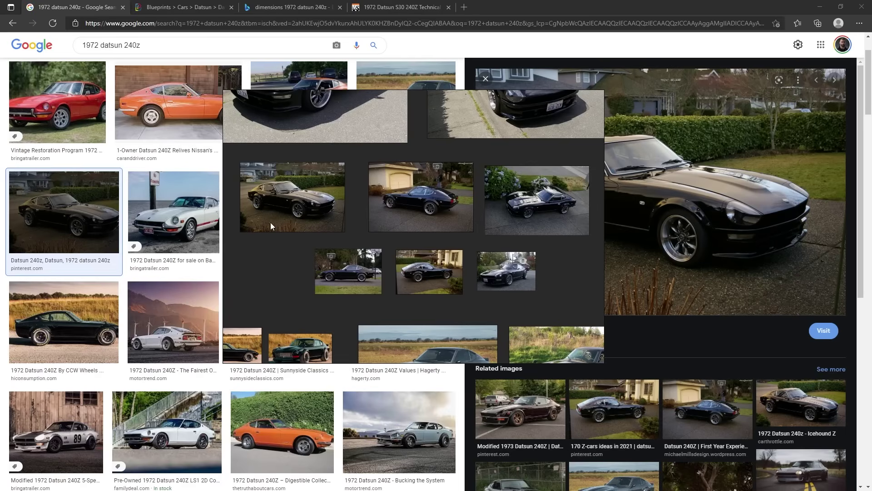
click(456, 205)
click(565, 200)
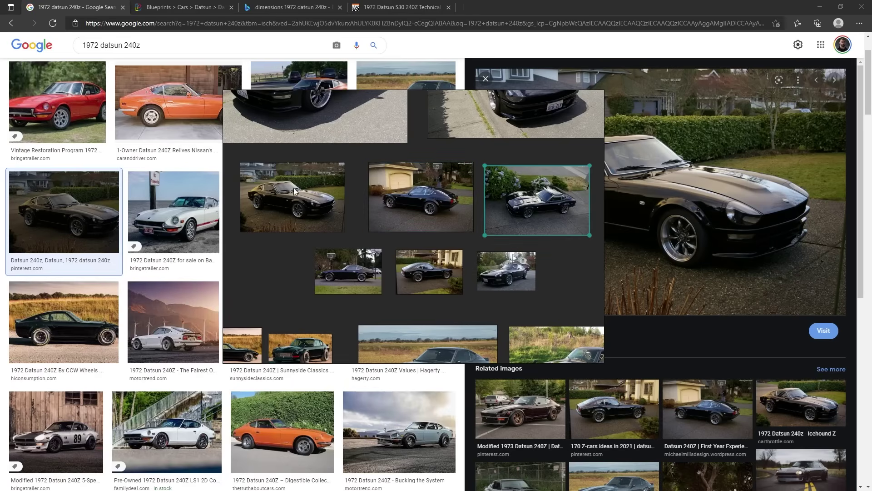
scroll(369, 231, up, 3)
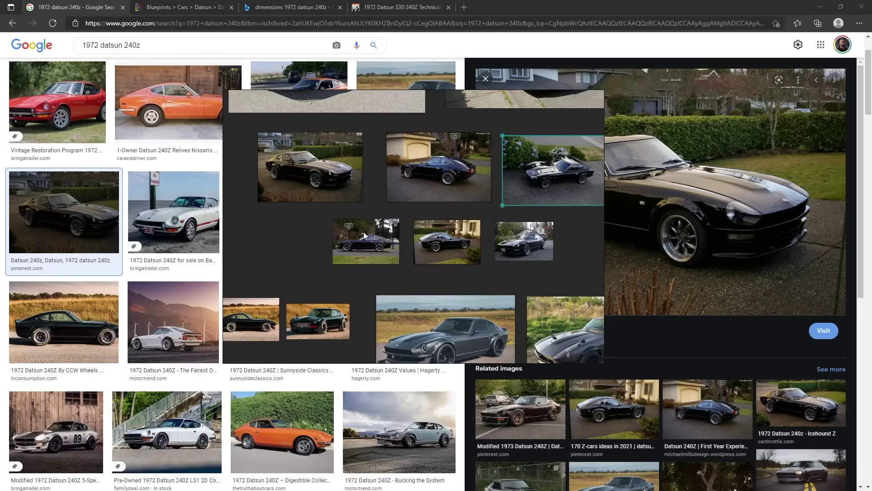
middle_drag(456, 256, 414, 253)
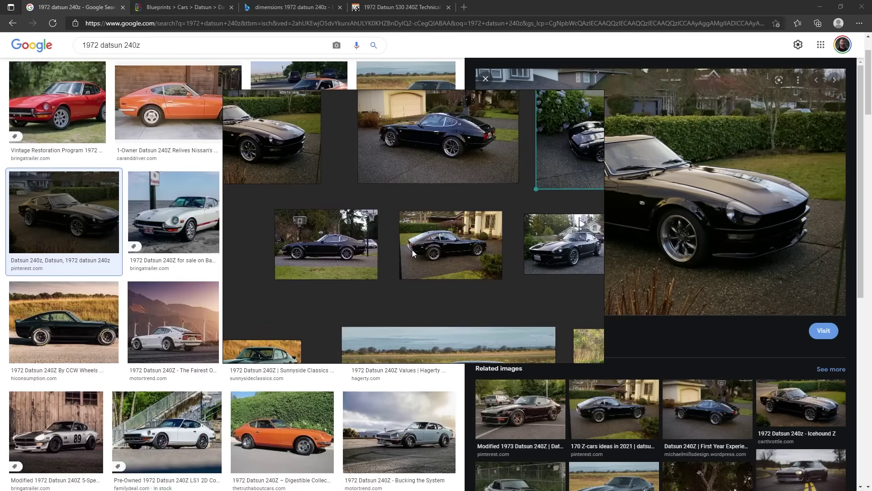
click(369, 257)
click(446, 252)
click(554, 239)
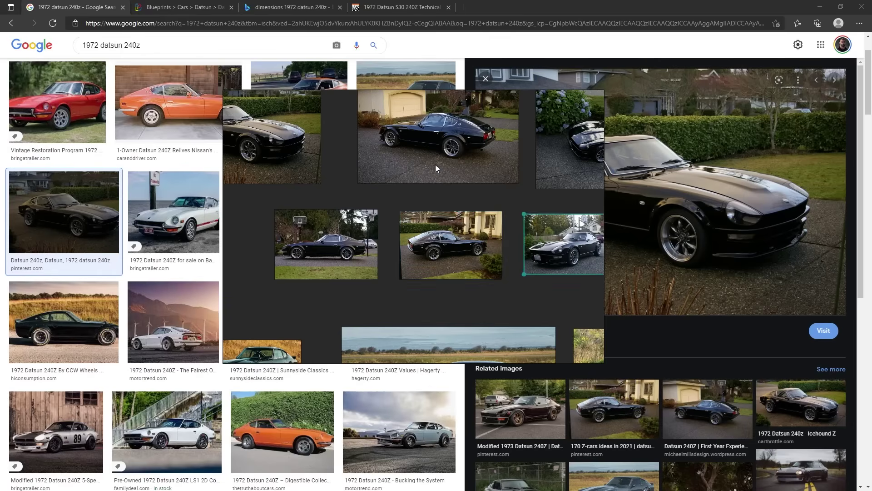
scroll(435, 181, down, 6)
middle_drag(460, 185, 429, 214)
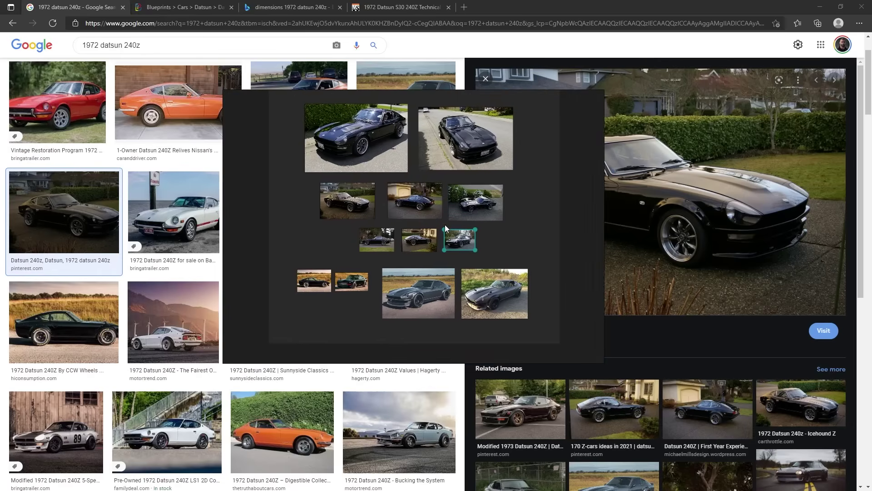
- Switch to the browser and examine the Datsun 240Z (1972) drawing page on the-blueprints.com
click(179, 7)
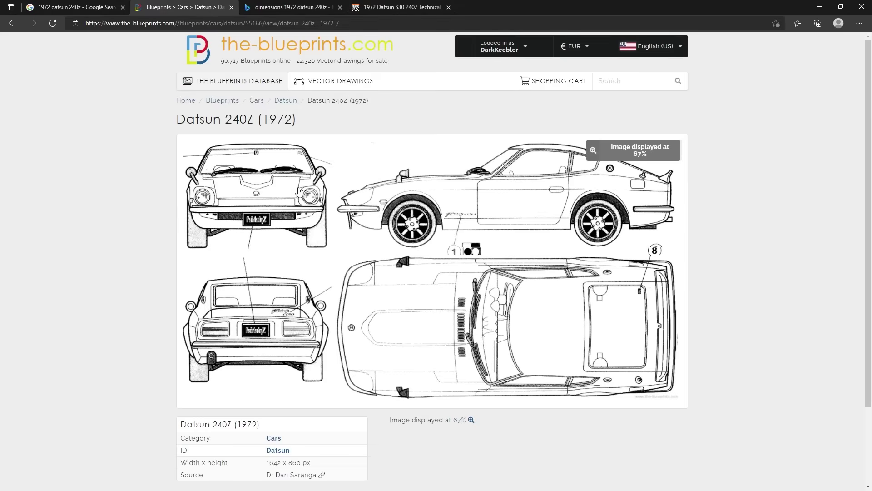
scroll(408, 211, down, 3)
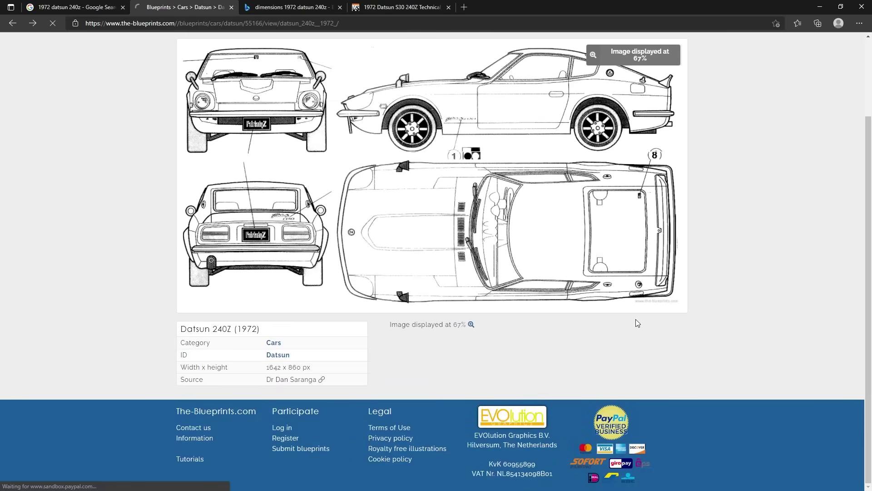
key(alt+Left)
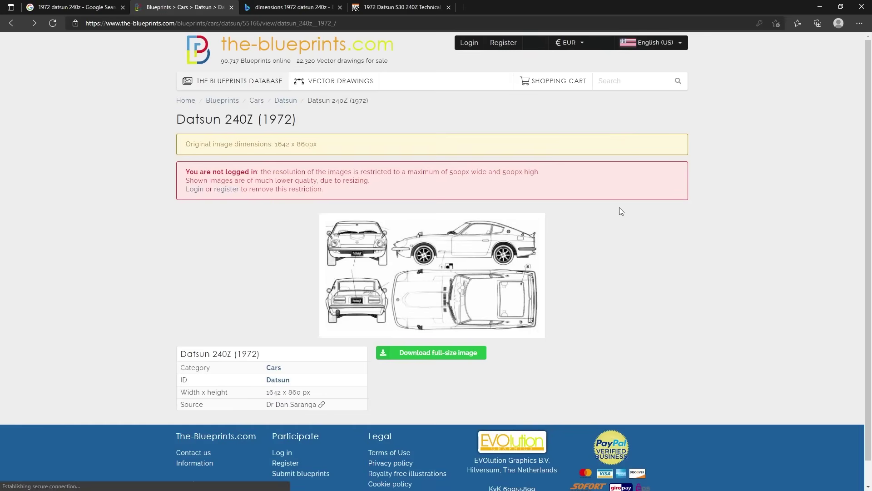
- Go to the the-blueprints.com home page and search for "datsun240z"
click(244, 46)
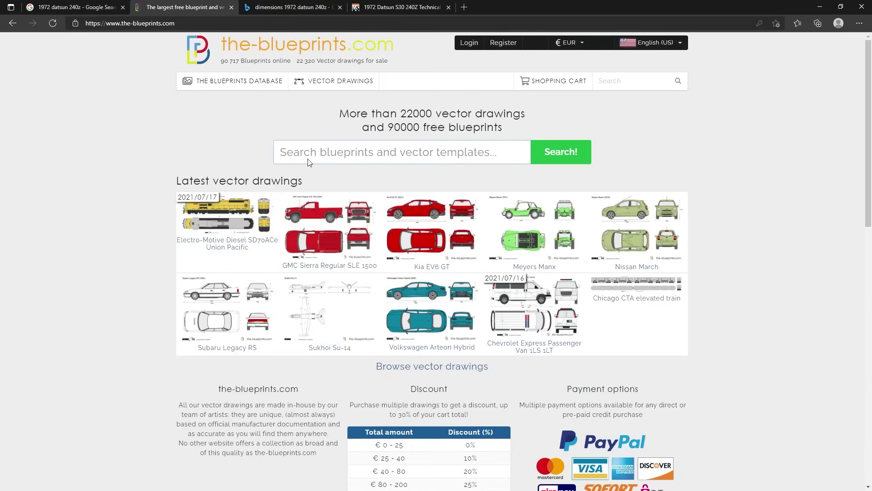
click(345, 152)
text(datsun)
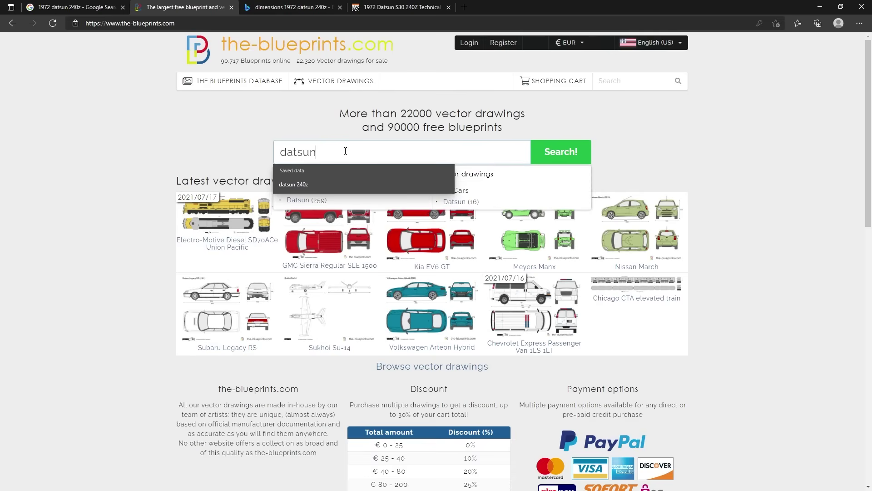
text(240s)
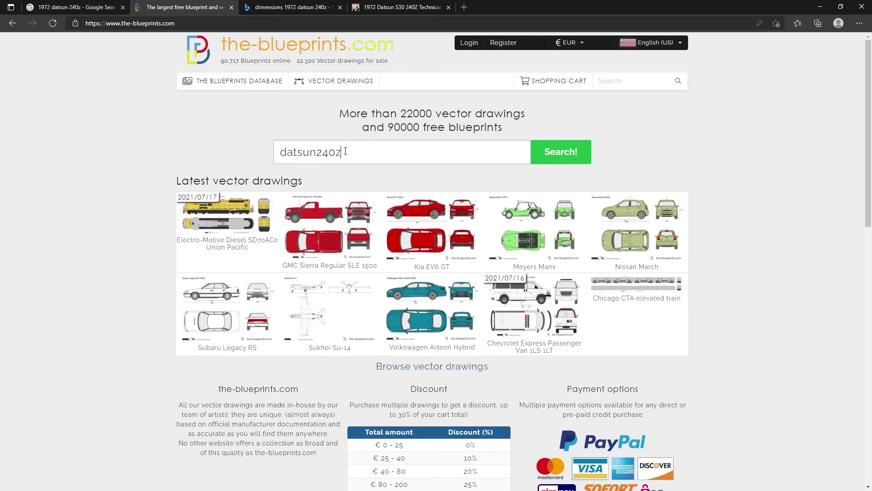
key(Return)
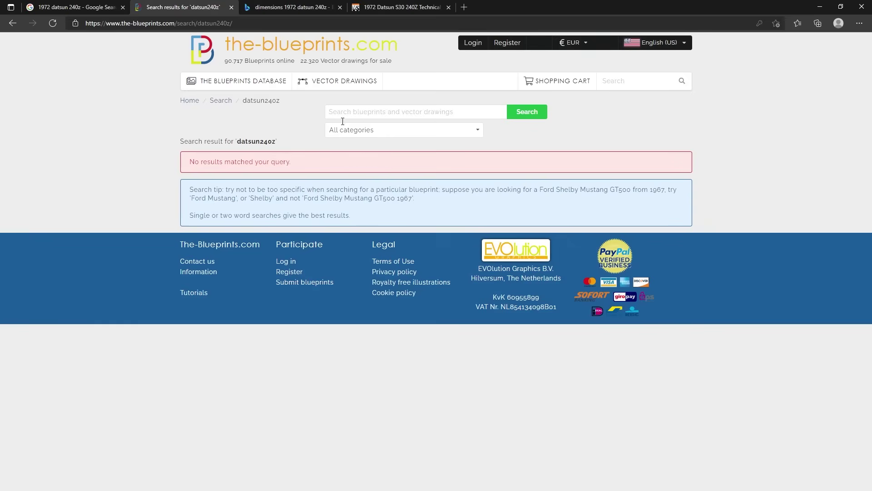
- Search the blueprint site for "datsun 240z"
click(365, 111)
text(datsun 240z)
key(Return)
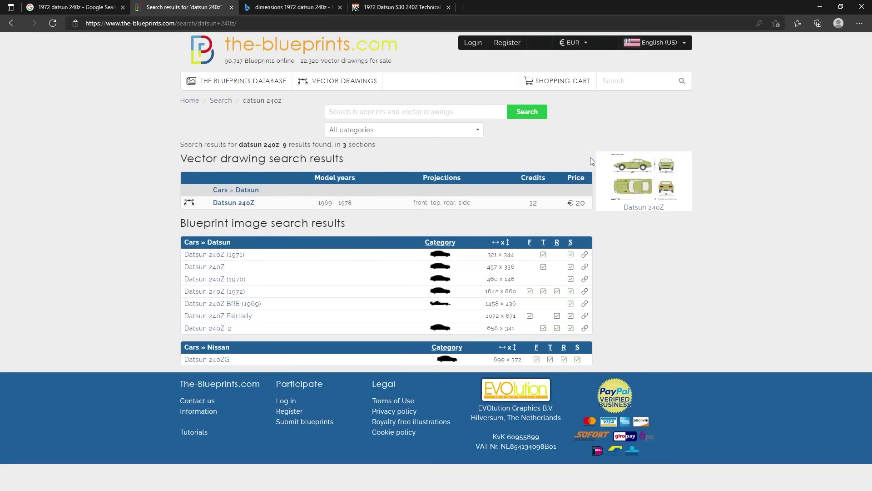
- Look at the Datsun 240Z vector drawing page, then view the Datsun 240Z (1972) blueprint and its full-size image
click(649, 173)
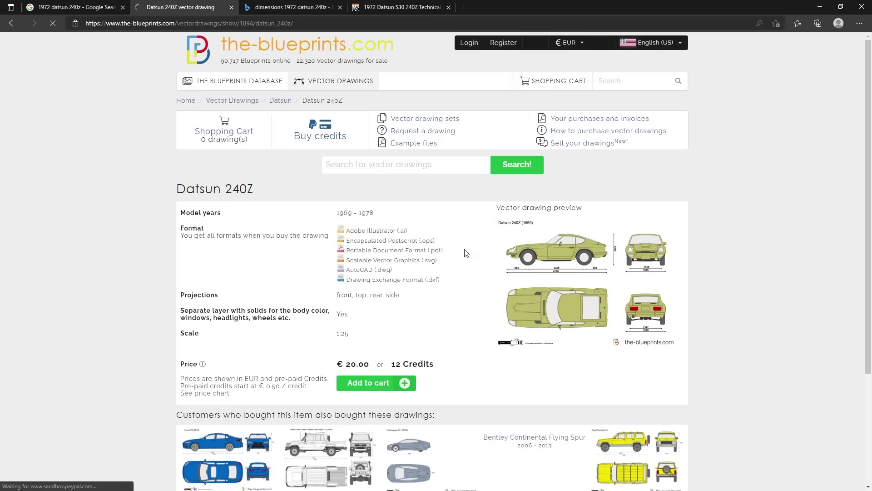
key(alt+Left)
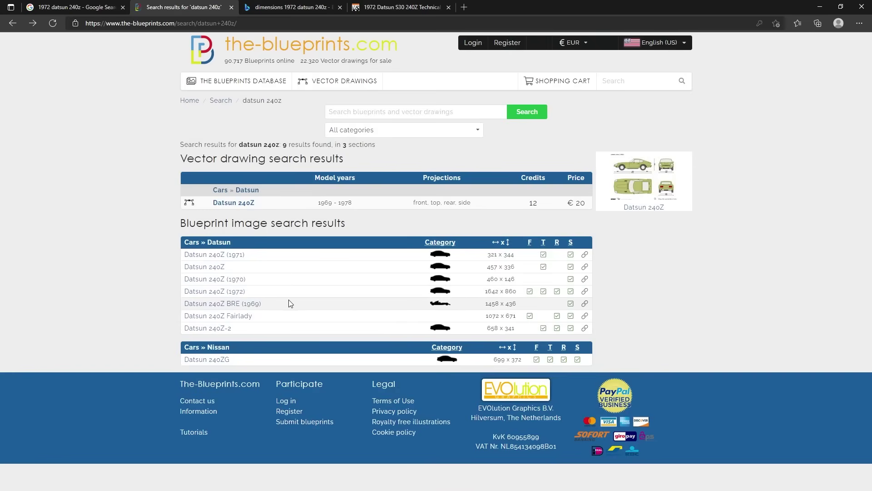
click(219, 293)
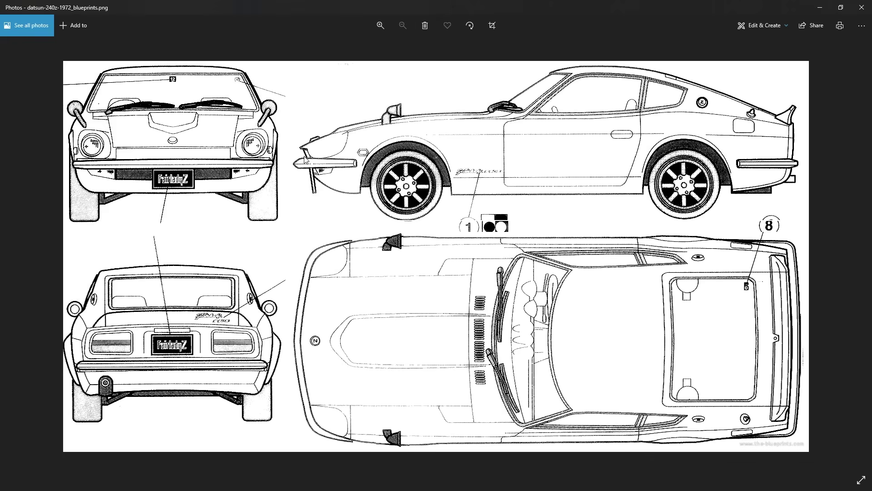
click(819, 8)
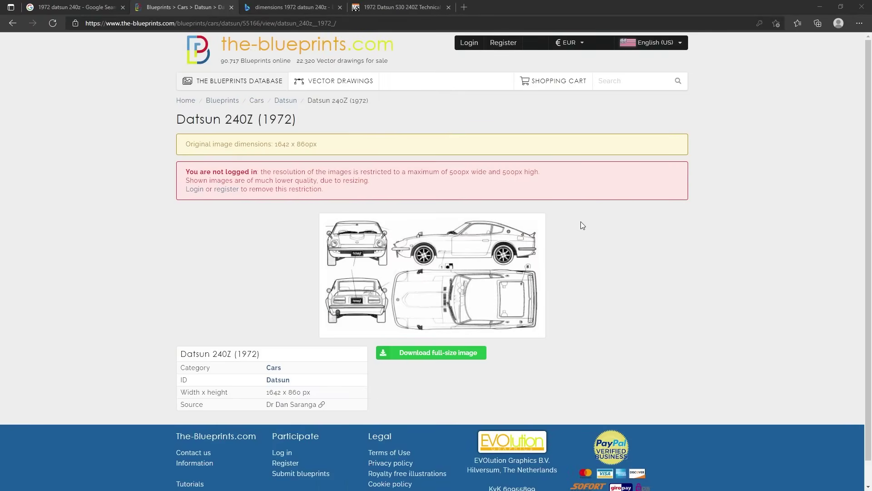
- Read the car's length and wheelbase in the dimensions table of the 1972 Datsun S30 240Z specs page
key(ctrl+Tab)
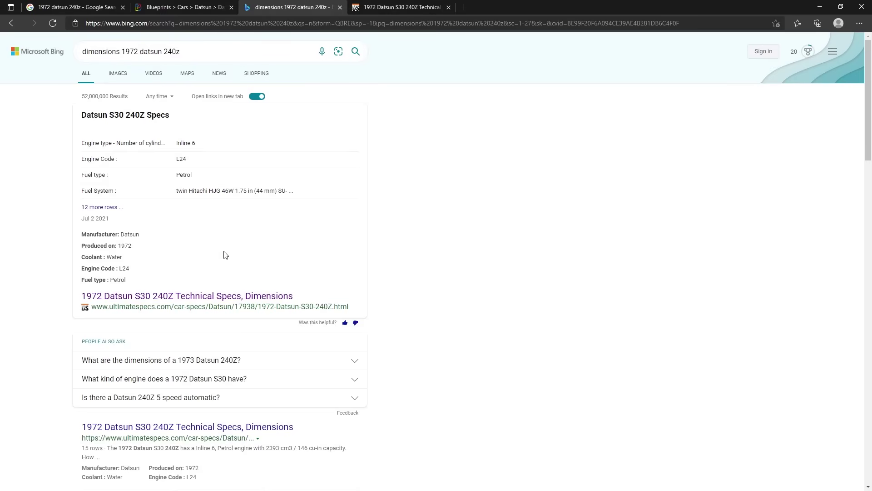
click(400, 7)
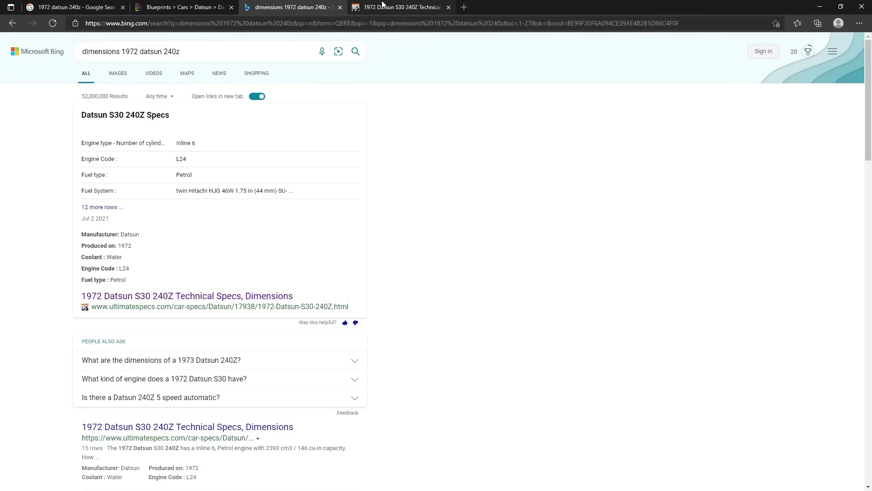
scroll(473, 259, down, 2)
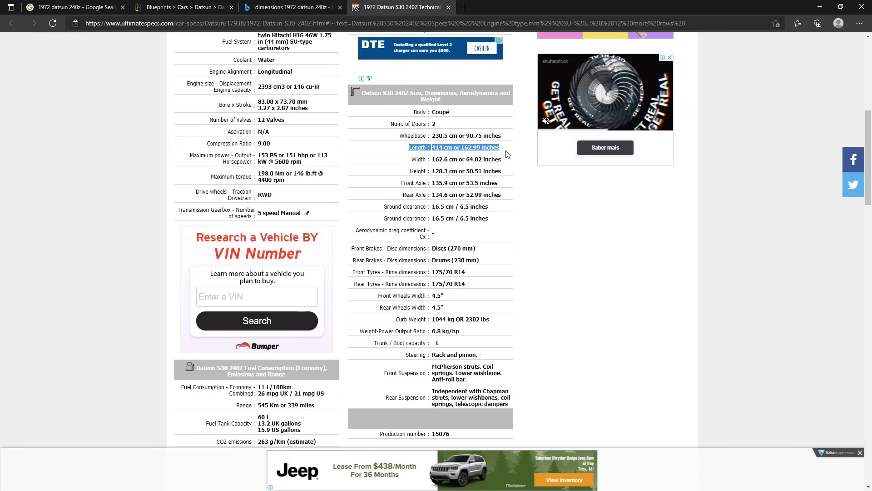
triple_click(411, 149)
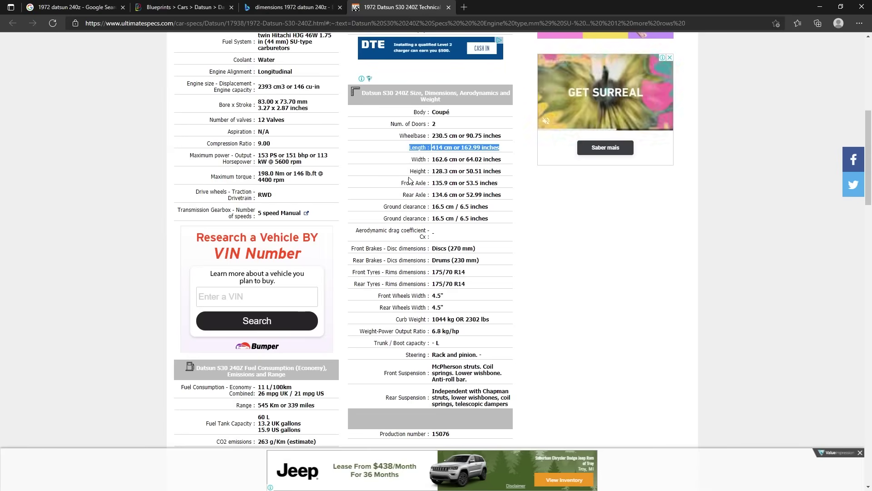
drag(478, 136, 420, 143)
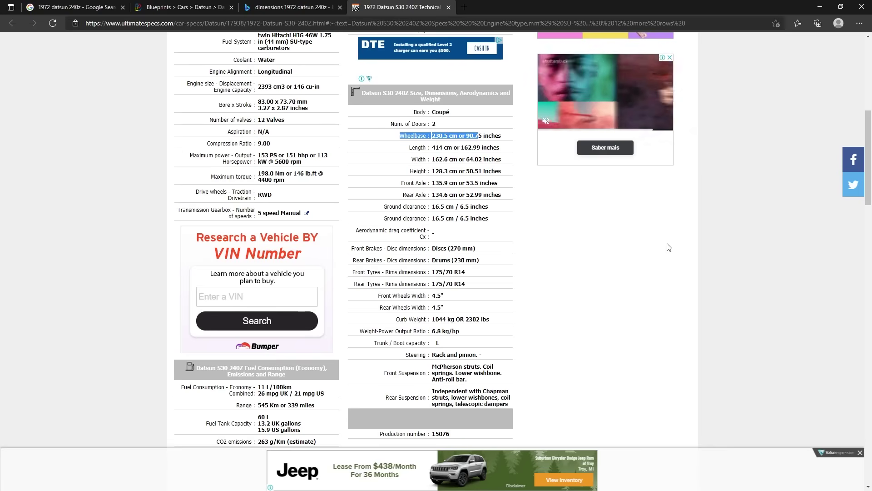
- Switch to Maya, put the reference board out of the way and examine the car model among its blueprint image planes
click(819, 6)
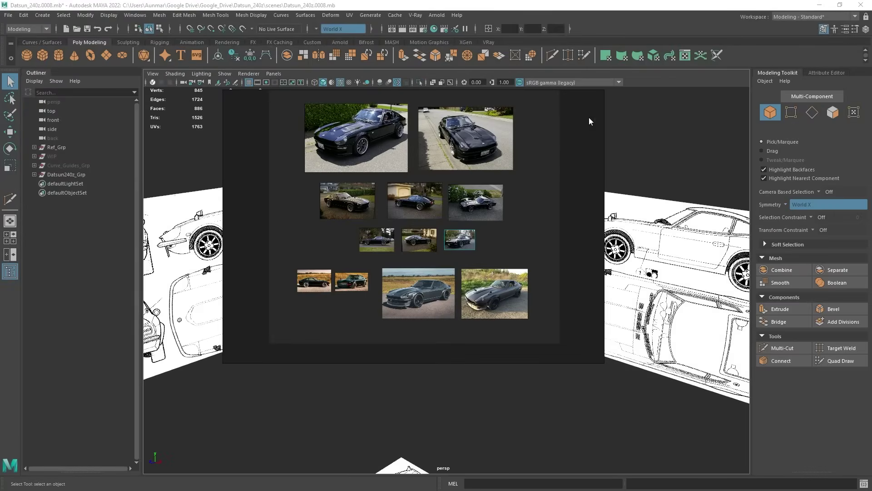
click(657, 15)
alt+drag(430, 313, 452, 308)
alt+right_drag(452, 308, 386, 308)
alt+drag(477, 255, 530, 238)
alt+drag(693, 162, 571, 259)
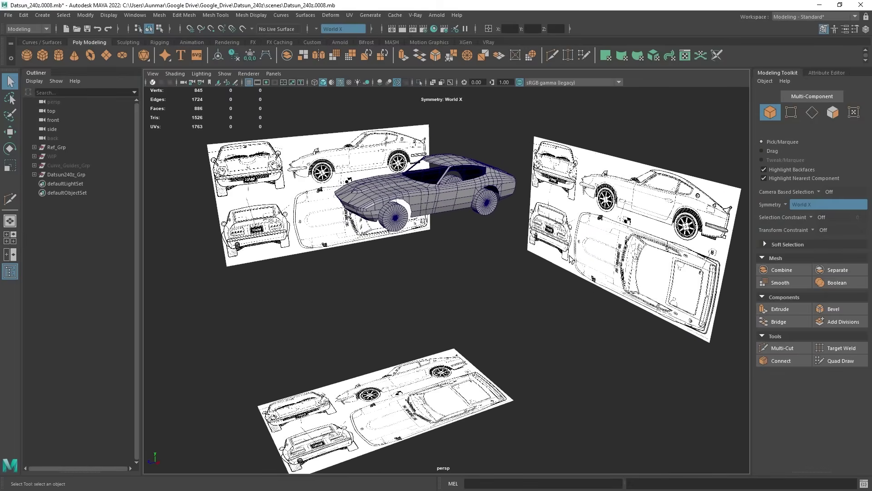
alt+middle_drag(519, 279, 519, 320)
scroll(503, 315, up, 3)
alt+drag(503, 315, 470, 287)
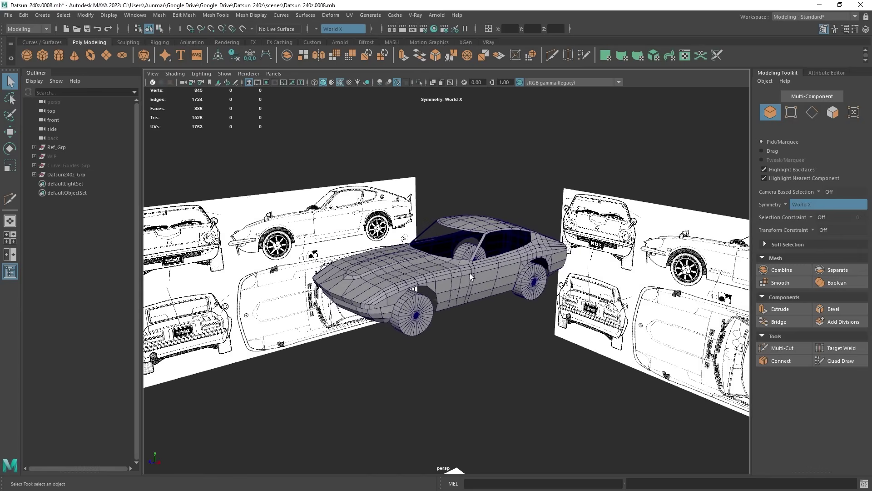
alt+right_drag(470, 287, 468, 304)
alt+middle_drag(467, 304, 476, 289)
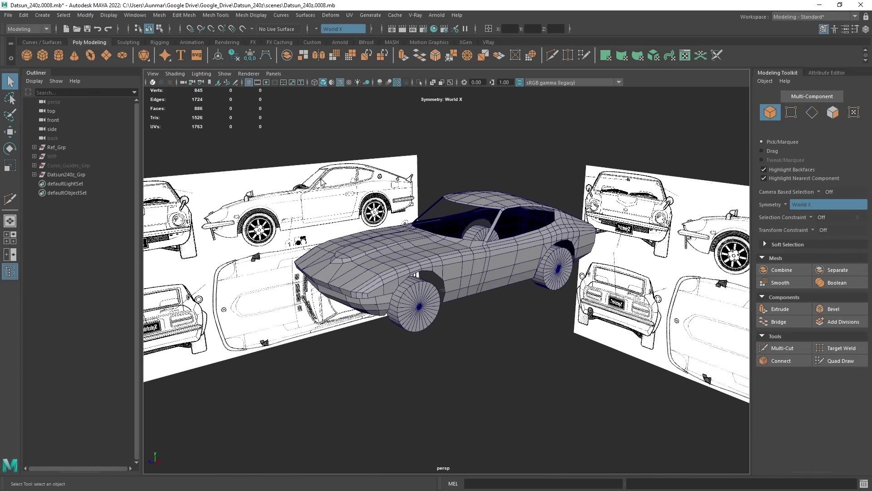
alt+right_drag(476, 213, 468, 195)
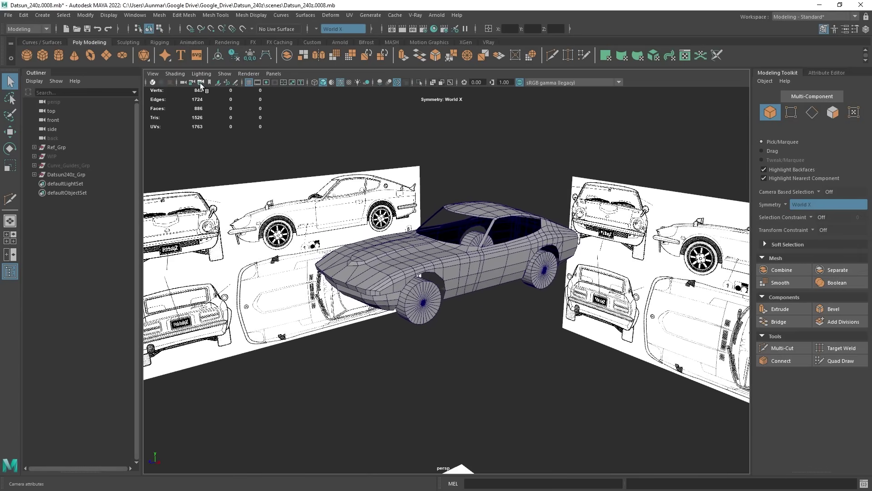
- Show the front view alone and delete the front blueprint image plane
key(space)
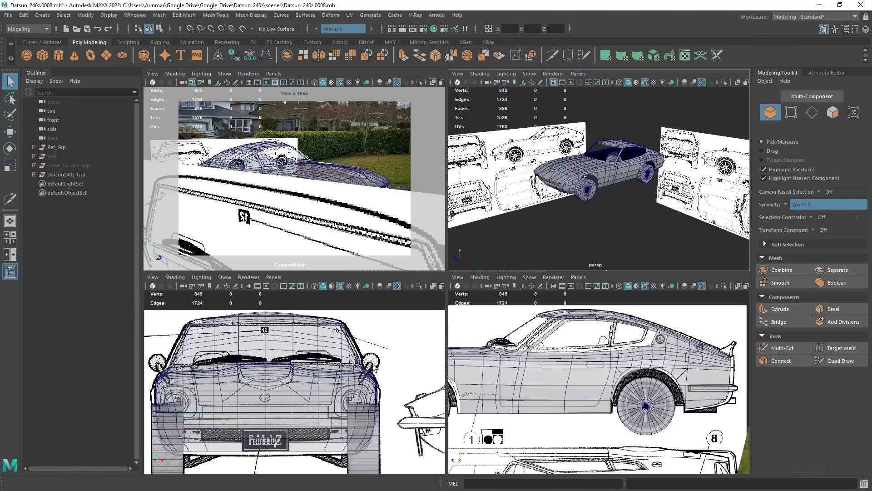
scroll(371, 338, down, 3)
key(space)
scroll(371, 338, down, 4)
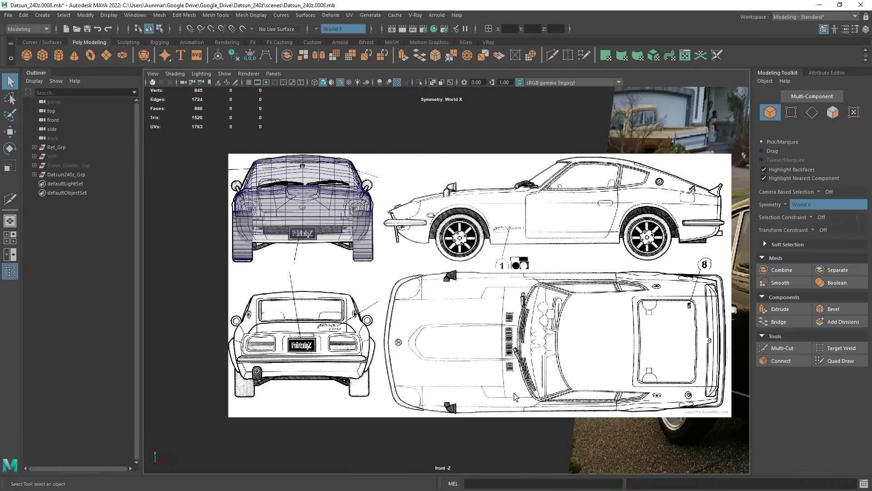
alt+middle_drag(514, 394, 480, 390)
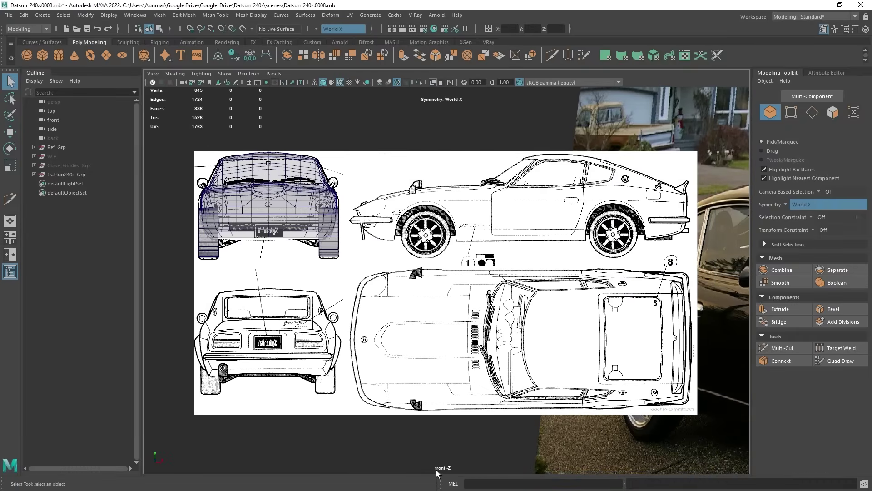
click(422, 316)
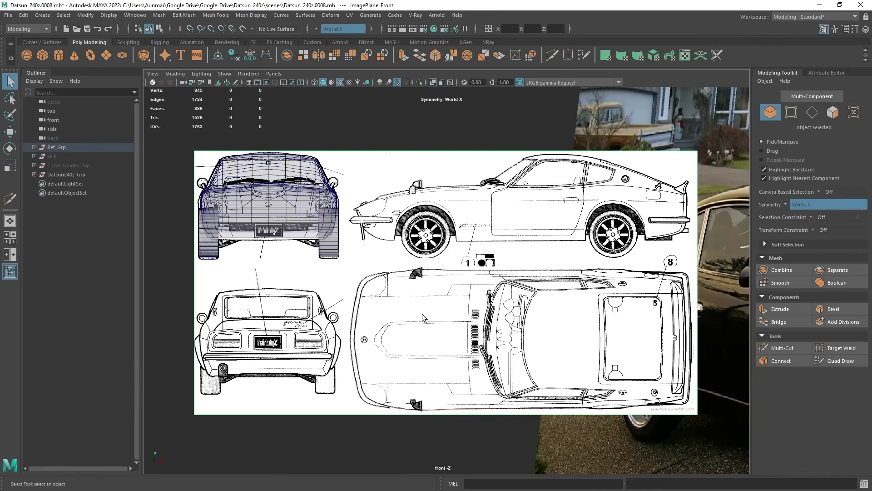
key(Delete)
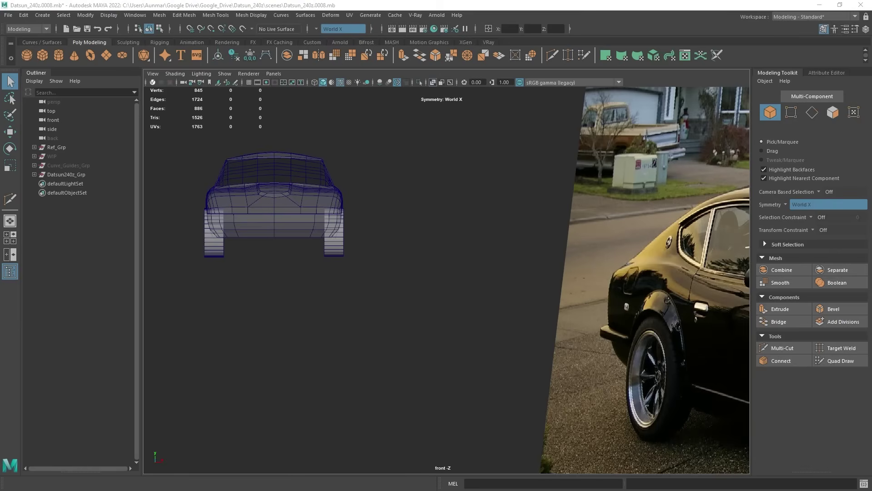
- Import datsun-240z-1972_blueprints.png as a new image plane in the front view
drag(473, 144, 395, 119)
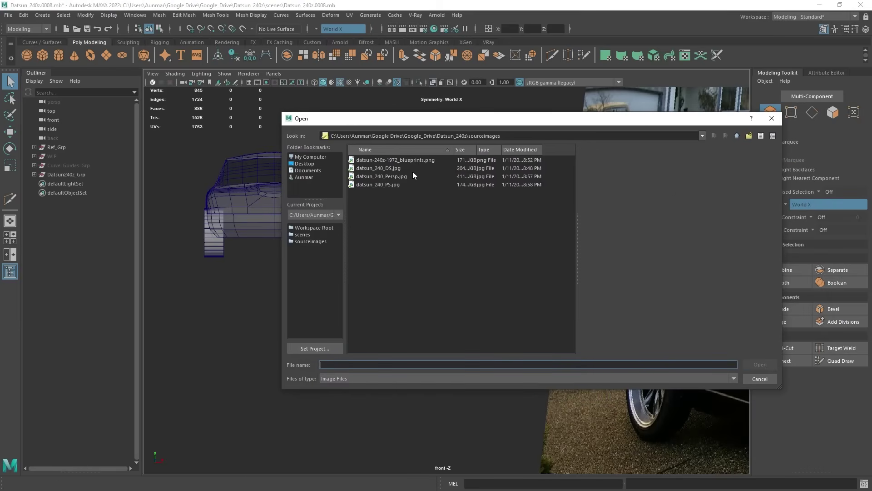
click(367, 162)
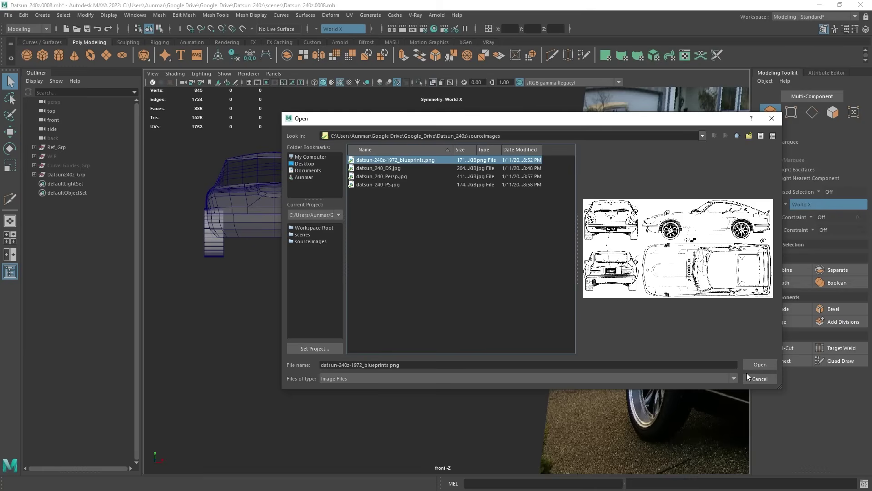
click(759, 365)
scroll(318, 236, up, 8)
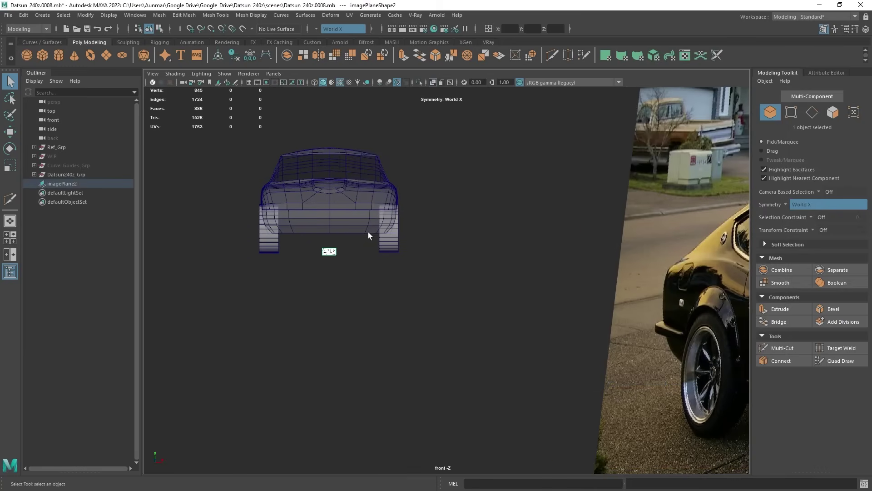
scroll(279, 250, up, 1)
alt+middle_drag(279, 253, 478, 302)
scroll(478, 303, up, 2)
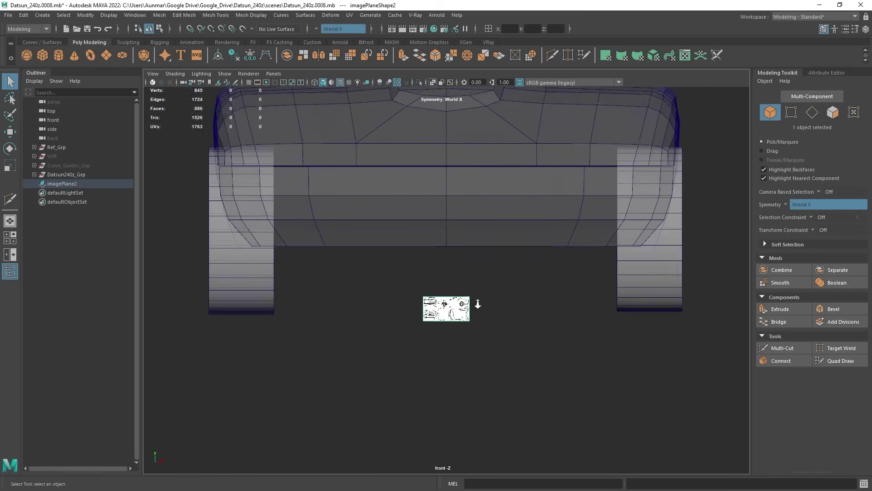
scroll(465, 330, down, 3)
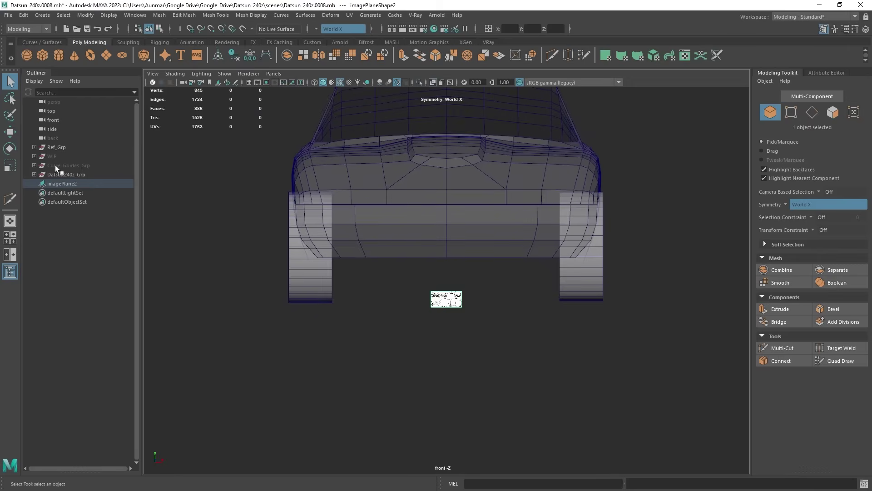
- Expand Ref_Grp and unhide the Scale_Ref cube
click(34, 147)
click(69, 193)
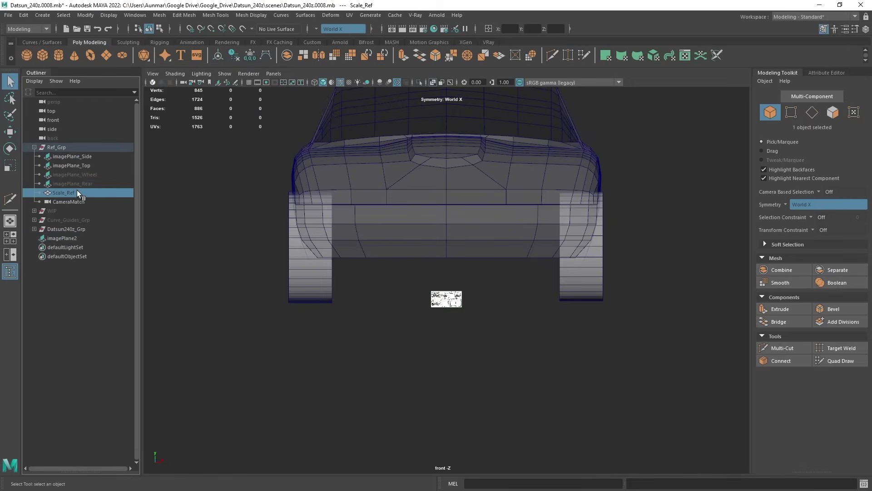
key(shift+h)
scroll(471, 190, down, 2)
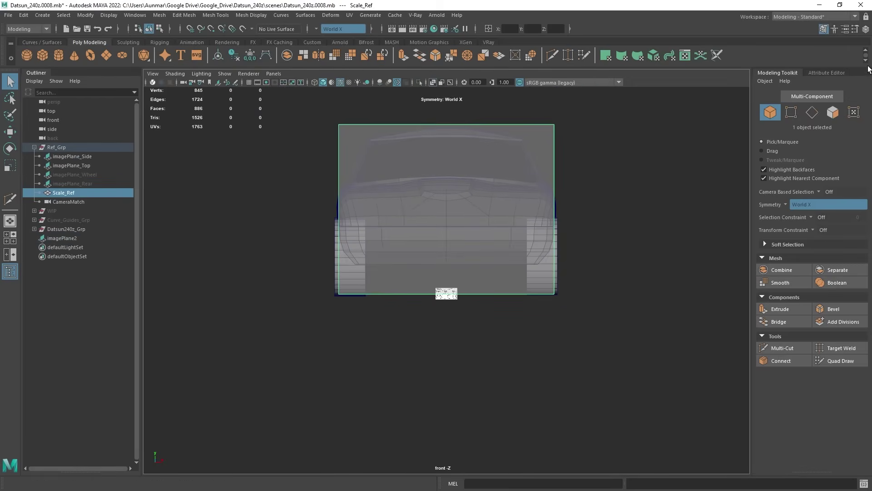
- Check the Scale_Ref cube's width, height and depth in its polyCube1 settings, then return to the four-view layout
click(865, 30)
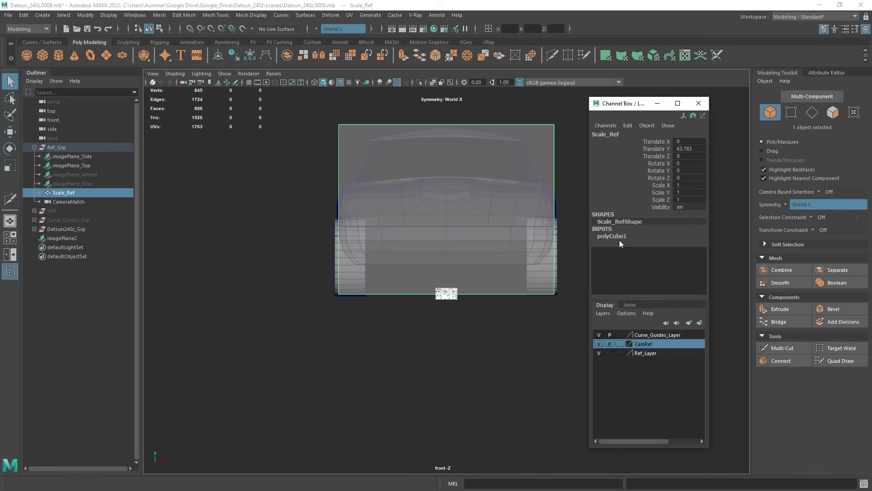
click(623, 235)
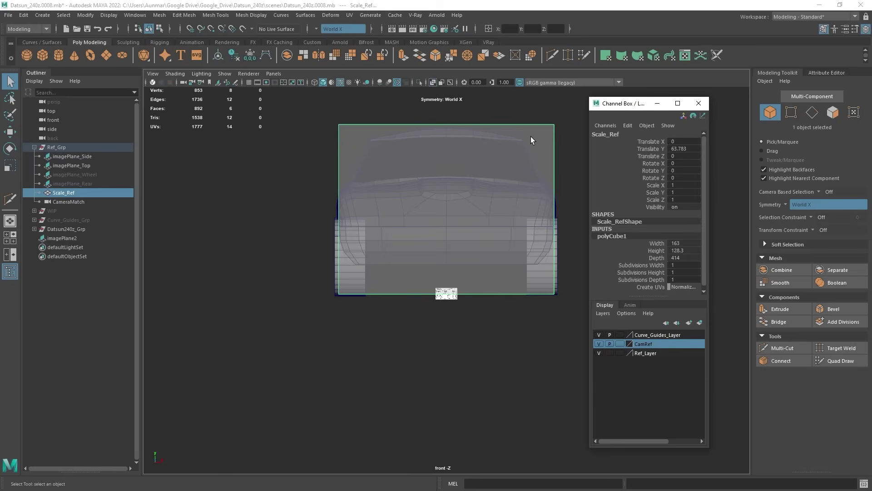
key(space)
drag(625, 103, 871, 103)
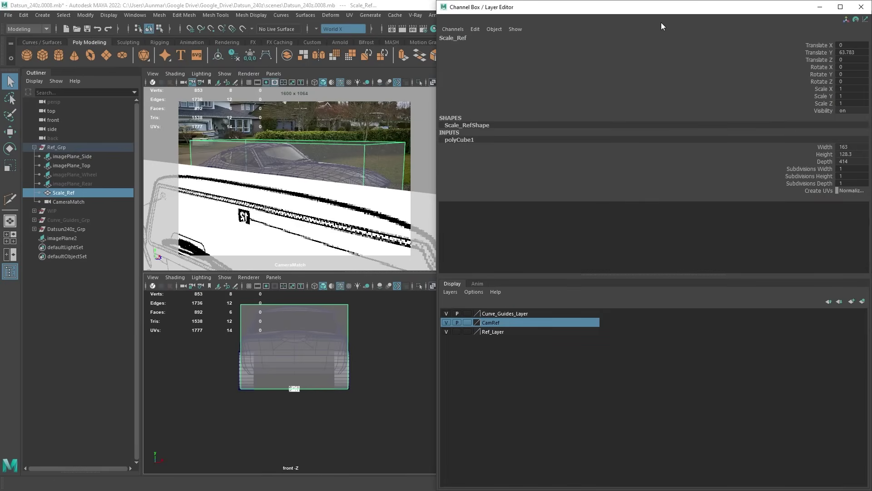
drag(657, 12, 871, 118)
alt+middle_drag(614, 157, 622, 152)
- Scale the new image plane to about 23.56 and move it to about X 113.19, Y 4.14, fitting its front drawing to Scale_Ref
click(296, 389)
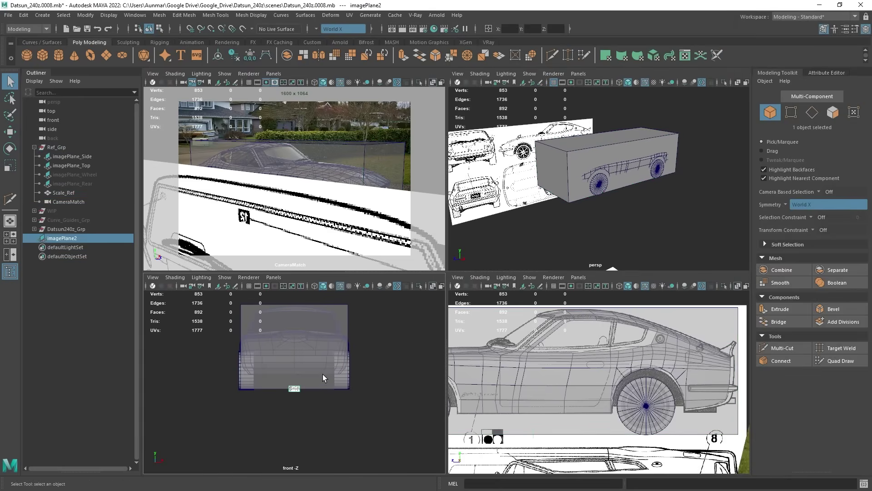
key(r)
drag(296, 389, 369, 389)
key(w)
alt+middle_drag(318, 344, 320, 342)
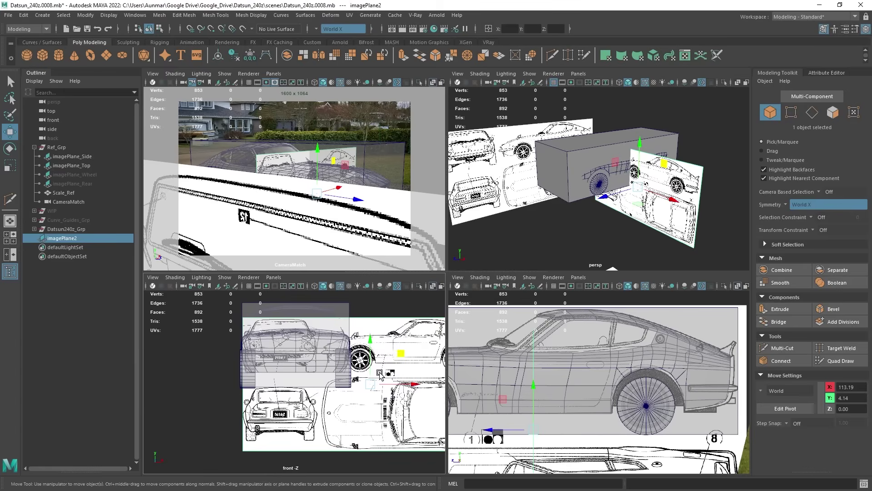
alt+middle_drag(380, 373, 363, 373)
alt+right_drag(363, 373, 345, 371)
alt+middle_drag(408, 369, 380, 365)
alt+right_drag(380, 366, 383, 363)
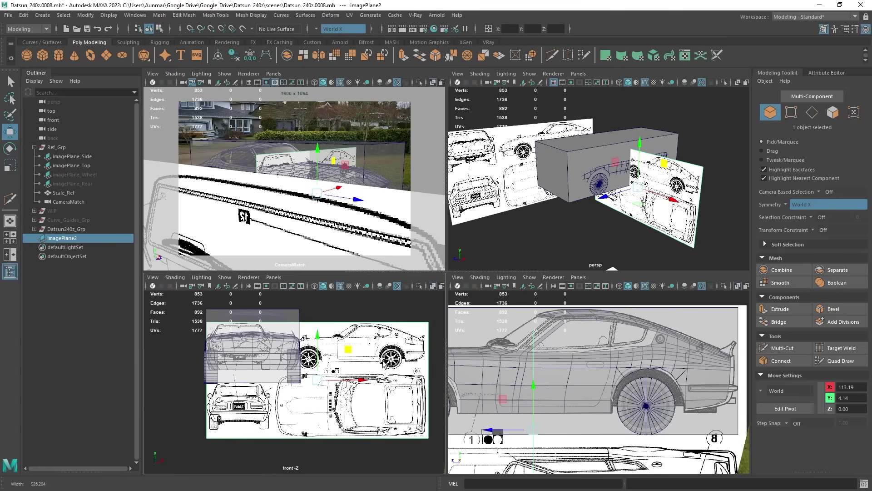
- Try moving the new image plane along Z in the perspective view and undo the move
alt+drag(642, 178, 630, 189)
key(ctrl+z)
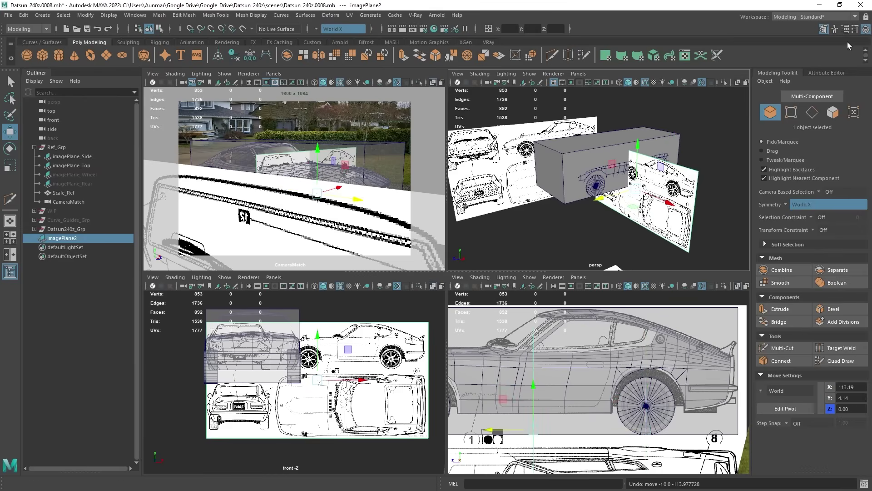
- Try setting the new image plane's Depth to 1500, undo it, and minimise the floating Channel Box
drag(871, 123, 667, 91)
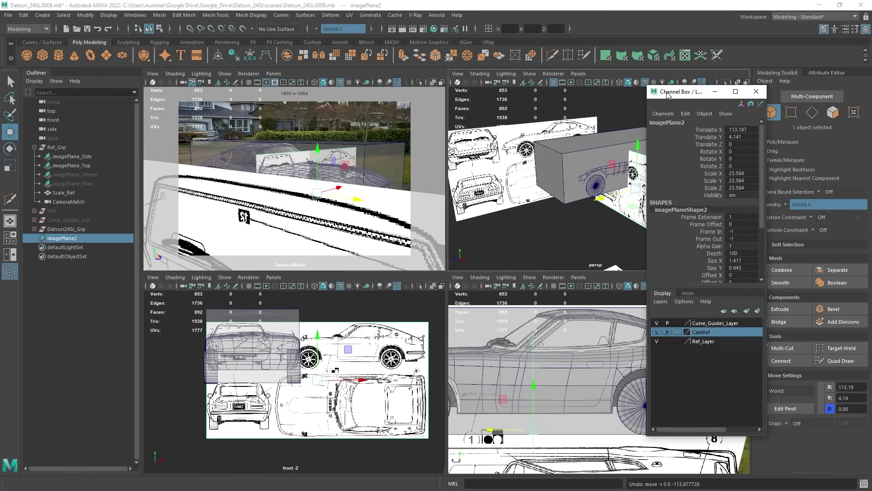
double_click(743, 253)
text(1500)
key(Return)
key(ctrl+z)
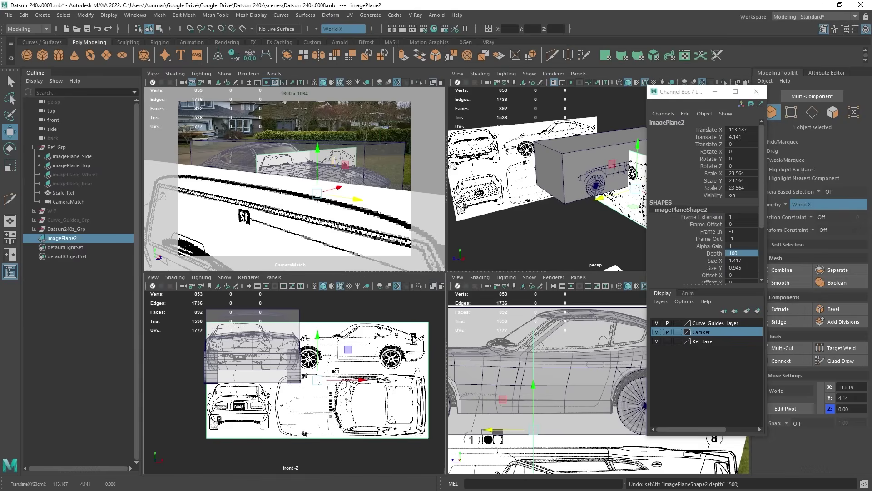
click(716, 91)
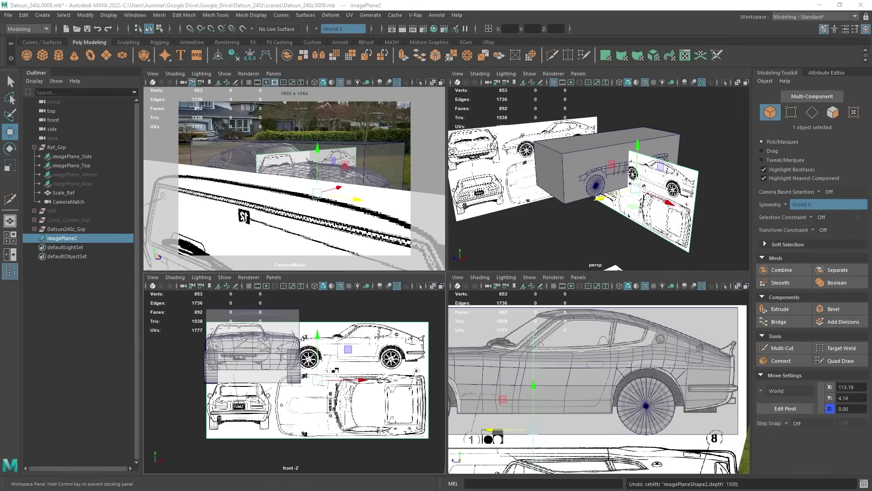
- Try moving the new image plane to about Z -687.40, and undo the test changes back to the original imagePlane_Front
drag(603, 199, 740, 159)
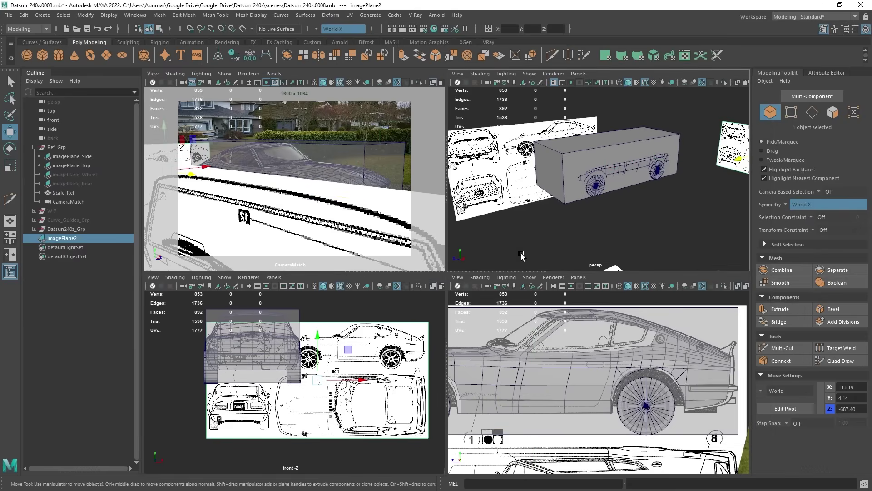
key(ctrl+z)
key(ctrl+z)
key(ctrl+z)
key(ctrl+z)
key(ctrl+z)
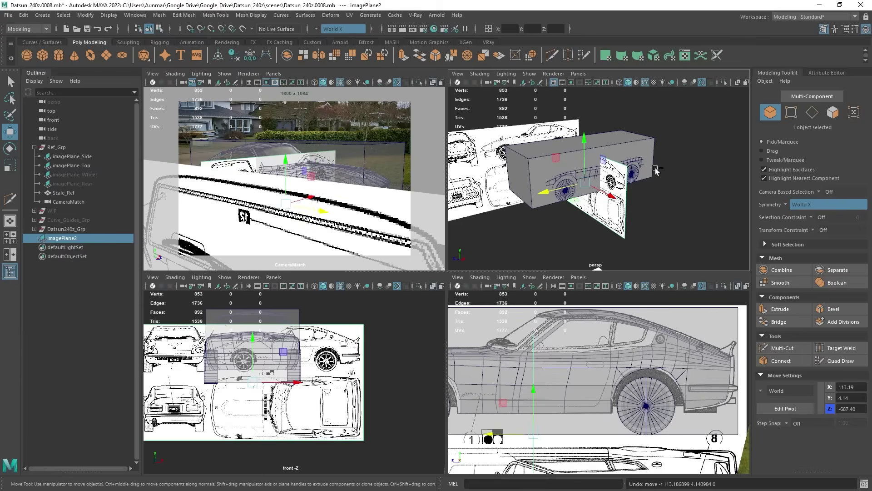
key(ctrl+z)
key(ctrl+z)
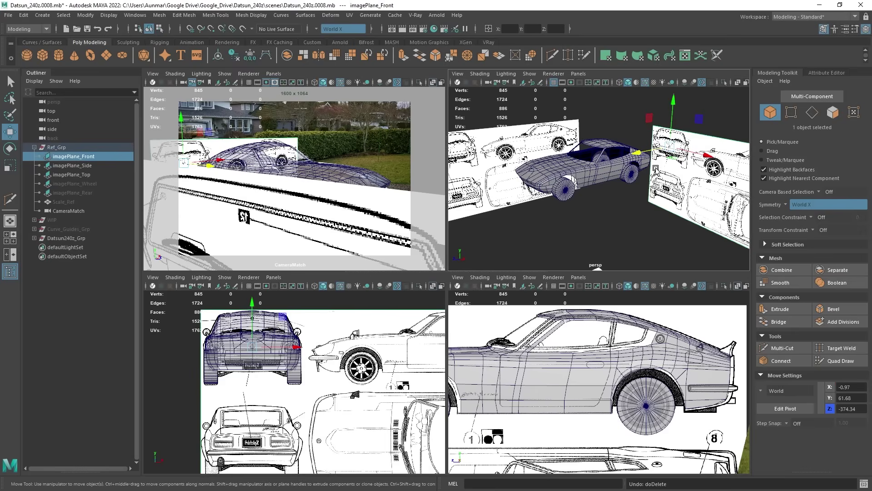
- Switch the CameraMatch viewport to the orthographic top view and frame the whole car over its blueprint
middle_click(399, 201)
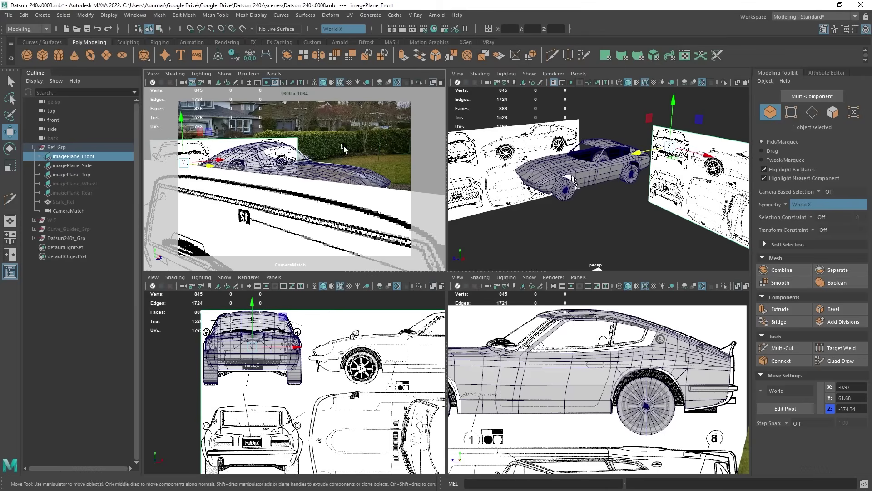
click(273, 73)
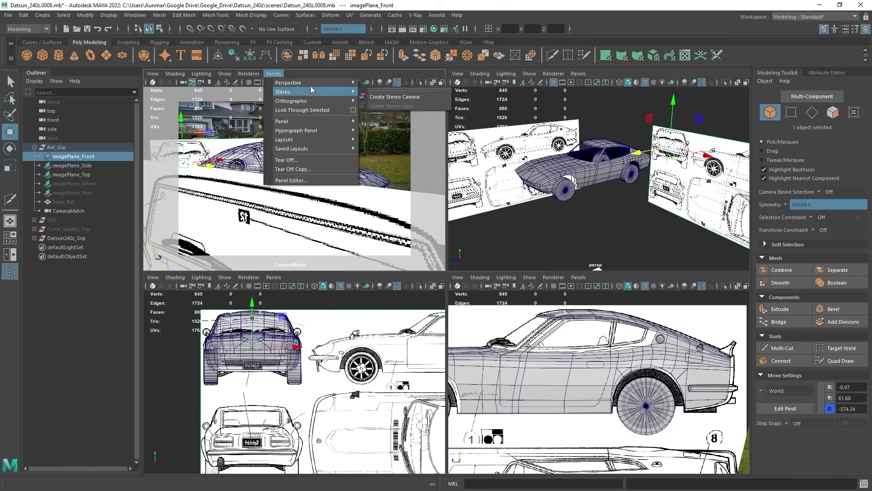
mouse_move(318, 82)
mouse_move(314, 101)
click(386, 128)
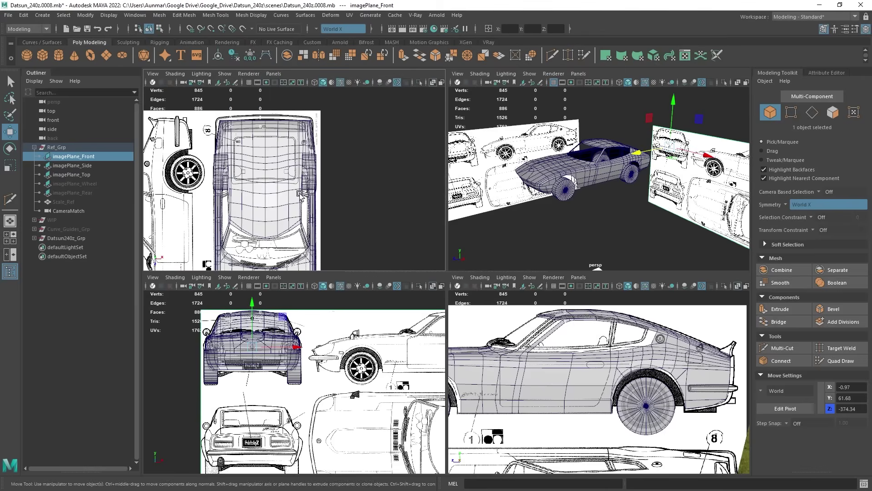
scroll(335, 208, down, 3)
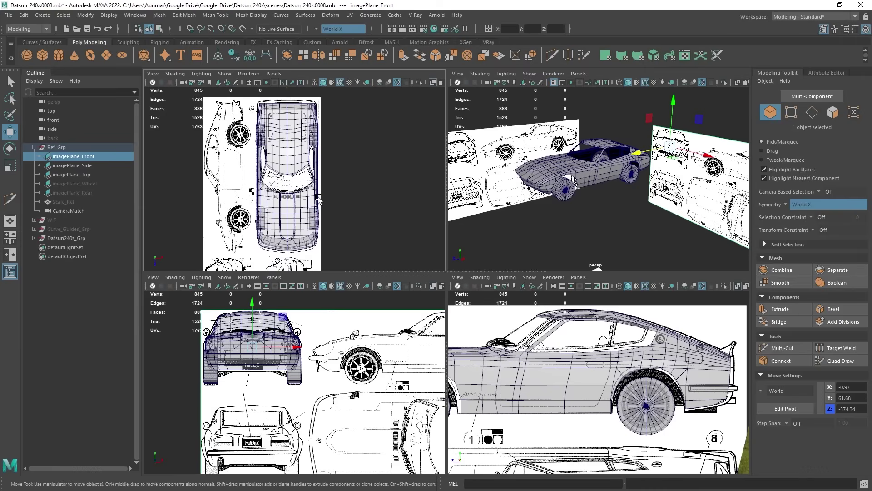
alt+middle_drag(344, 207, 337, 195)
scroll(628, 177, down, 5)
- Try unhiding the Scale_Ref cube with all the reference planes in view, and hide it again
alt+middle_drag(629, 177, 626, 147)
mouse_move(560, 165)
alt+mouse_down()
mouse_move(598, 167)
mouse_move(563, 161)
alt+mouse_up()
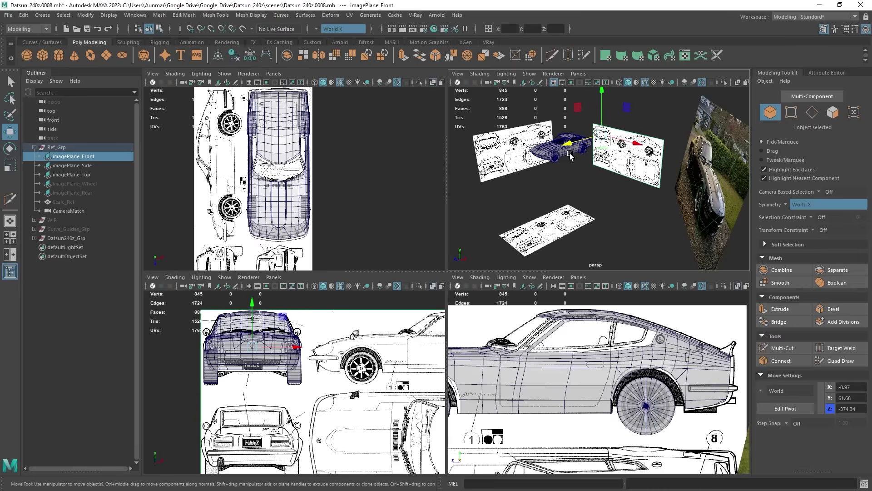
click(85, 202)
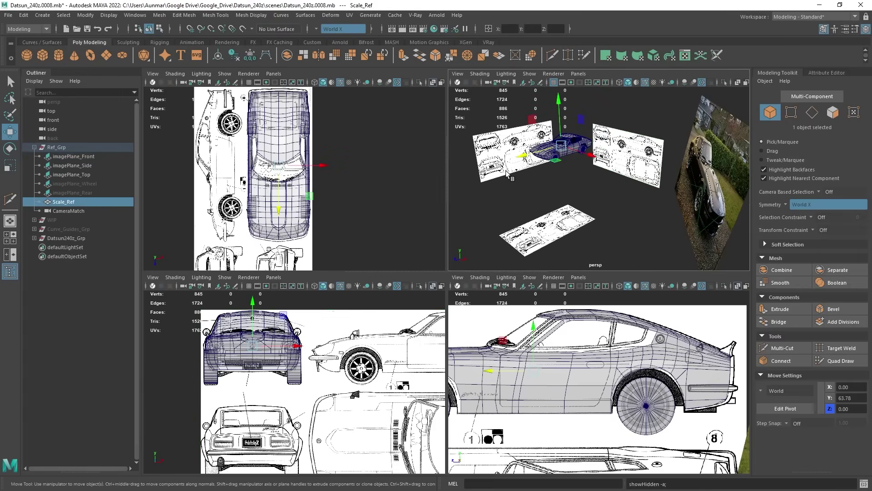
key(shift+h)
key(ctrl+h)
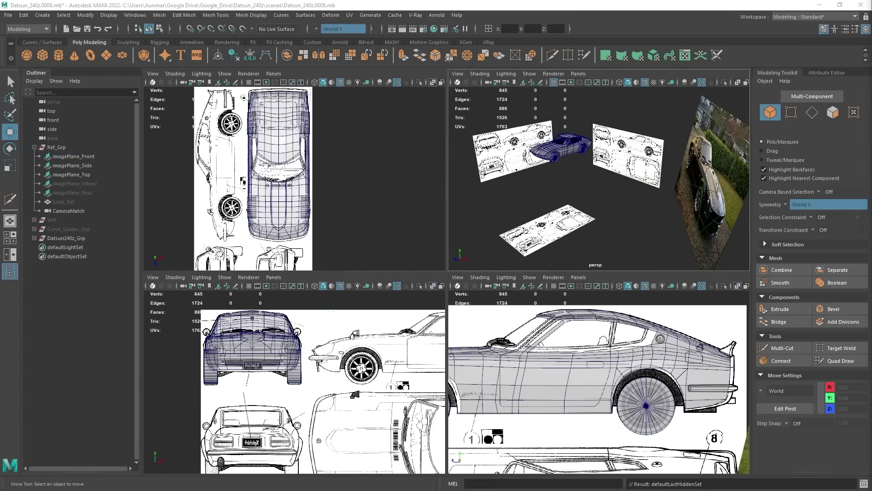
- Select the CameraMatch camera's photo image plane and examine its placement beside the car in the perspective view
alt+drag(548, 172, 664, 145)
key(q)
click(664, 146)
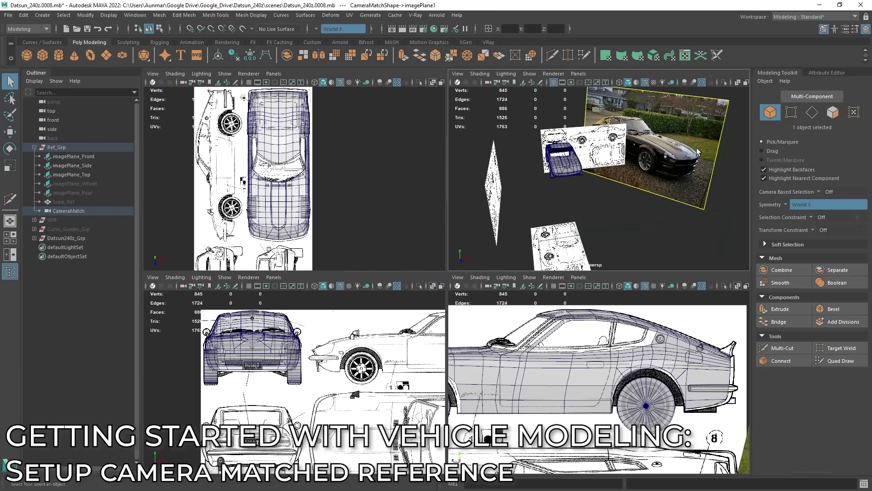
alt+drag(699, 151, 629, 192)
scroll(629, 188, up, 3)
alt+middle_drag(615, 195, 663, 168)
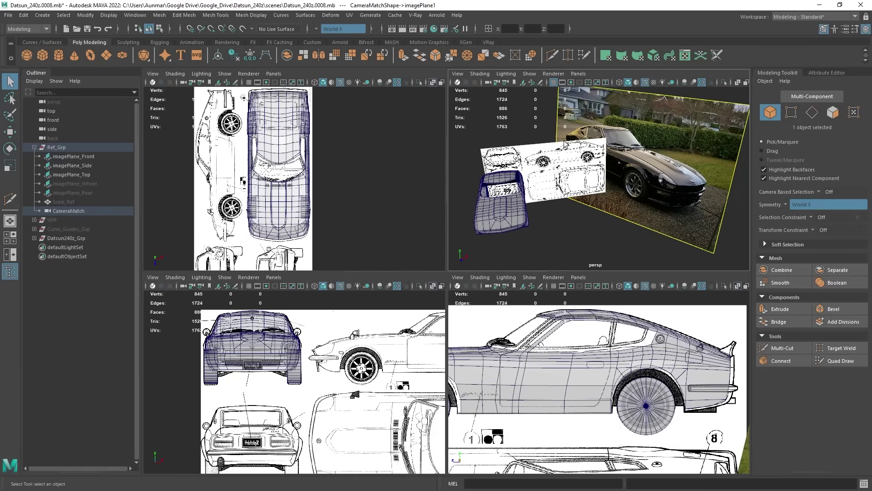
- Maximise the top viewport and switch it to look through the CameraMatch perspective camera
click(274, 74)
mouse_move(287, 85)
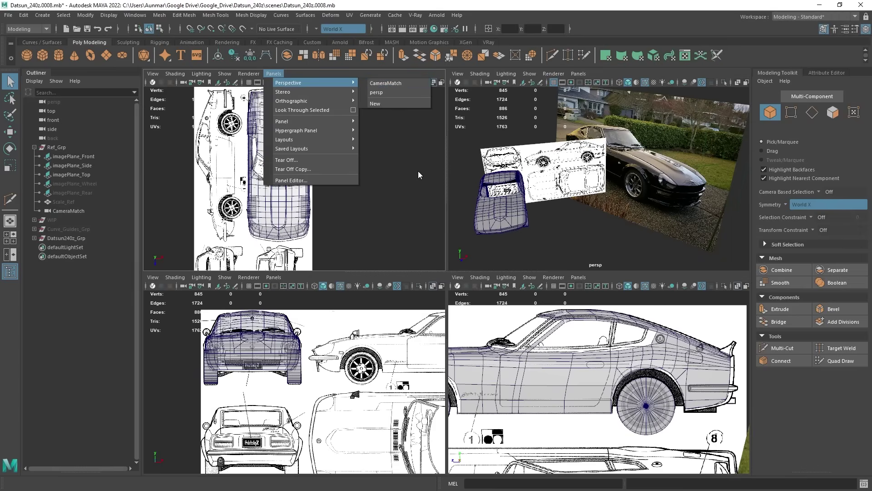
click(415, 199)
key(space)
click(274, 74)
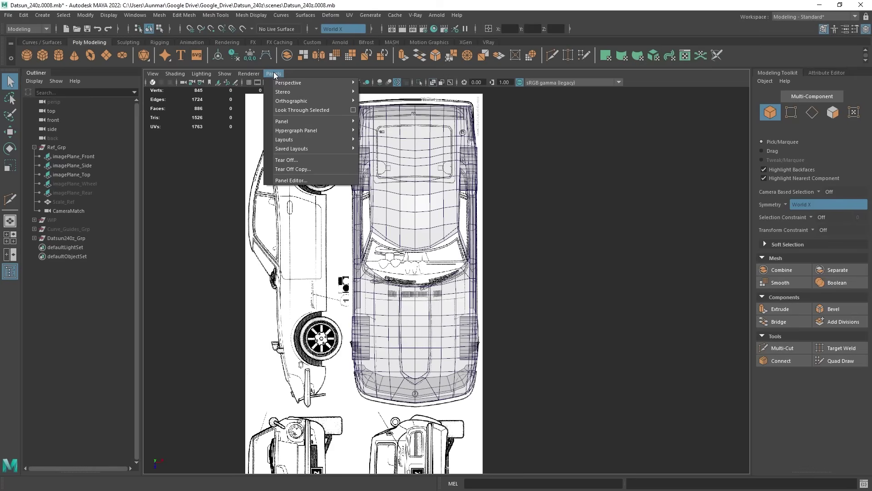
mouse_move(282, 85)
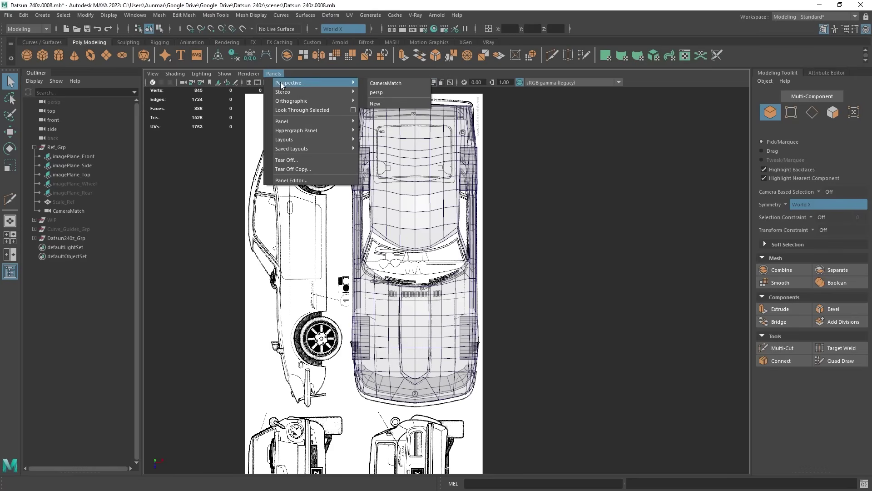
click(384, 83)
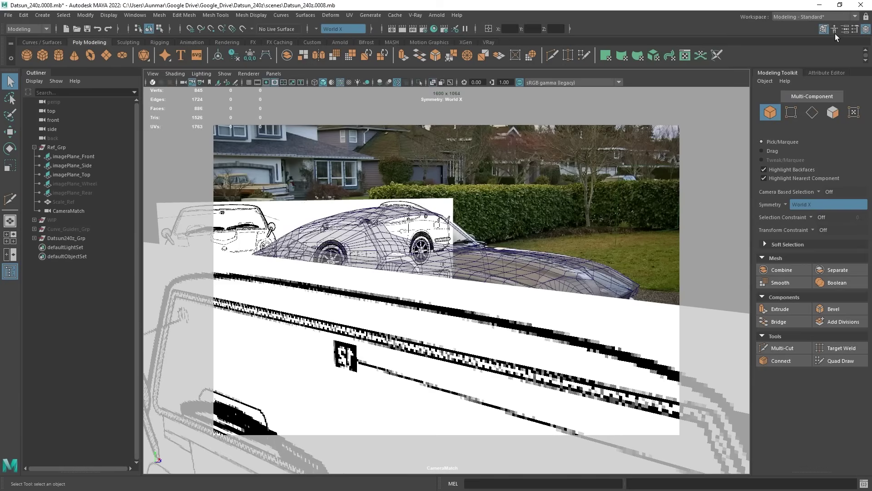
- Show the Channel Box / Layer Editor and toggle the visibility of Ref_Layer off and back on
click(867, 30)
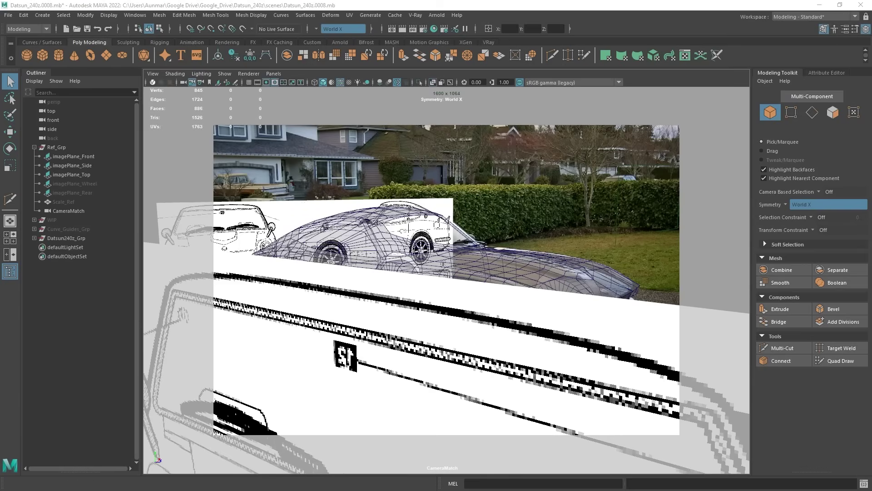
drag(813, 72, 796, 74)
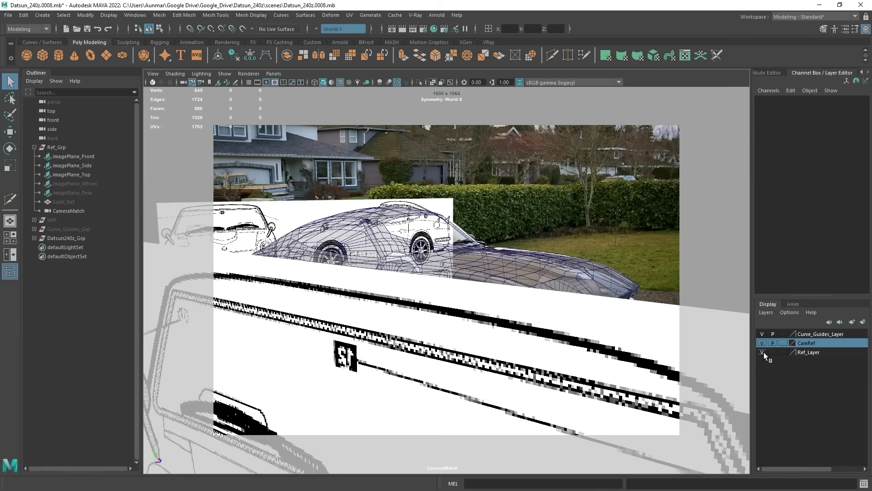
click(763, 353)
click(763, 352)
click(763, 352)
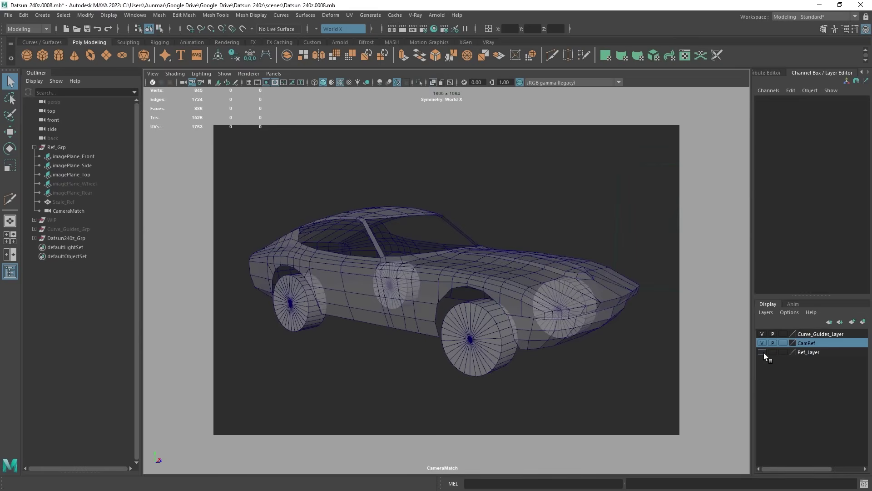
click(763, 352)
- Group imagePlane_Front, imagePlane_Side and imagePlane_Top under the name ImagePlans and hide the group
click(83, 173)
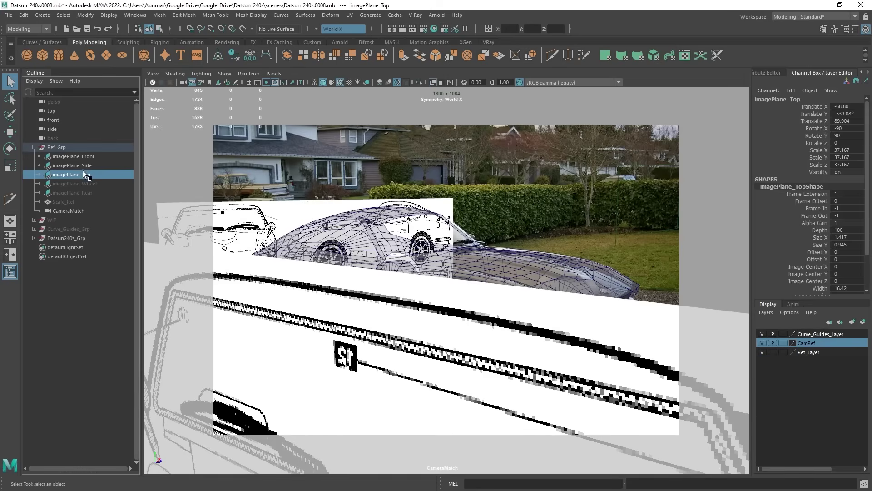
shift+click(85, 155)
key(ctrl+g)
double_click(70, 194)
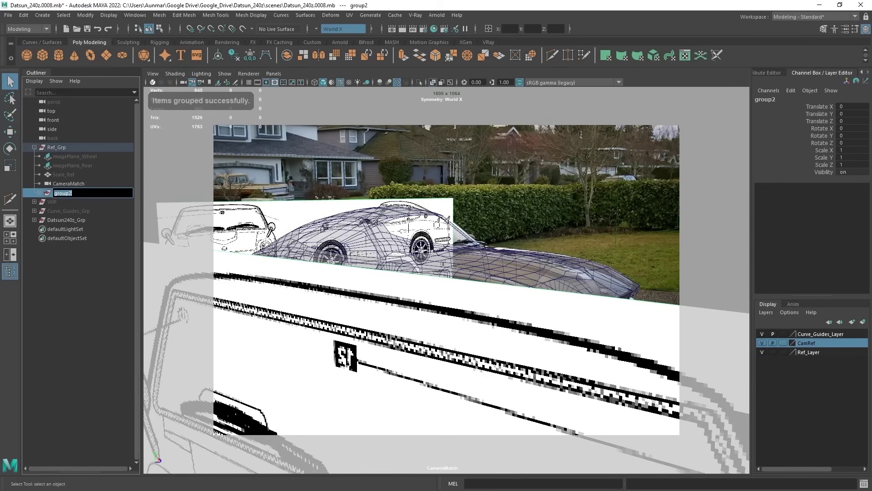
text(ImagePlans)
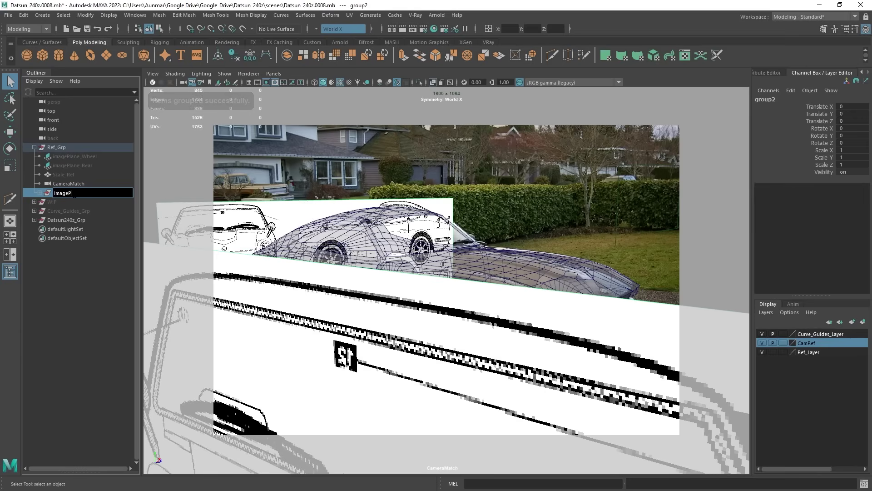
key(Return)
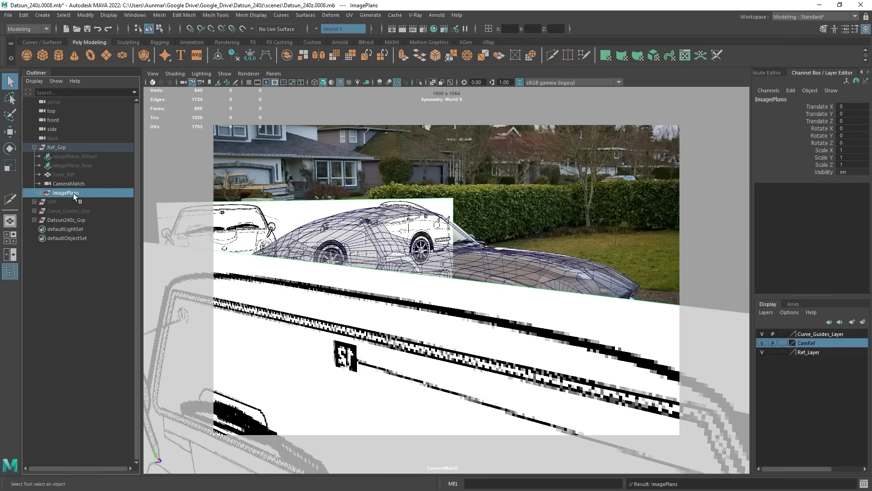
key(ctrl+h)
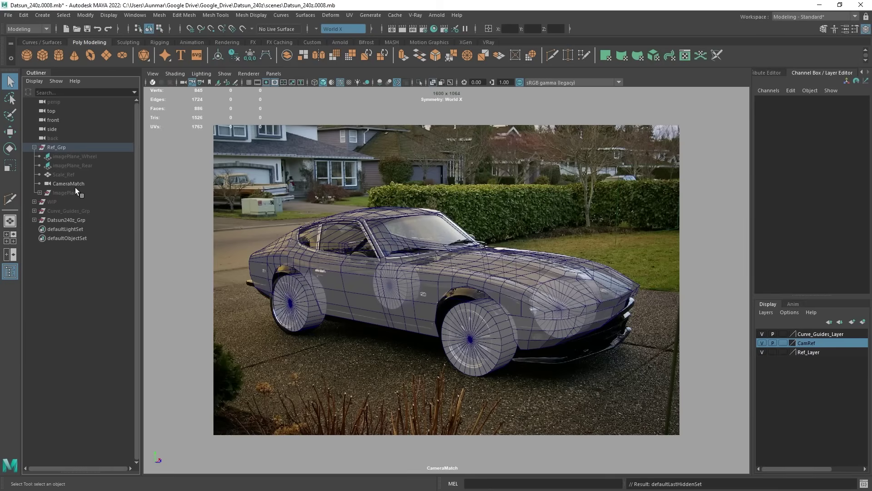
- Hide Datsun240z_Grp to leave only the reference photo in the CameraMatch view
click(72, 220)
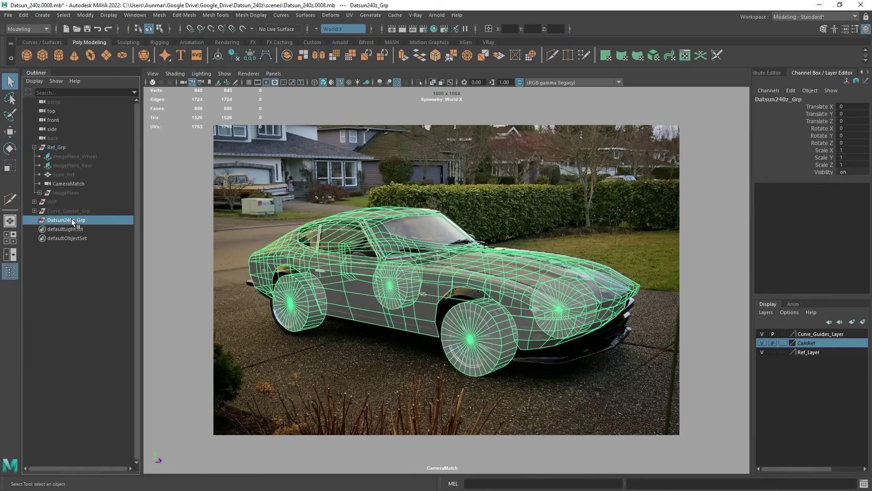
key(ctrl+h)
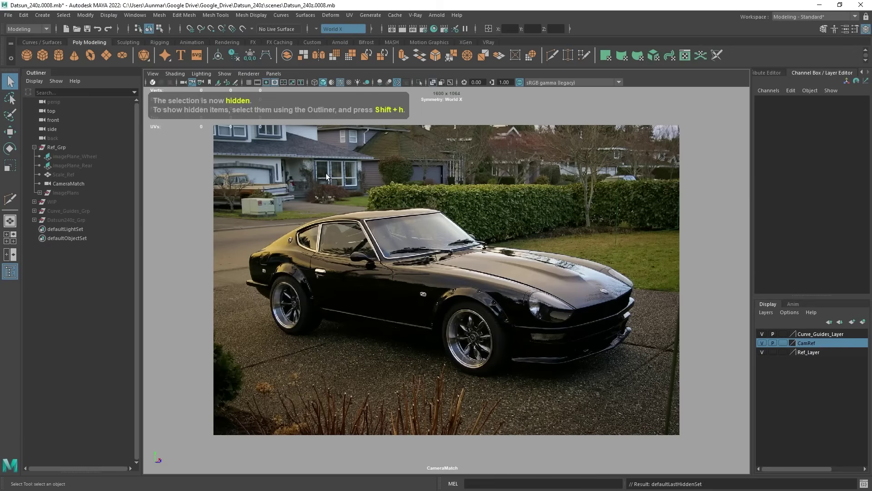
click(218, 83)
click(218, 82)
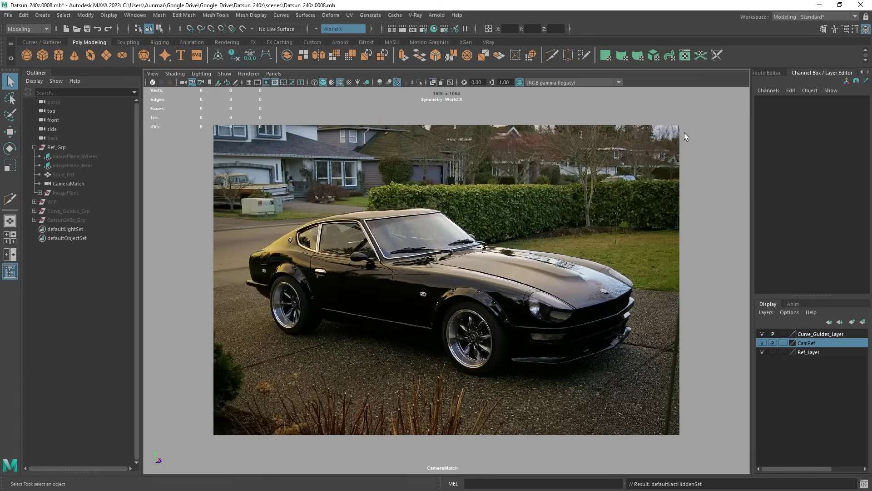
- Inspect the attributes of the CameraMatch photo's image plane, and clear the selection
click(405, 154)
key(ctrl+a)
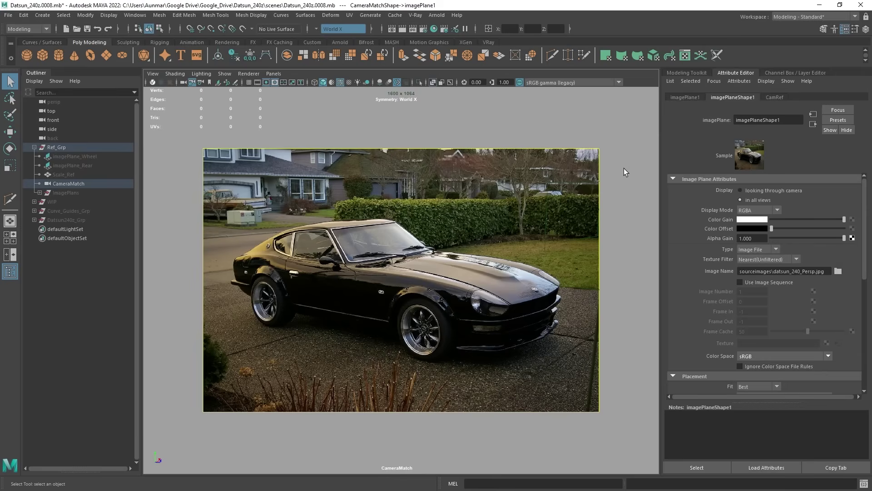
click(631, 145)
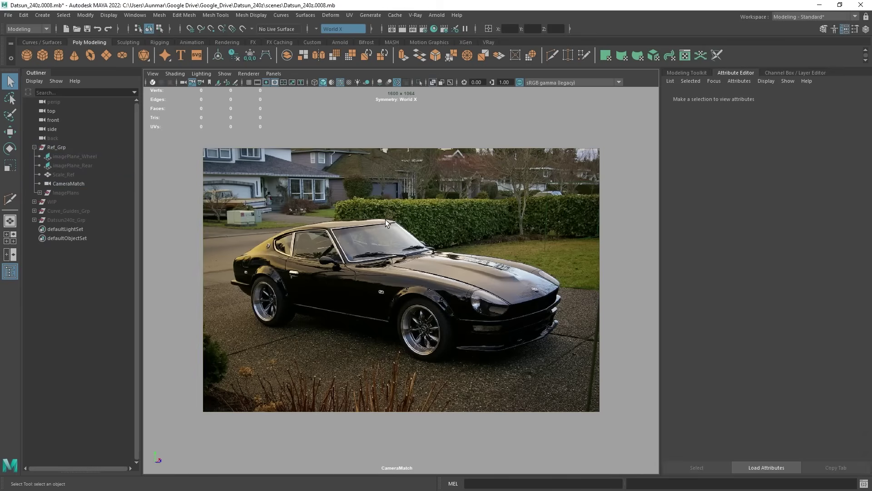
- Unhide Datsun240z_Grp with opaque shading over the photo, and switch back from fSpy to Maya
click(70, 220)
key(shift+h)
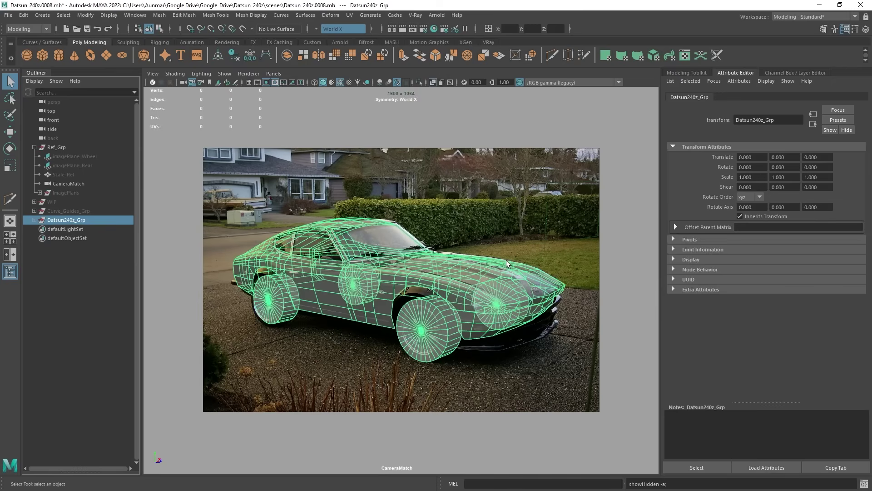
key(5)
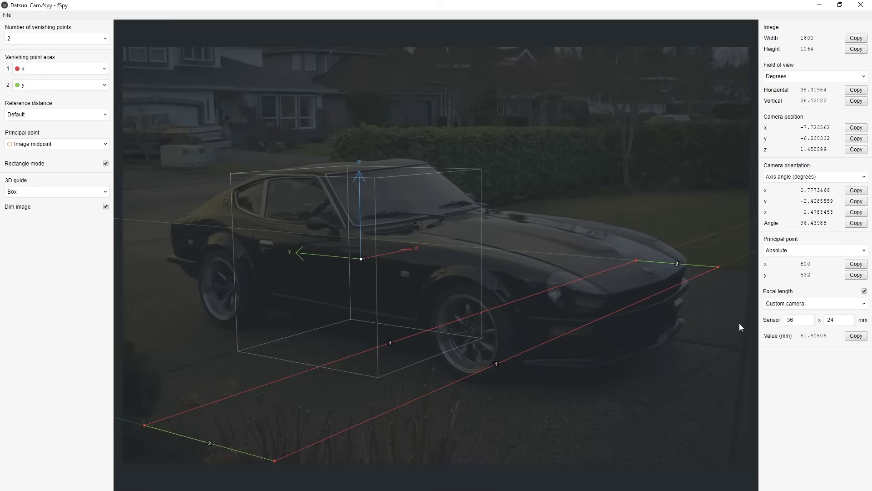
click(820, 5)
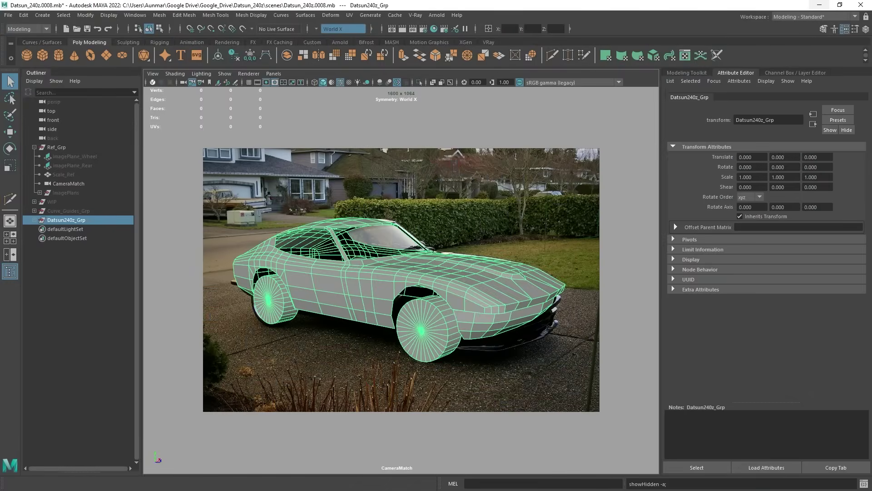
- Switch to fSpy and turn off the dimming of the car photo
key(alt+Tab)
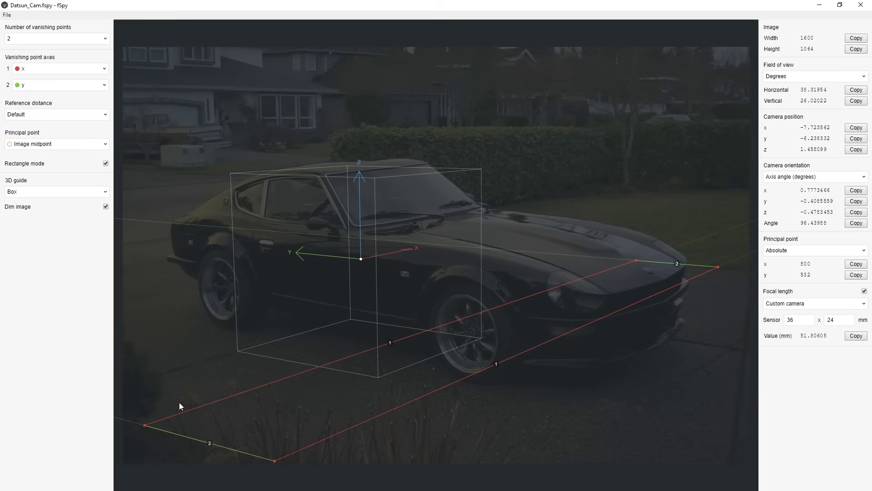
click(106, 206)
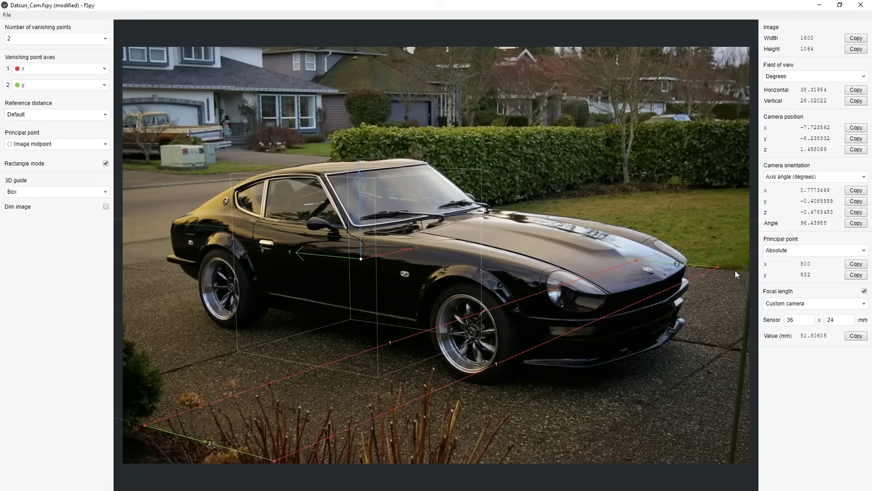
click(7, 15)
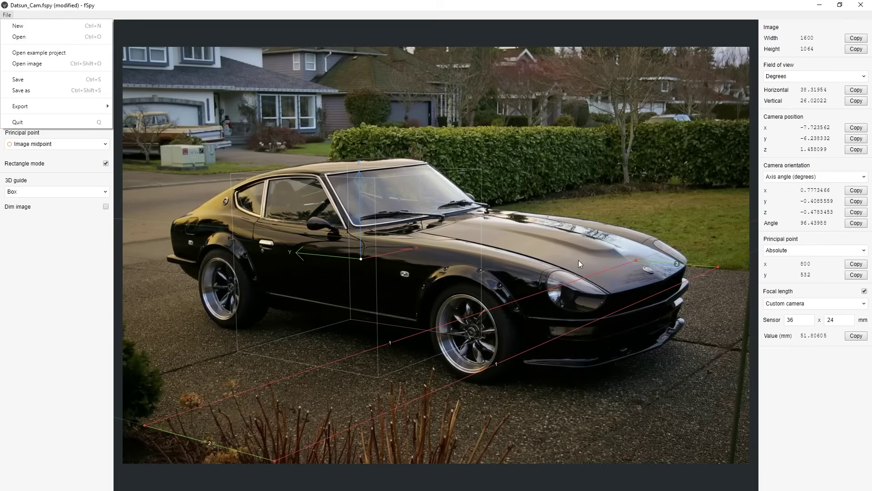
click(728, 251)
- Fine-tune the vanishing-line control points near the car's nose by shifting them slightly inward toward the car
mouse_move(718, 269)
mouse_down()
mouse_move(705, 285)
mouse_move(704, 252)
mouse_move(709, 258)
mouse_up()
mouse_move(636, 258)
mouse_down()
mouse_move(601, 202)
mouse_move(610, 246)
mouse_move(624, 258)
mouse_up()
drag(708, 258, 697, 266)
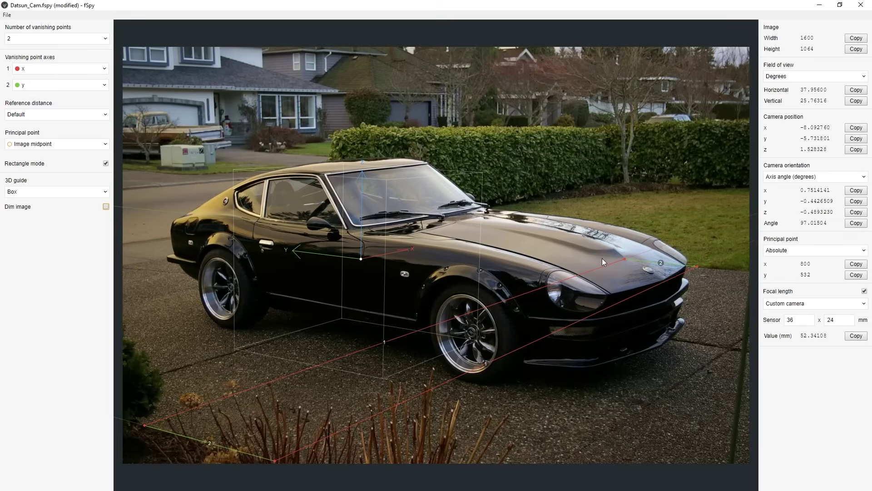
drag(624, 258, 620, 258)
drag(620, 258, 617, 259)
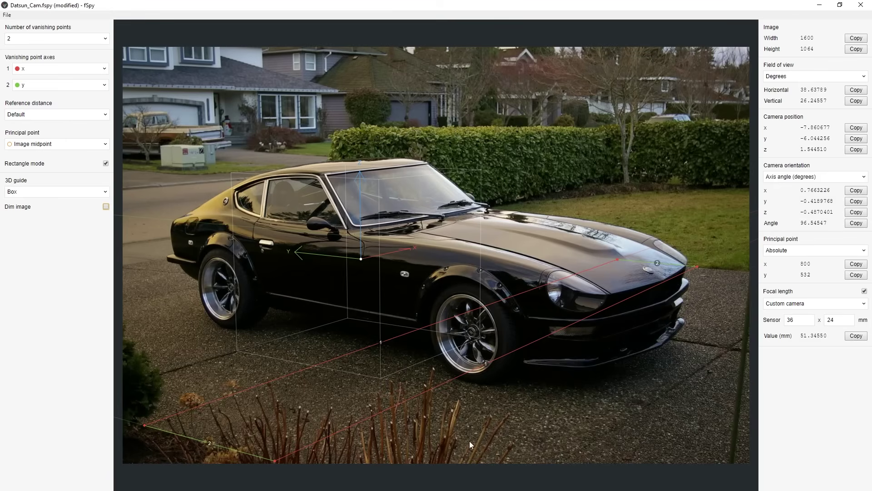
- Look over the other Datsun 240Z photos on the reference board, and switch back to Maya
key(alt+Tab)
scroll(421, 200, up, 3)
middle_drag(390, 361, 414, 202)
scroll(420, 275, up, 3)
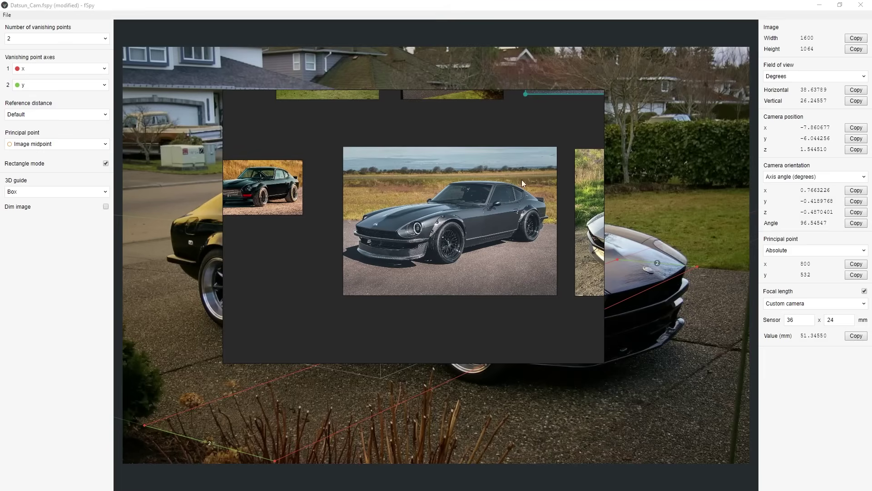
middle_drag(279, 247, 411, 256)
scroll(289, 185, up, 3)
scroll(293, 174, down, 1)
middle_drag(478, 215, 450, 329)
scroll(486, 236, down, 2)
middle_drag(397, 177, 435, 249)
scroll(448, 229, up, 2)
scroll(505, 215, up, 1)
middle_drag(506, 214, 422, 229)
middle_drag(466, 191, 378, 228)
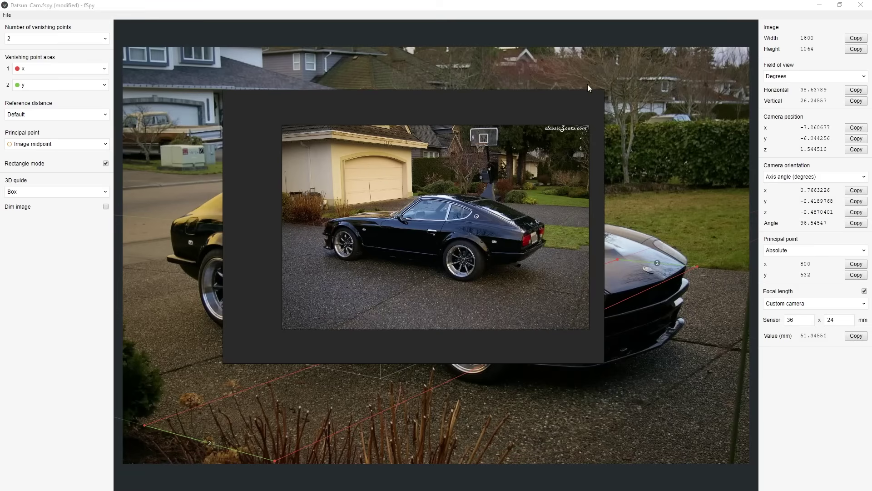
click(639, 7)
click(819, 5)
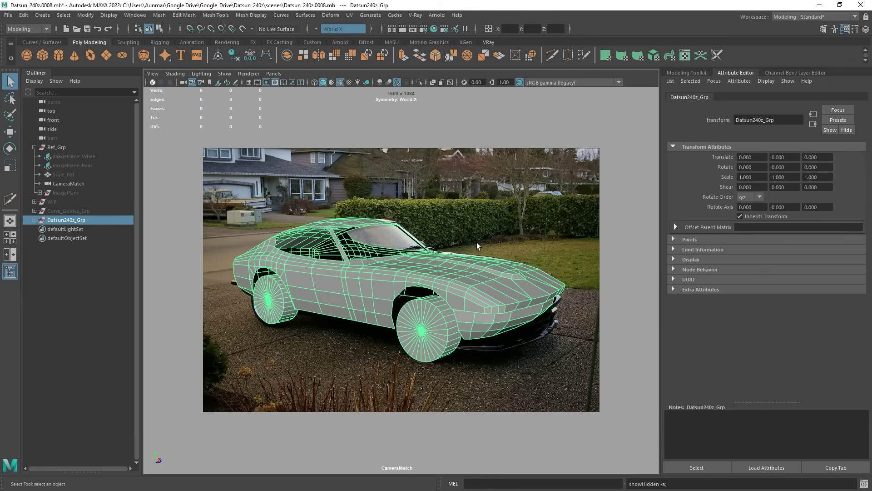
- Unhide the ground plane pPlane12 inside Datsun240z_Grp and turn on X-ray shading in the CameraMatch view
click(35, 201)
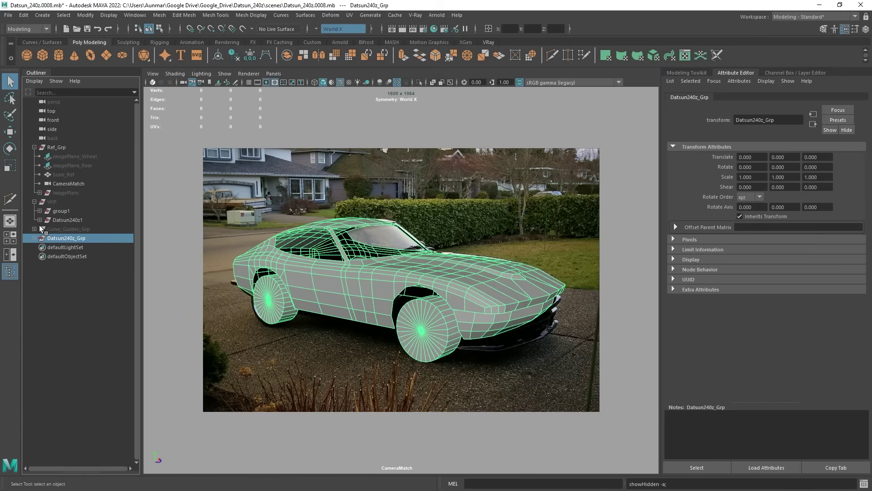
click(35, 201)
click(34, 220)
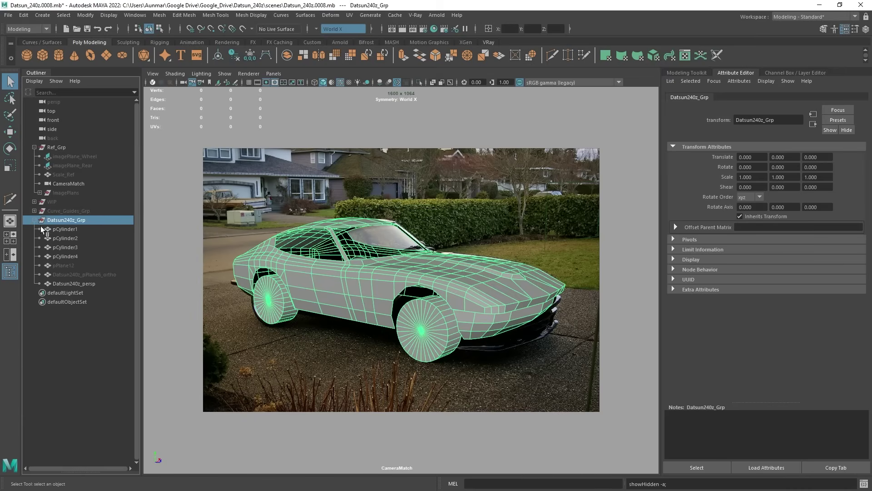
click(80, 264)
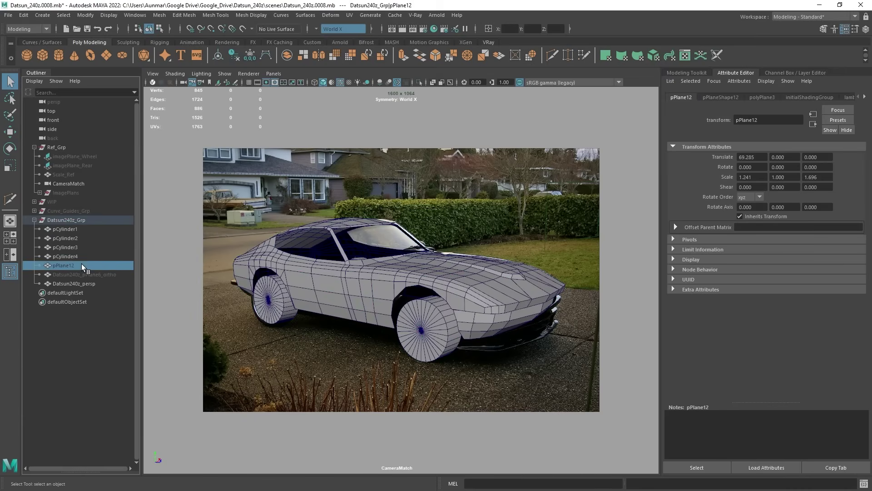
key(shift+h)
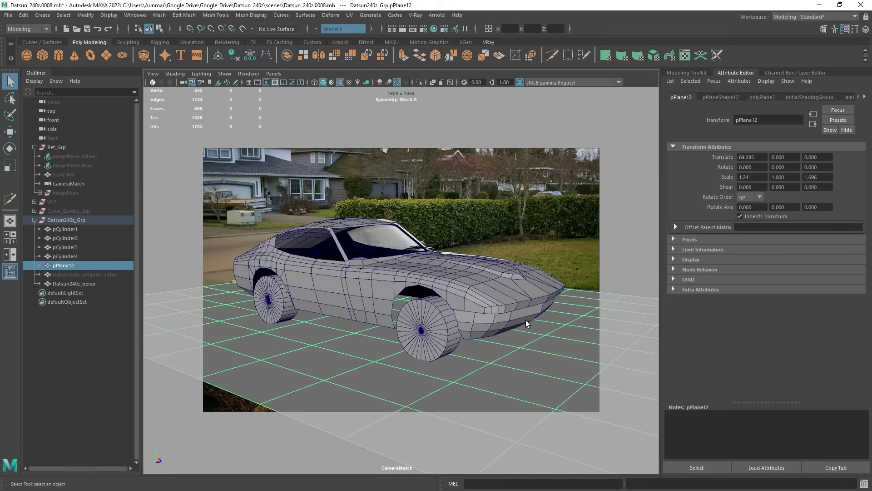
key(alt+x)
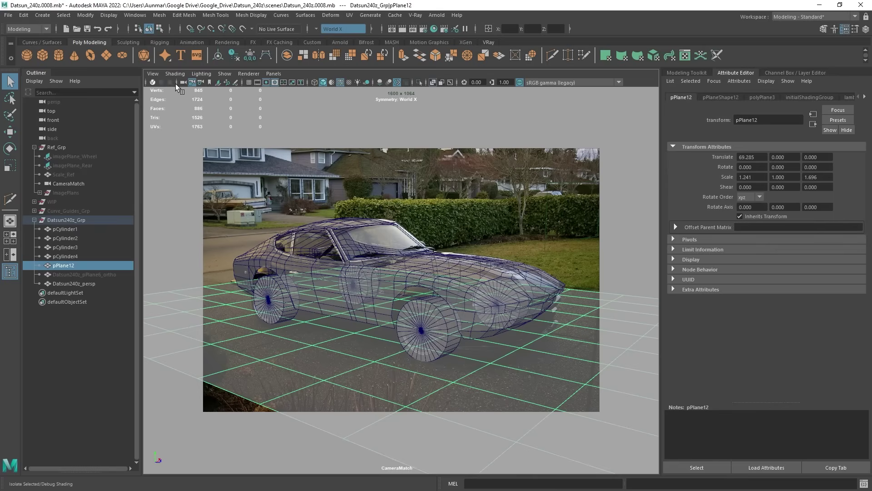
- Try a focal length of 35 on the CameraMatch camera, unlocking it to realign the car mesh with the photo
click(200, 83)
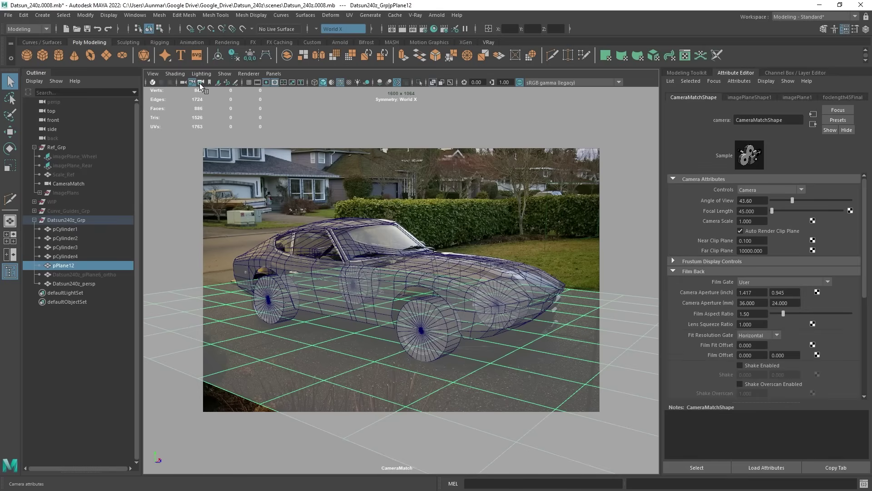
triple_click(764, 211)
text(35)
key(Return)
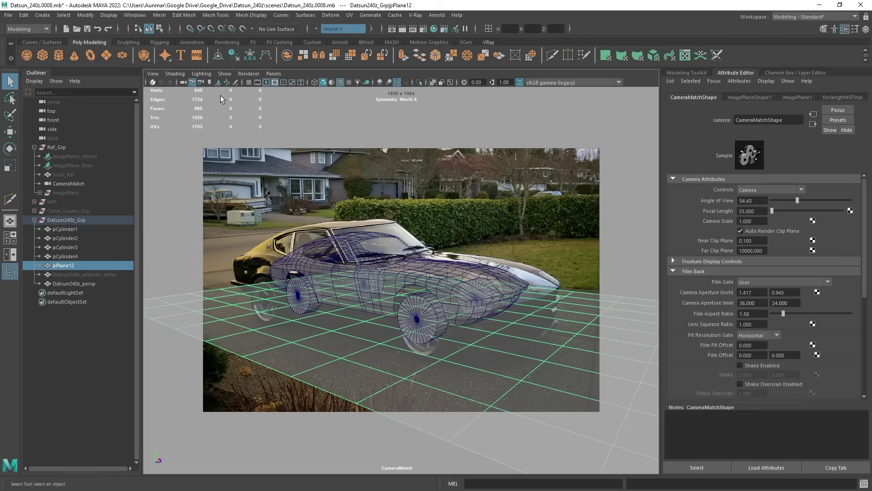
click(191, 83)
alt+right_drag(411, 236, 408, 237)
alt+drag(407, 236, 392, 289)
alt+right_drag(391, 289, 383, 282)
mouse_move(383, 282)
alt+middle_down()
mouse_move(370, 285)
mouse_move(384, 288)
alt+middle_up()
- Set the CameraMatch focal length to 45 and try to realign the car mesh and ground plane with the photo
drag(764, 212, 686, 211)
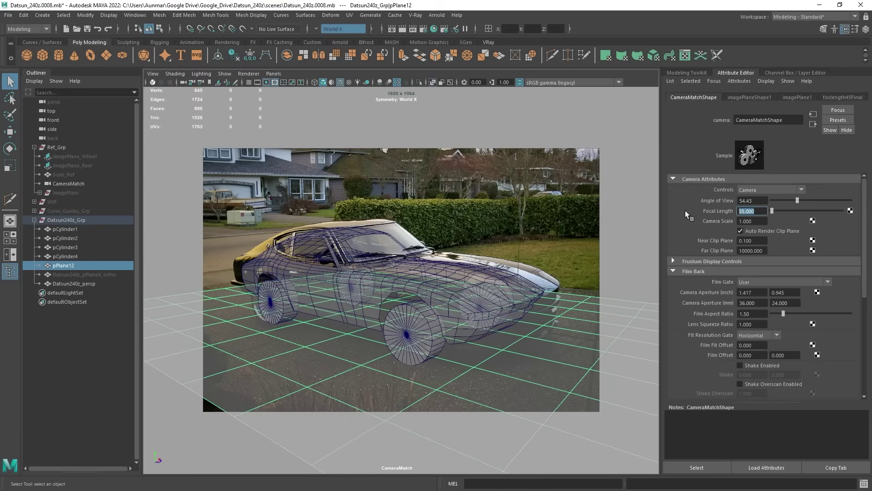
text(45)
key(Return)
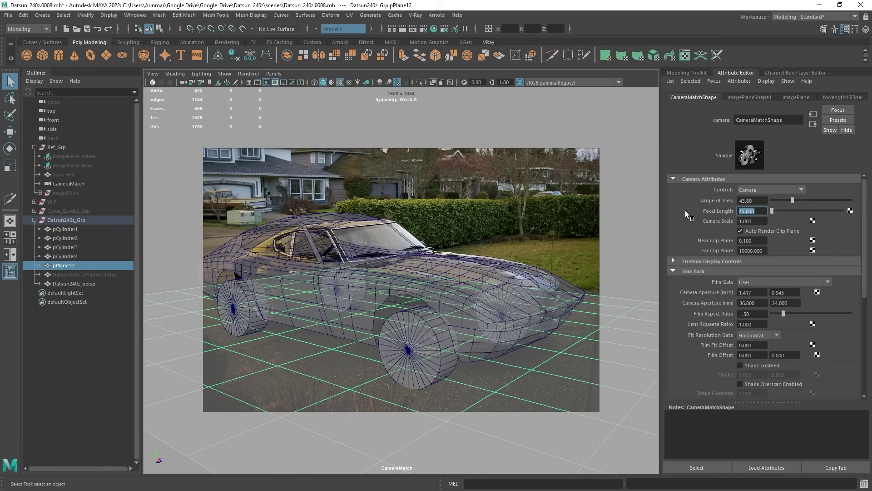
alt+middle_drag(346, 302, 374, 299)
mouse_move(374, 299)
alt+right_down()
mouse_move(393, 306)
mouse_move(378, 288)
alt+right_up()
alt+middle_drag(377, 288, 322, 441)
scroll(358, 293, up, 6)
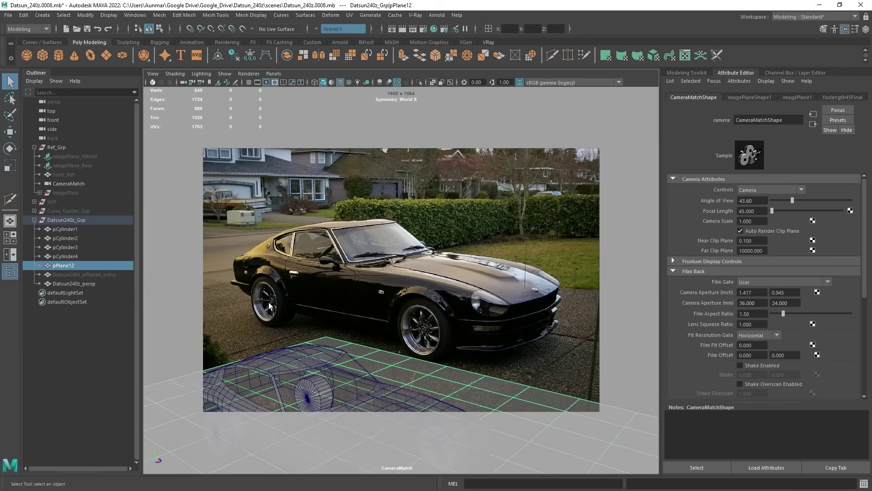
alt+middle_drag(452, 377, 495, 250)
alt+drag(495, 251, 497, 258)
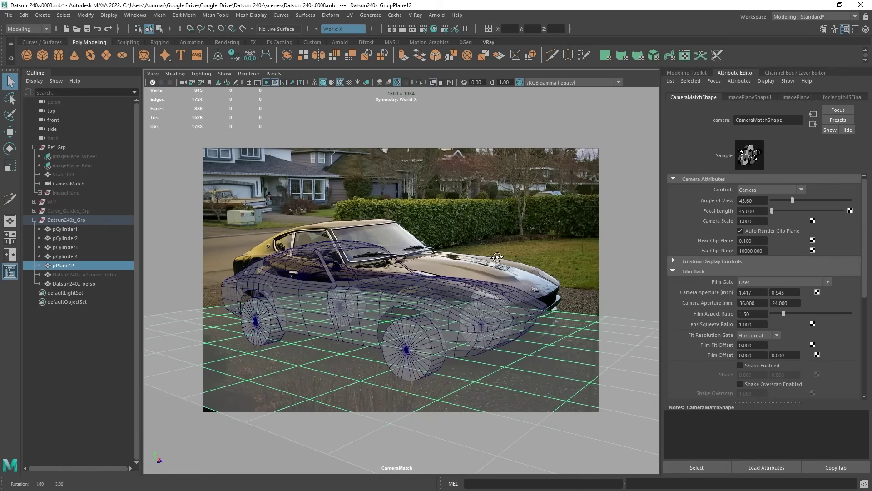
alt+right_drag(502, 243, 534, 251)
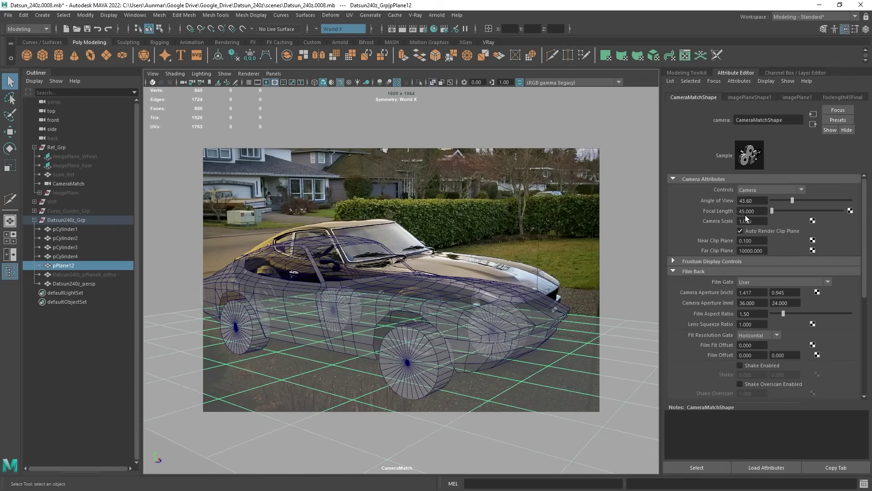
alt+middle_drag(544, 324, 568, 322)
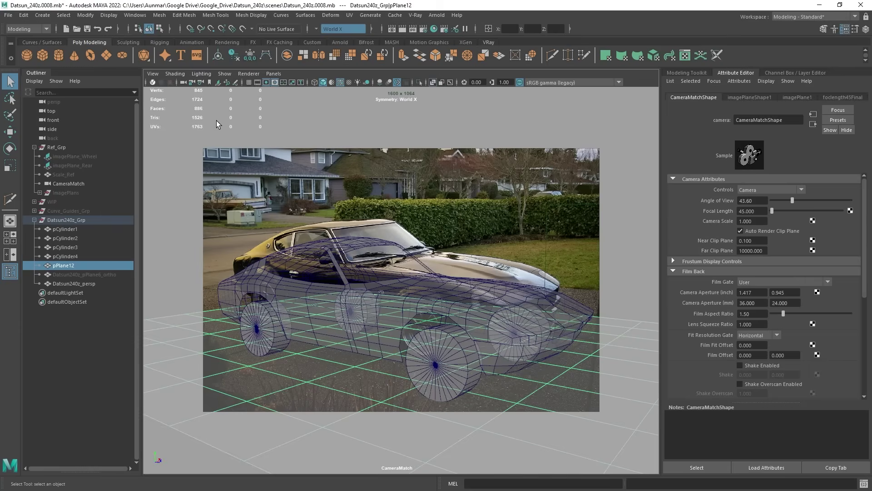
- Restore the CameraMatch view from the saved bookmark foclength45Final
click(153, 73)
mouse_move(199, 235)
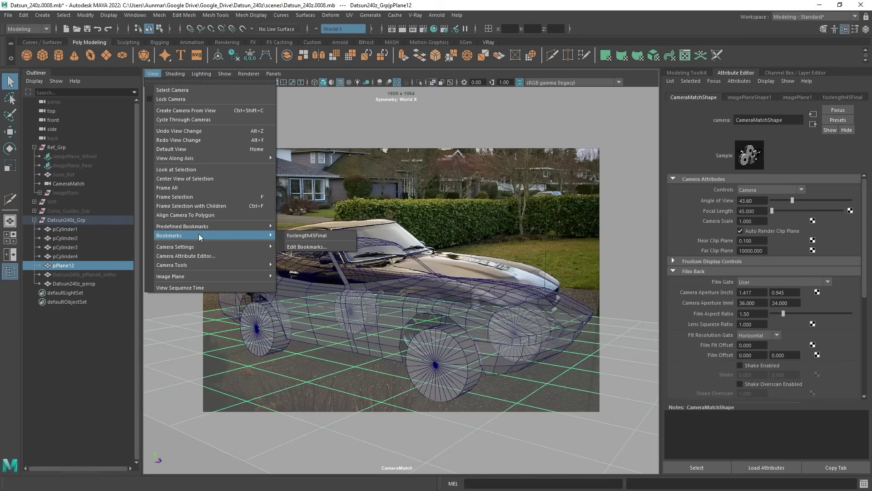
click(298, 235)
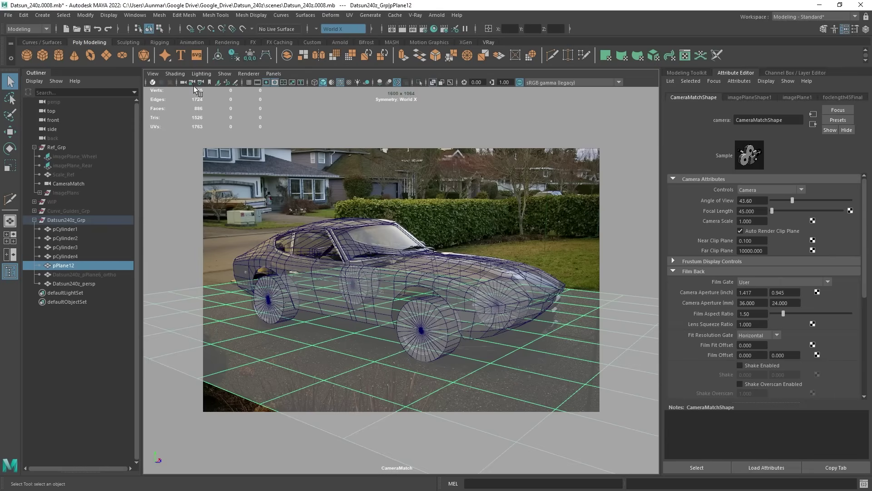
- Save a new CameraMatch bookmark, cameraView1, from a different viewing angle, and recall it after changing the view
click(153, 73)
mouse_move(234, 237)
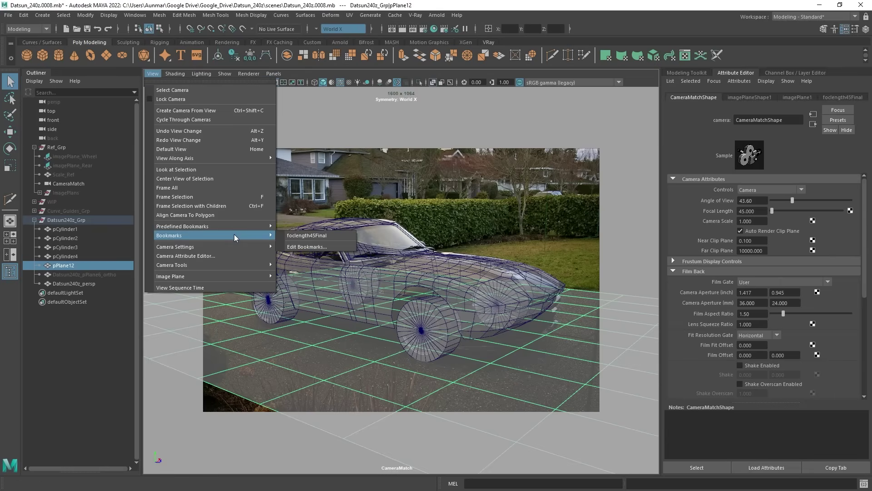
click(306, 246)
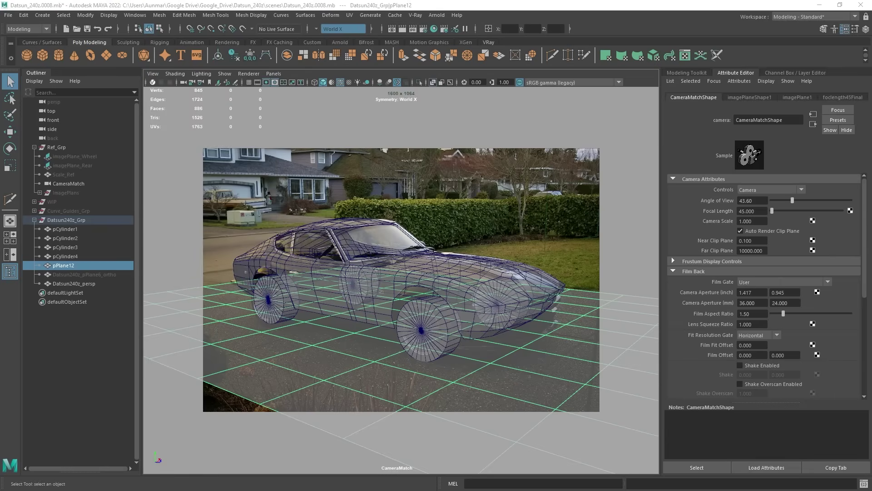
drag(709, 158, 674, 136)
alt+drag(465, 248, 396, 222)
click(674, 273)
alt+drag(657, 394, 459, 336)
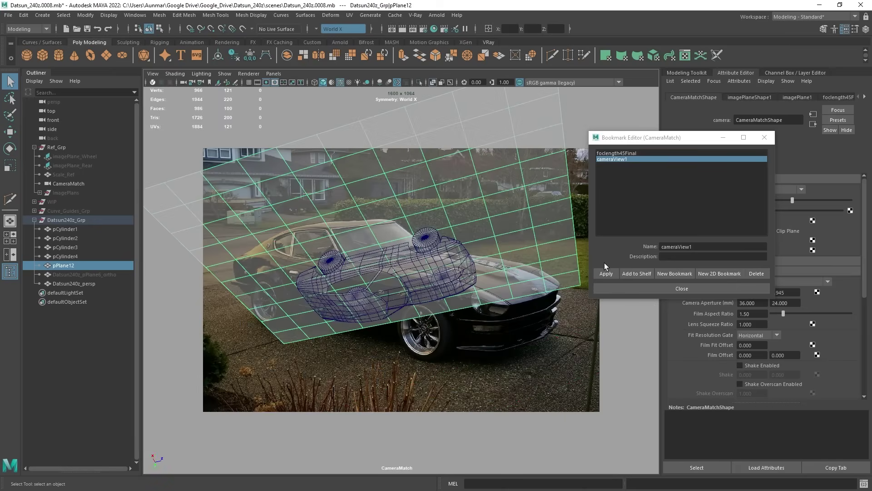
click(618, 159)
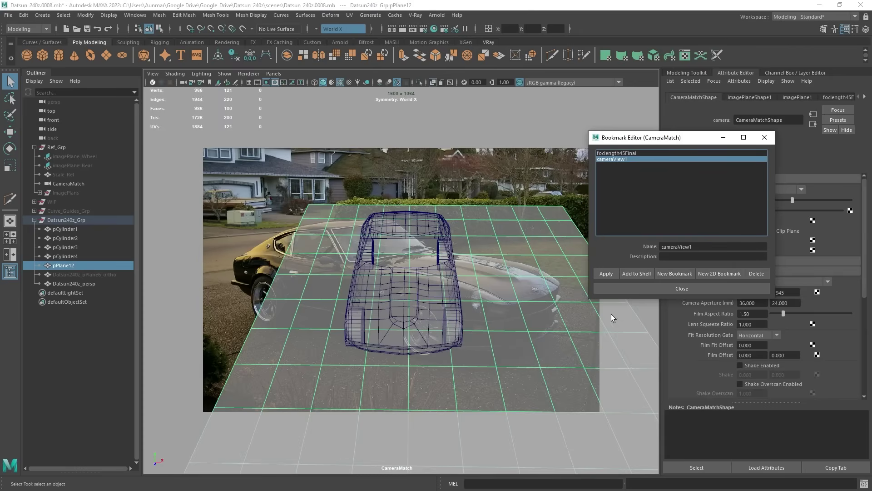
- Restore the foclength45Final bookmark and delete the cameraView1 bookmark
double_click(608, 153)
click(617, 160)
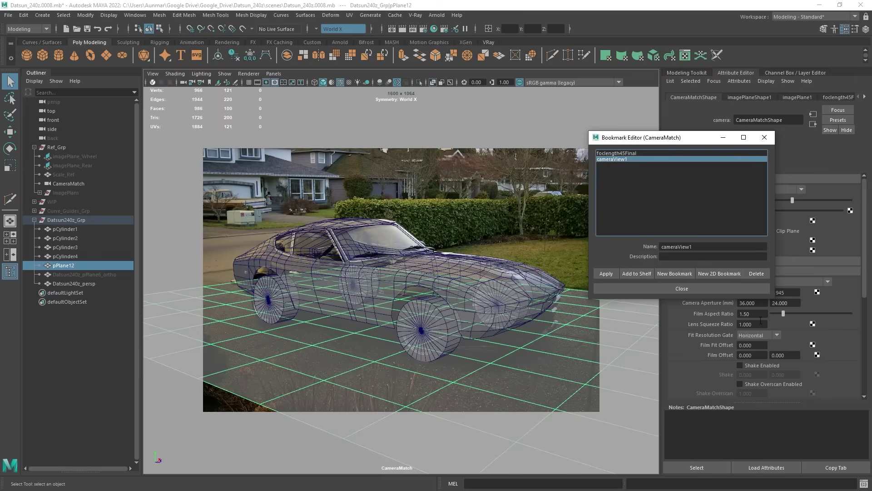
click(756, 274)
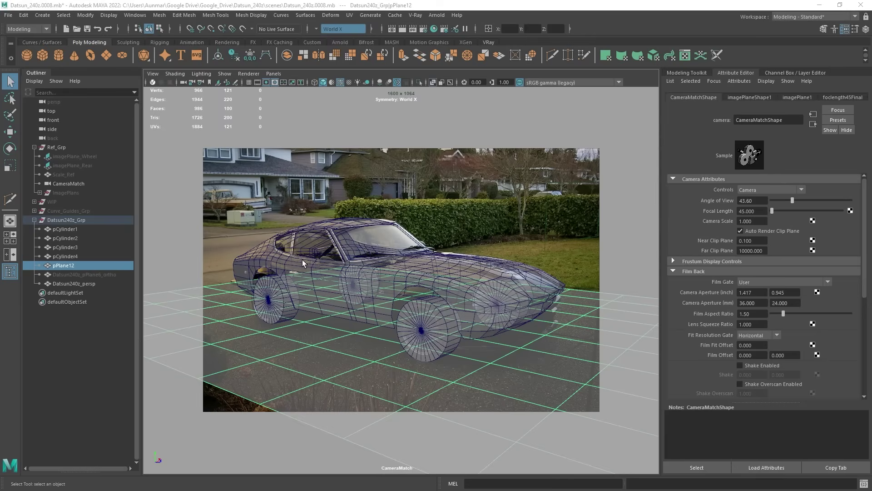
- Hide the Datsun240z_persp body and the four wheel cylinders, leaving only pPlane12 over the reference photo
click(433, 319)
click(280, 310)
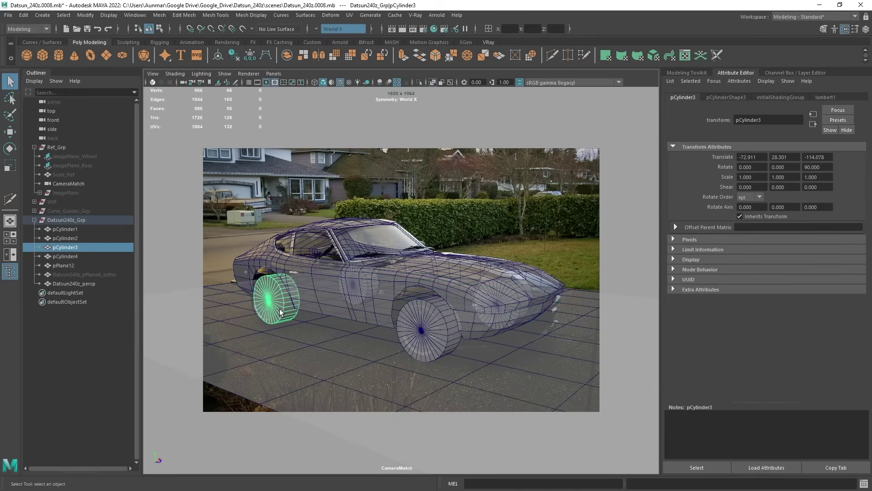
click(415, 338)
shift+click(364, 278)
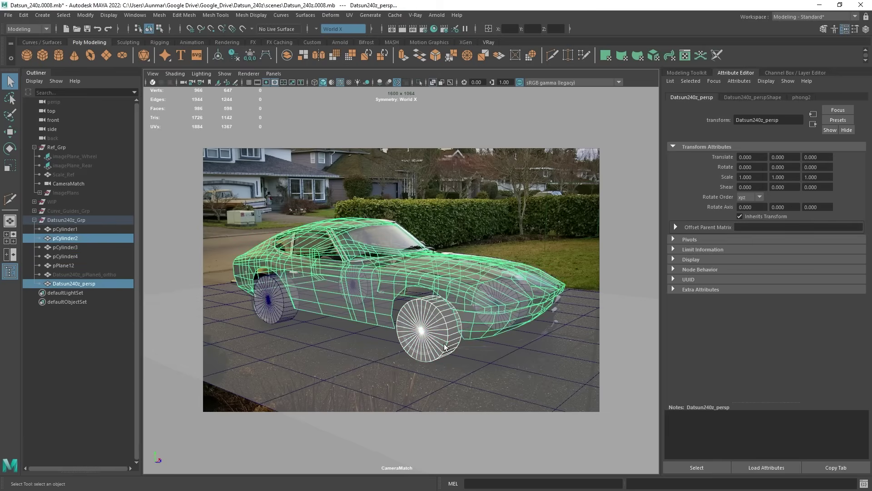
shift+click(440, 336)
shift+click(275, 303)
shift+click(406, 342)
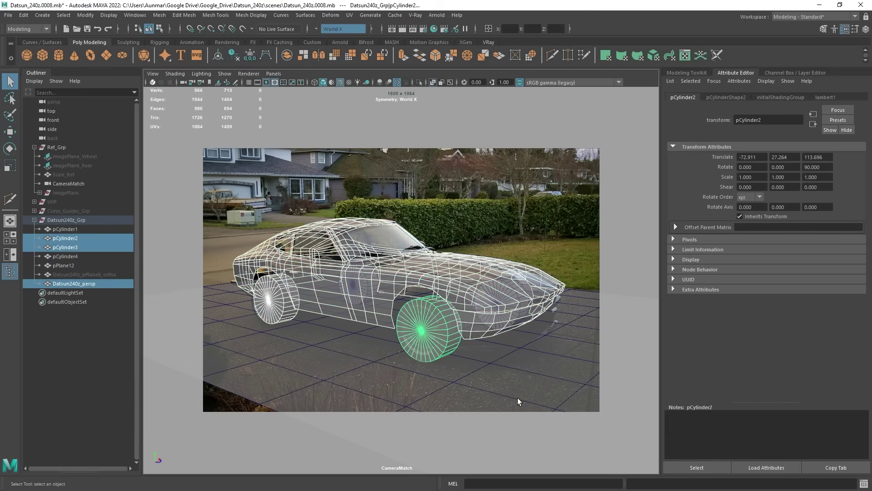
key(ctrl+h)
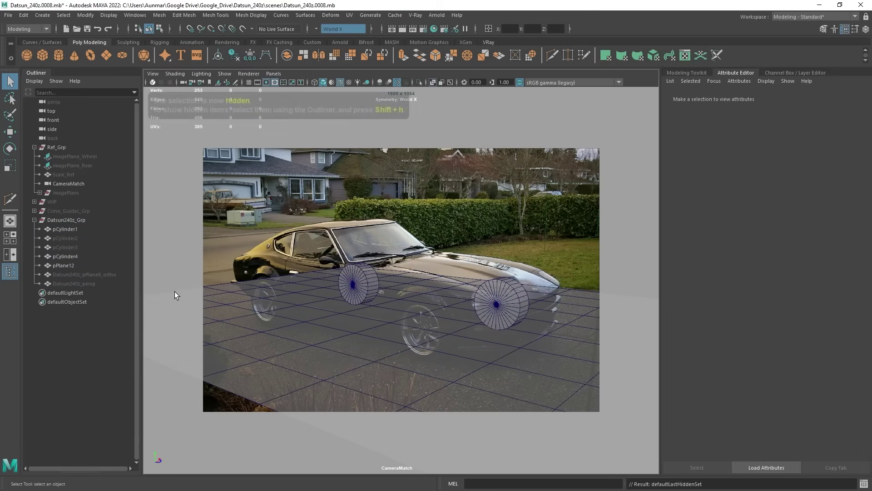
click(362, 282)
shift+click(508, 292)
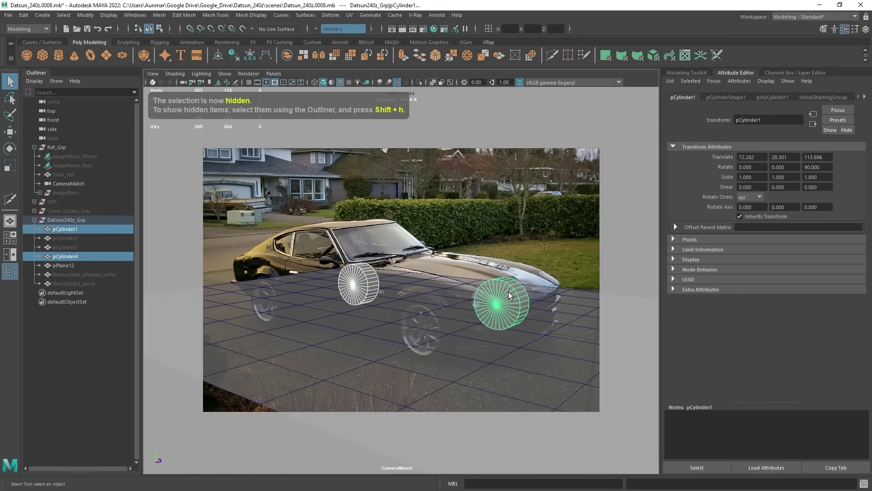
key(ctrl+h)
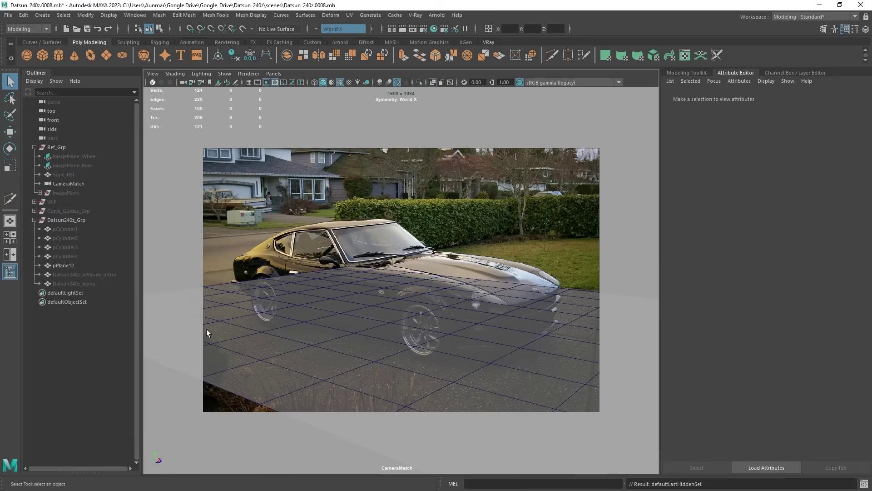
- Unhide the Datsun240z_persp body and the four wheel cylinders, pCylinder1 to pCylinder4
click(75, 284)
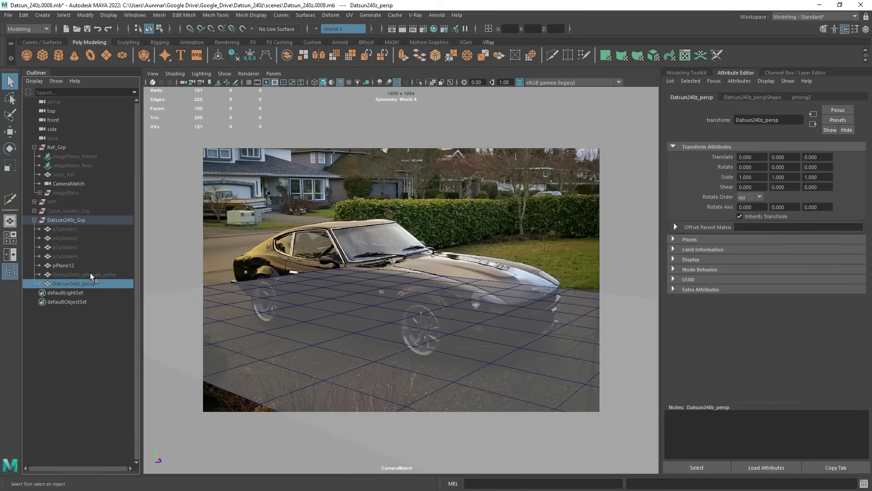
ctrl+click(89, 274)
click(83, 285)
key(shift+h)
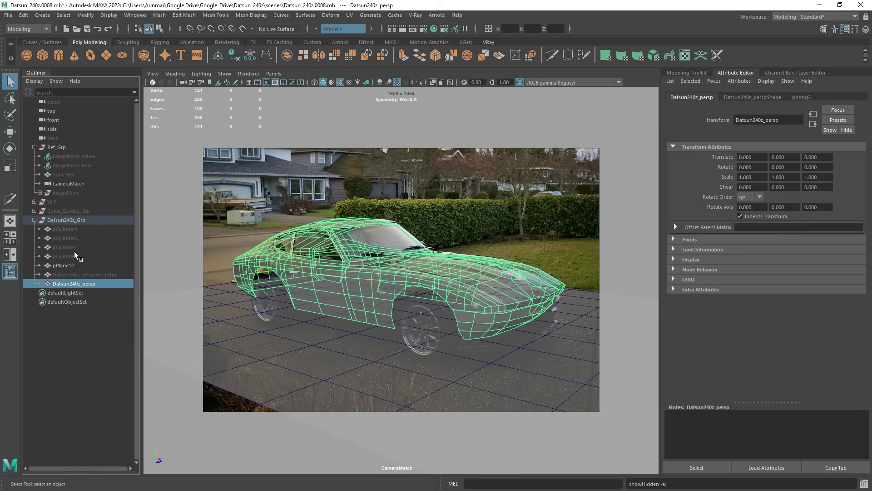
click(72, 256)
shift+click(77, 230)
key(shift+h)
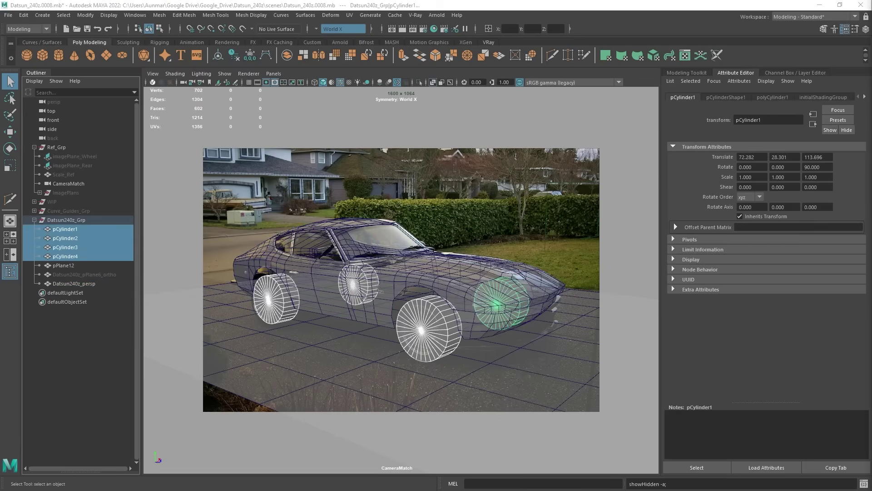
- Switch from the CameraMatch view to the enlarged persp view and hide Ref_Layer in the layer list
click(458, 215)
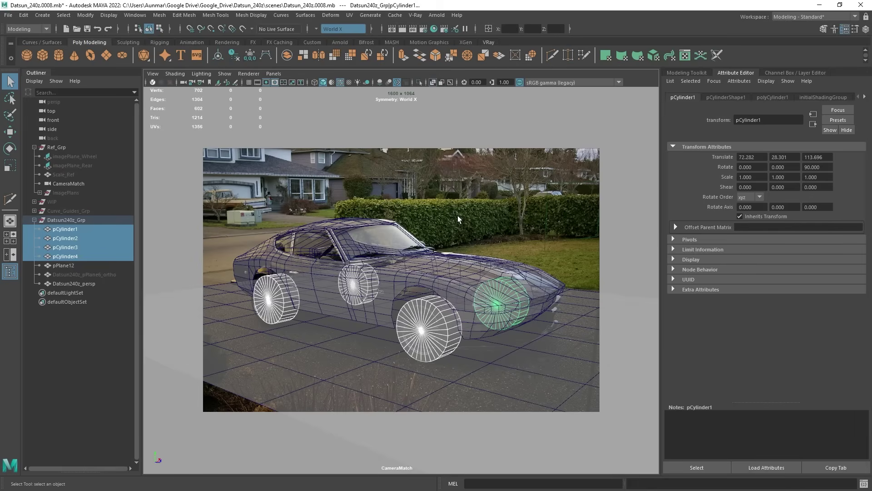
key(space)
alt+drag(540, 201, 550, 195)
key(space)
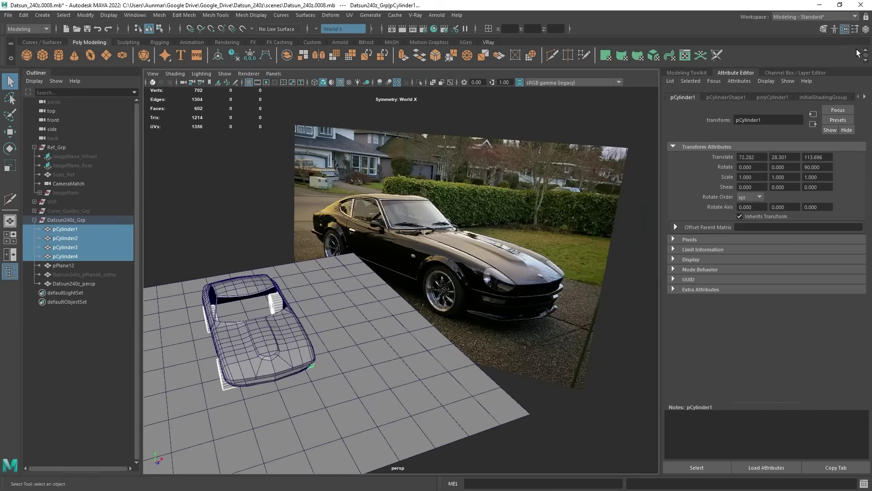
click(865, 30)
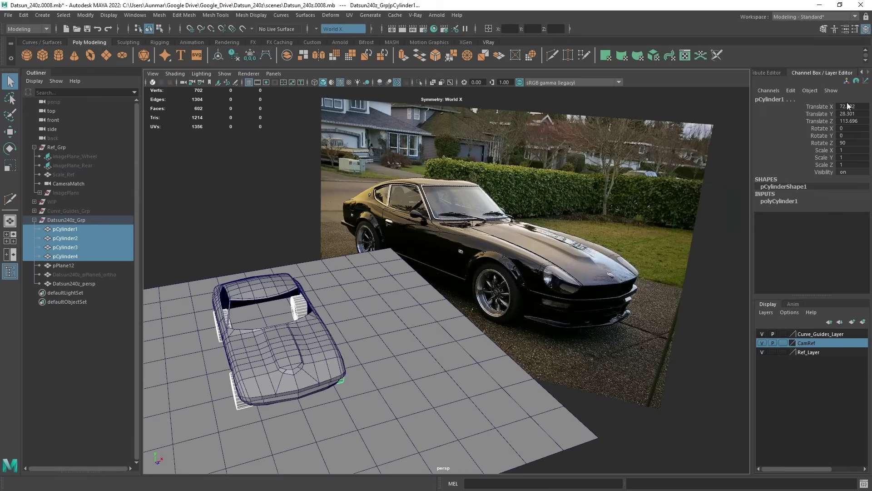
click(762, 353)
alt+drag(448, 337, 505, 252)
key(f)
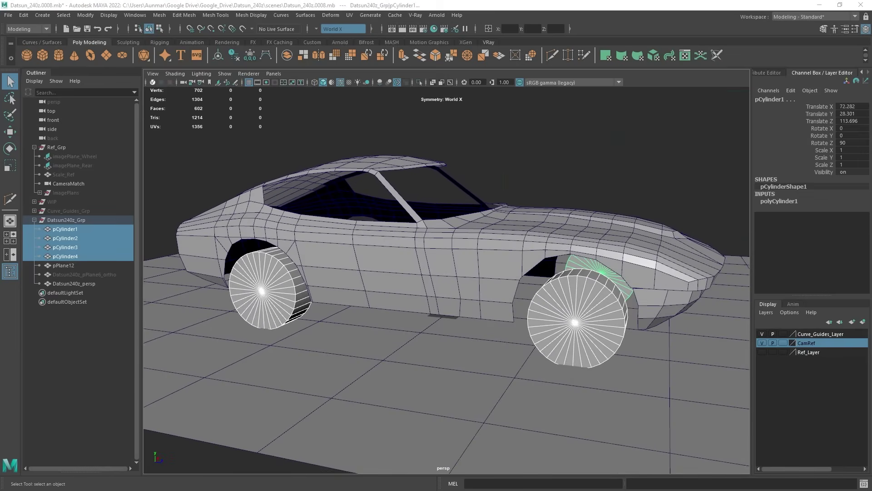
- Hide the Datsun240z_persp body, keeping the wheel cylinders and ground plane displayed
alt+drag(609, 277, 710, 326)
click(520, 269)
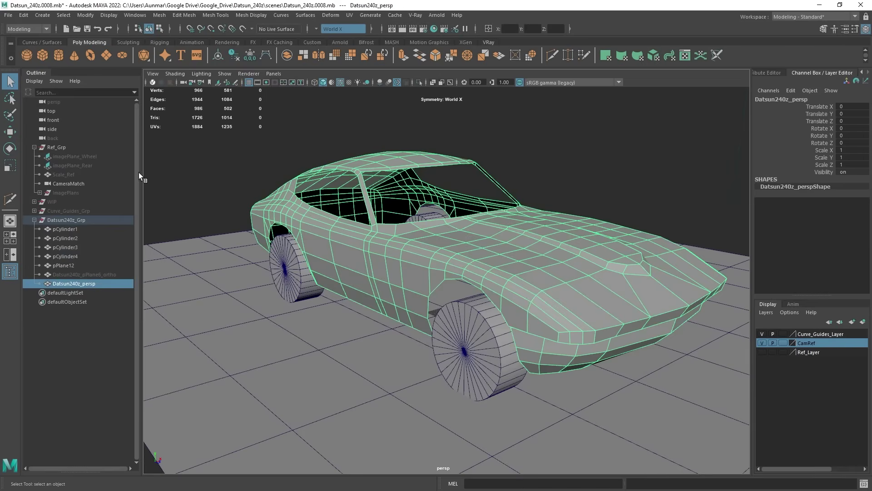
key(ctrl+h)
alt+right_drag(488, 236, 613, 305)
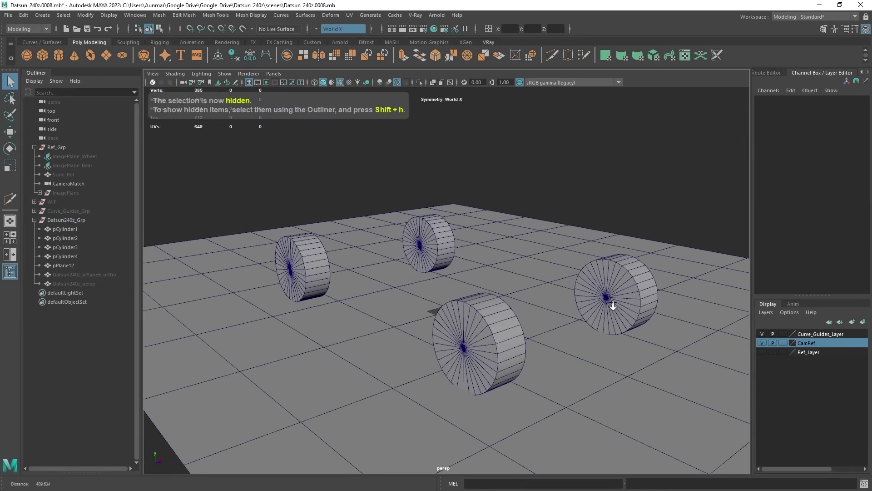
- Turn off the CamRef layer, turn Ref_Layer back on, and return to the four-view layout
click(762, 343)
alt+right_drag(541, 325, 416, 207)
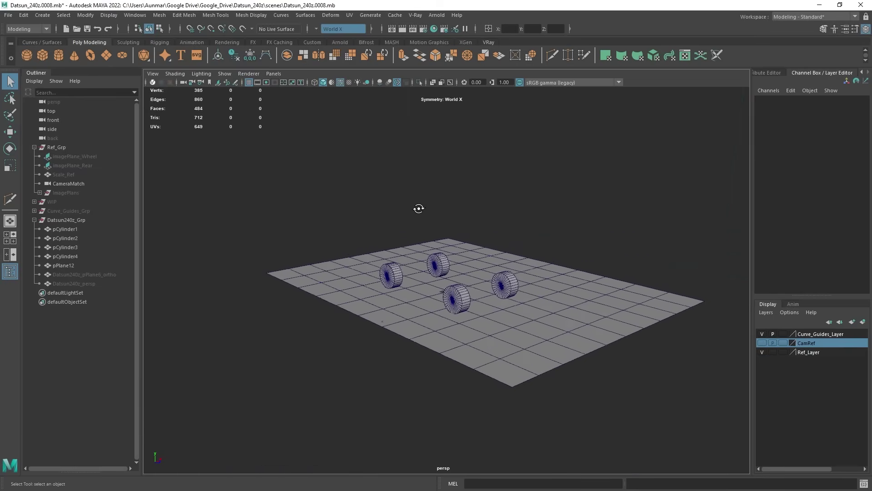
alt+drag(416, 207, 601, 262)
key(space)
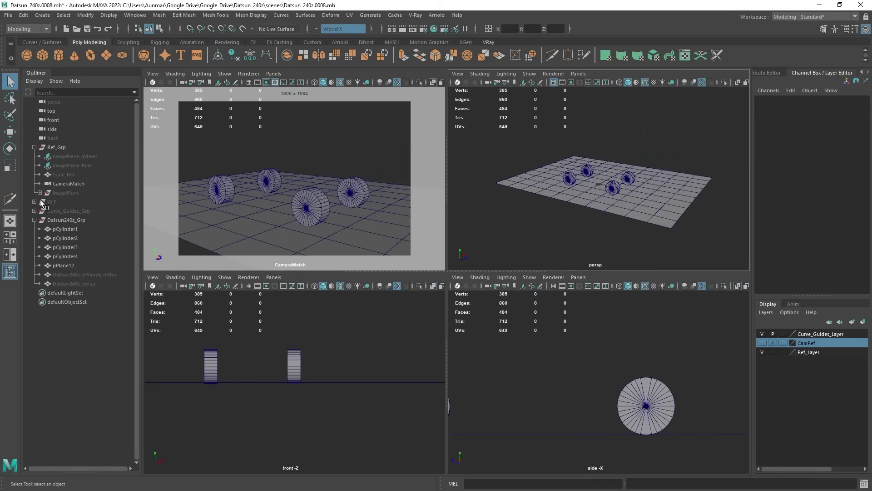
- Unhide the ImagePlans group in Ref_Grp to bring back the blueprint image planes
click(74, 157)
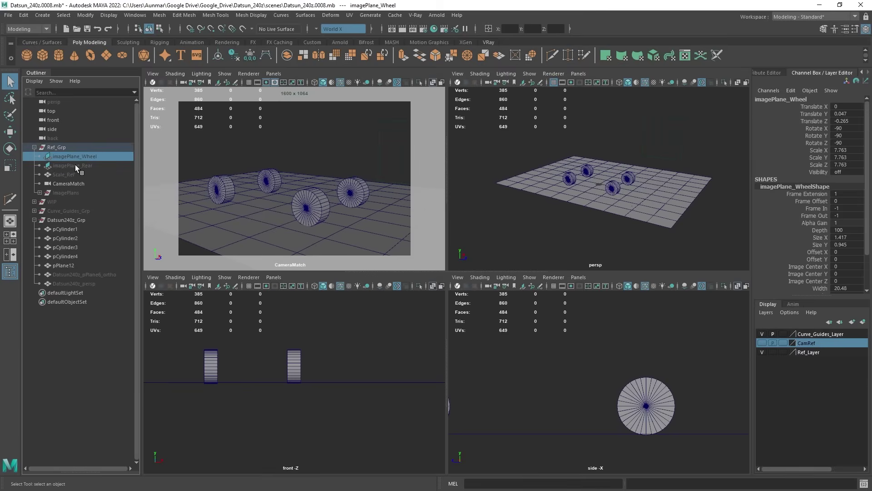
click(72, 193)
key(shift+h)
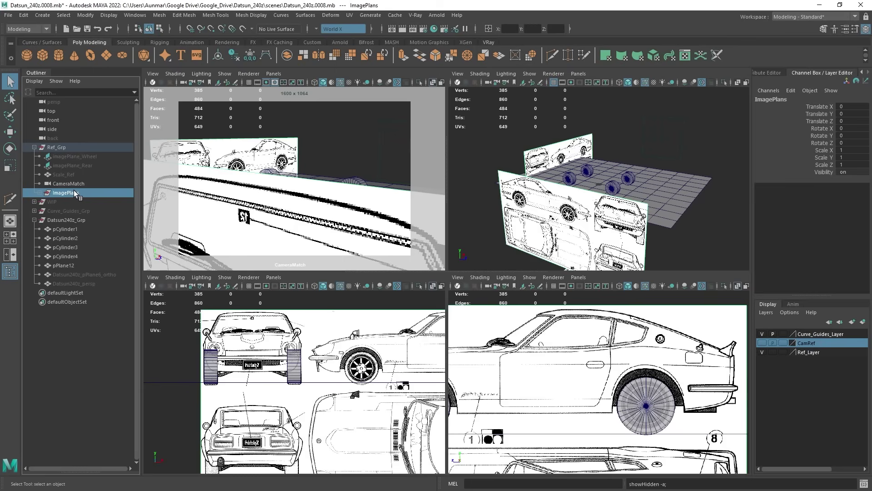
alt+drag(639, 223, 561, 193)
- Hide the whole Datsun240z_Grp, leaving only the blueprint image planes displayed
click(560, 192)
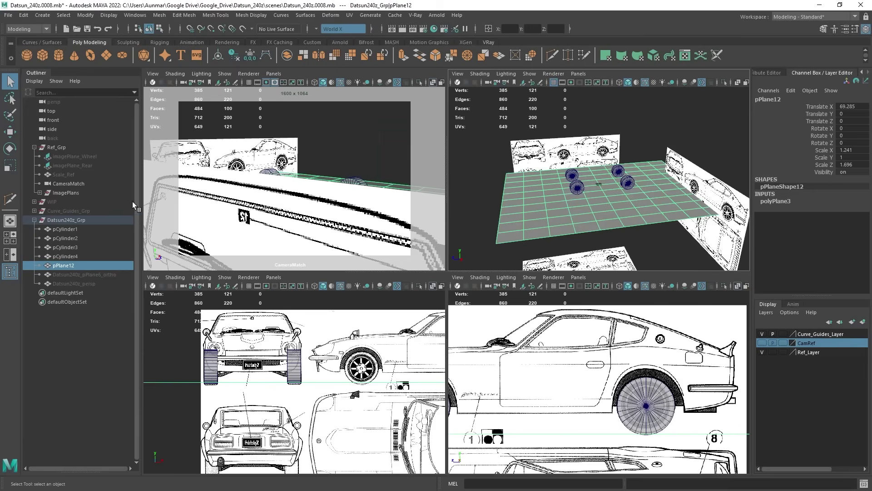
click(73, 220)
key(ctrl+h)
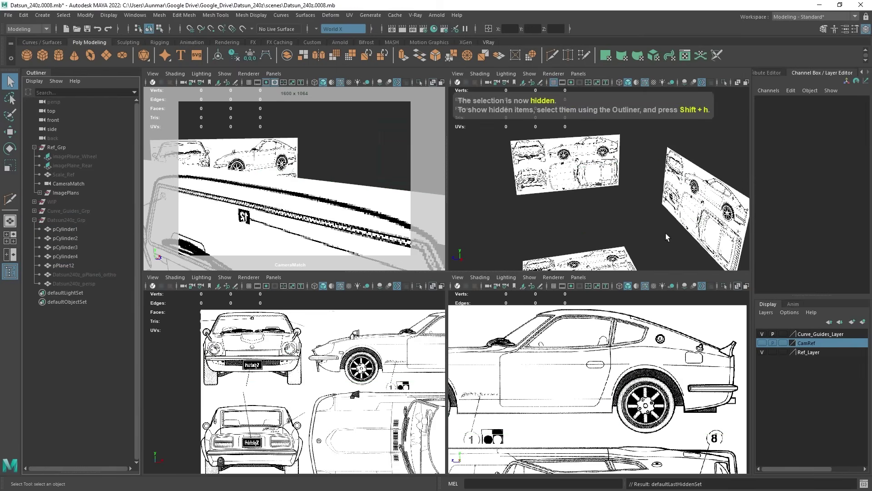
alt+drag(575, 198, 603, 194)
alt+right_drag(603, 194, 599, 189)
alt+middle_drag(599, 189, 601, 178)
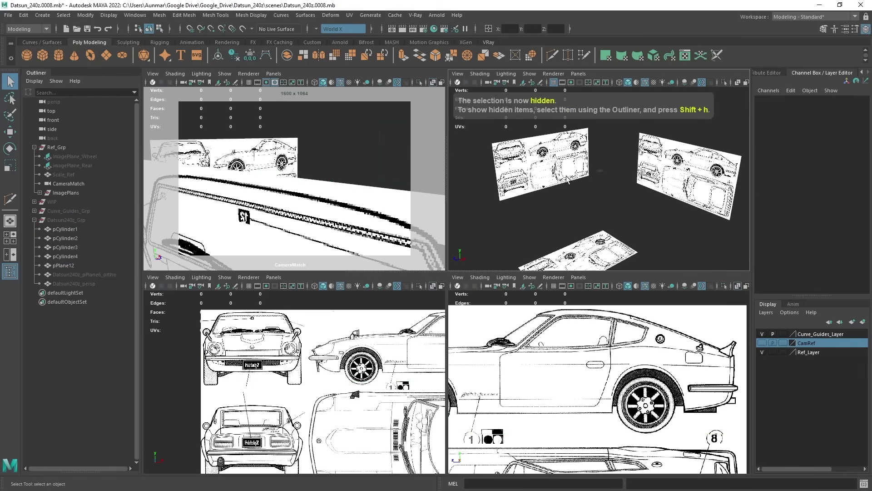
- Replace the CameraMatch view with the orthographic top view and frame the full blueprints in the top and front views
click(274, 74)
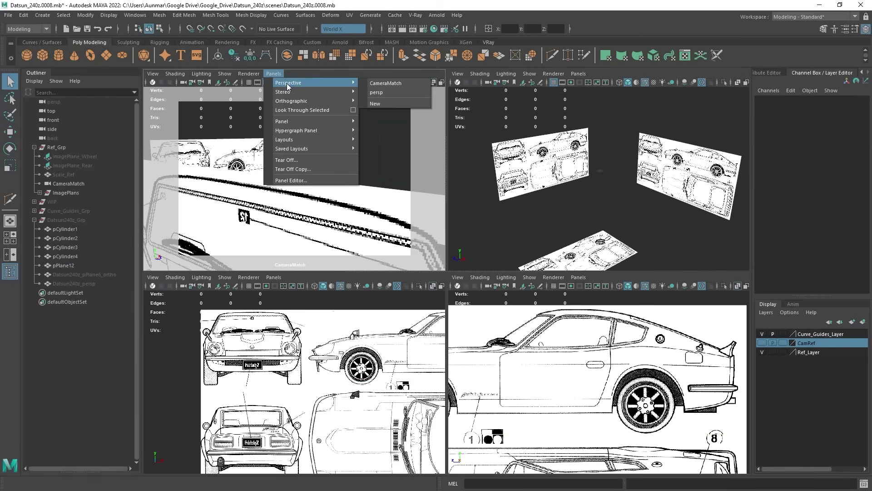
mouse_move(337, 103)
click(393, 130)
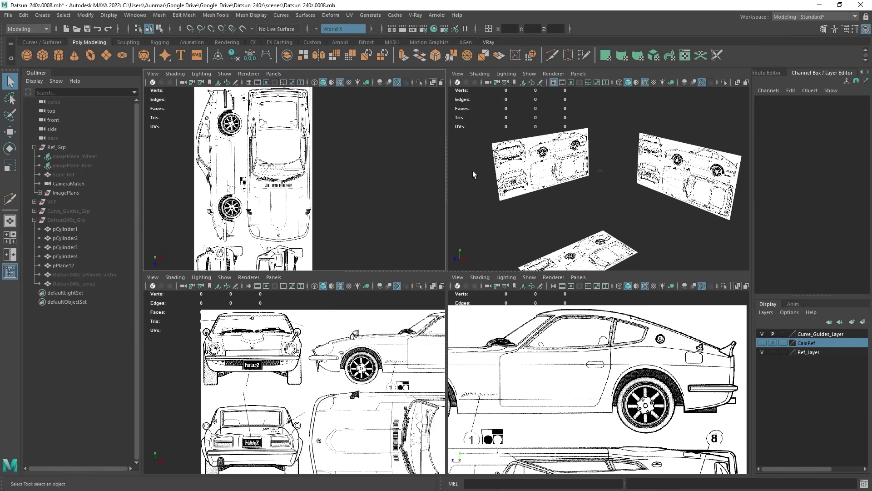
scroll(348, 162, down, 3)
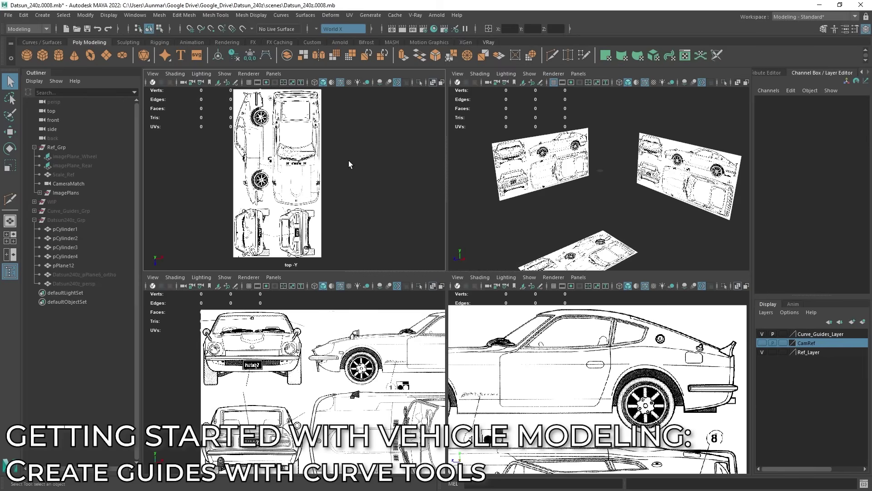
alt+middle_drag(363, 184, 377, 188)
alt+right_drag(376, 189, 352, 177)
alt+middle_drag(348, 390, 325, 383)
scroll(325, 383, down, 3)
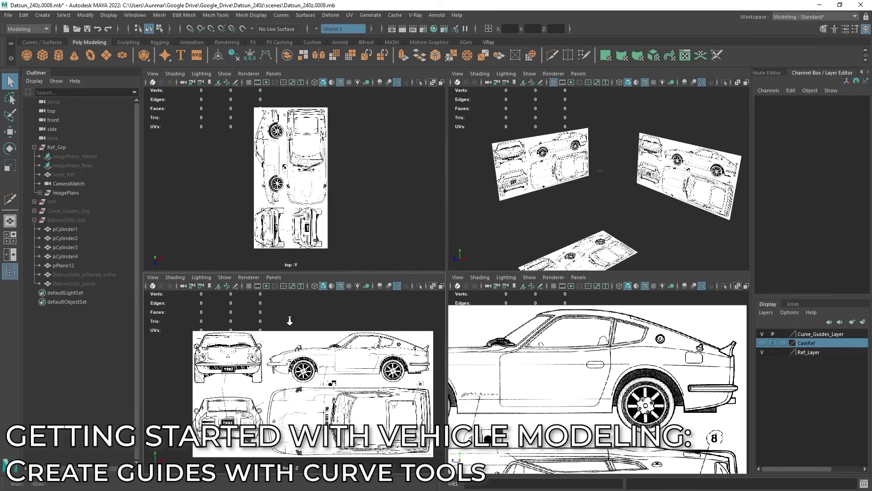
- Activate the CV Curve Tool for drawing guide curves
click(42, 16)
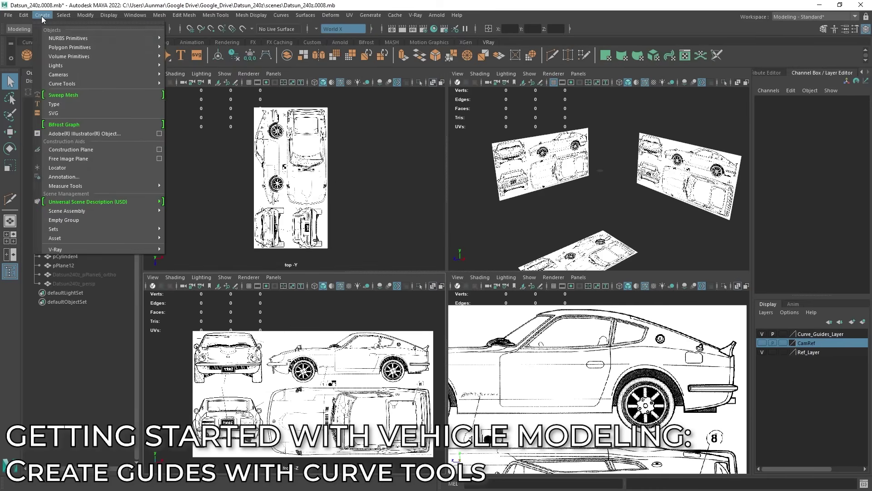
mouse_move(63, 86)
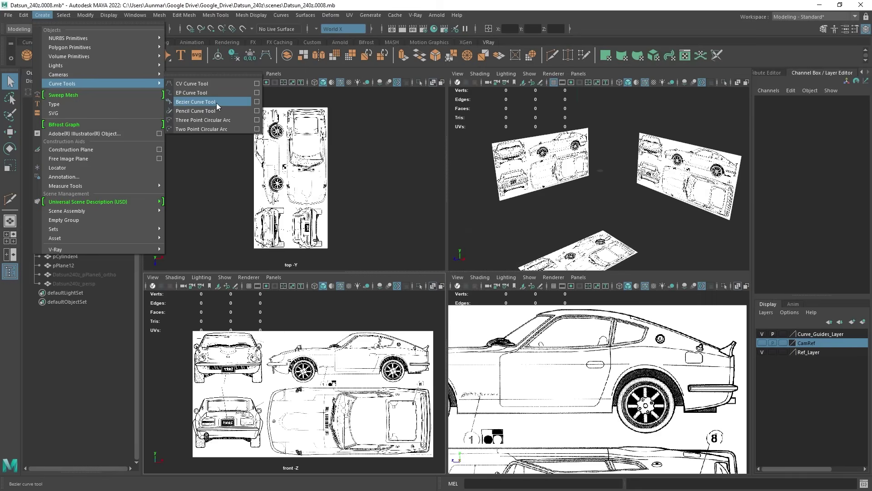
click(189, 83)
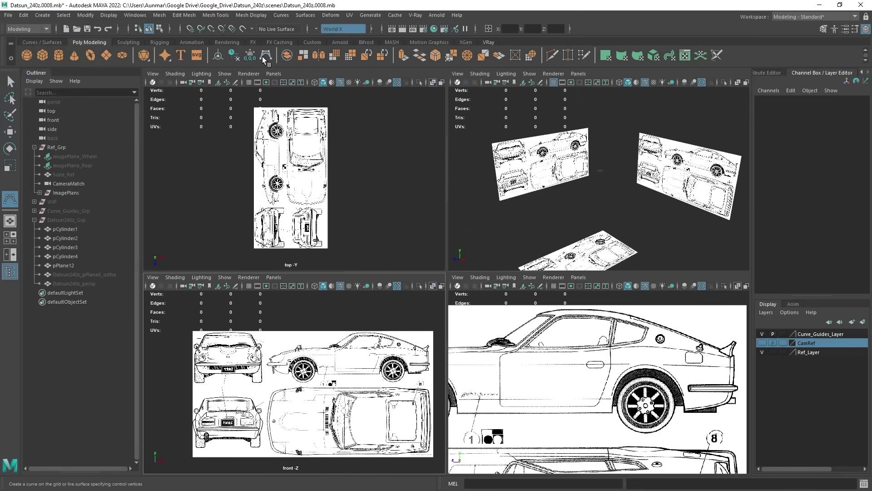
- Add a CV Curve Tool shortcut to the Poly Modeling shelf and delete that duplicate
click(42, 15)
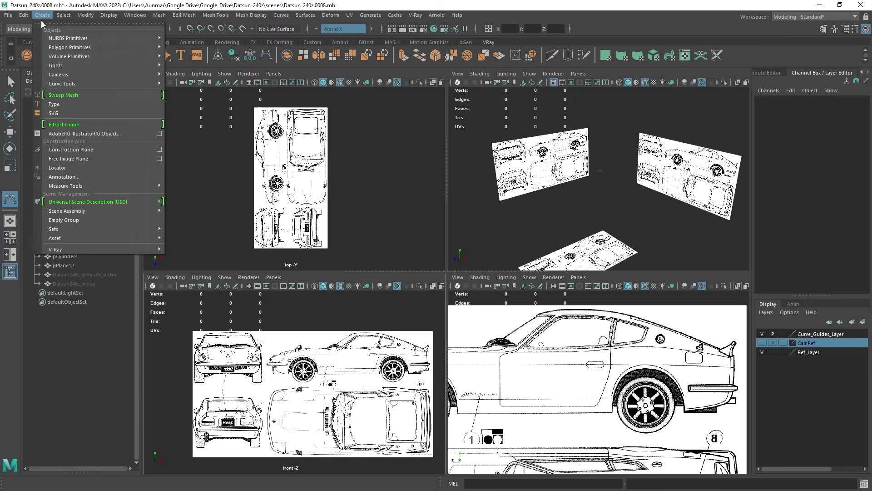
mouse_move(60, 47)
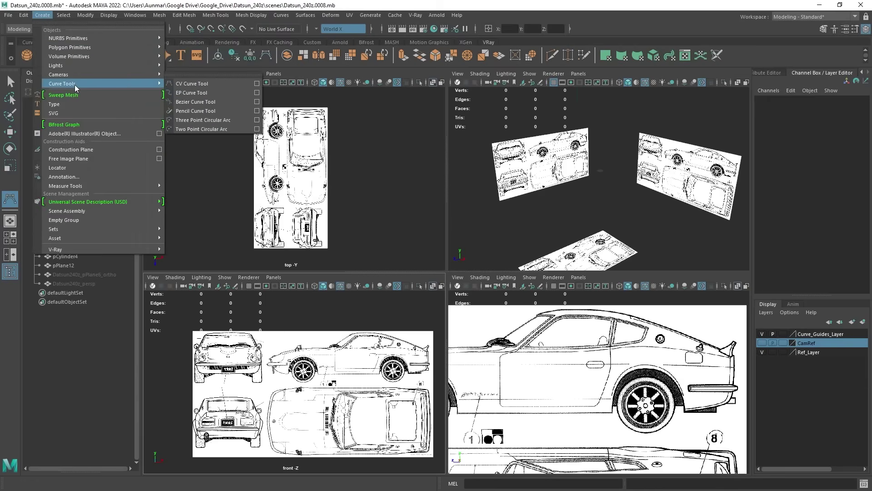
ctrl+shift+click(186, 86)
click(757, 59)
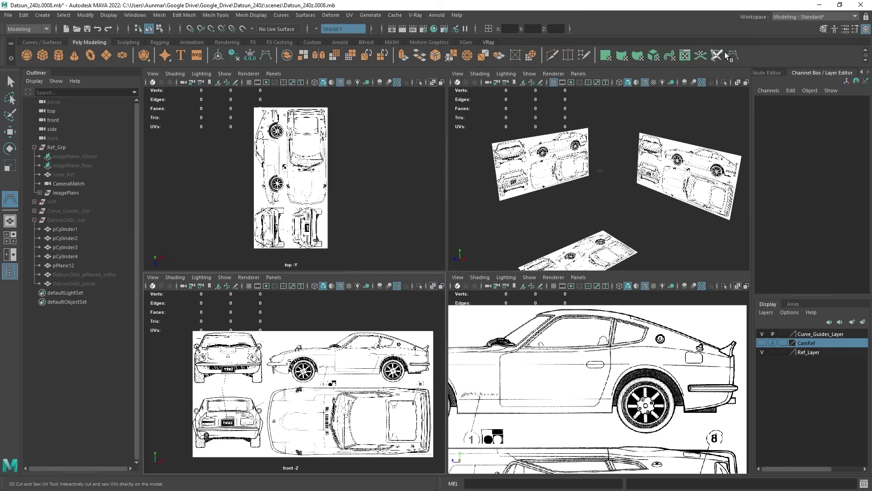
right_click(733, 55)
click(750, 87)
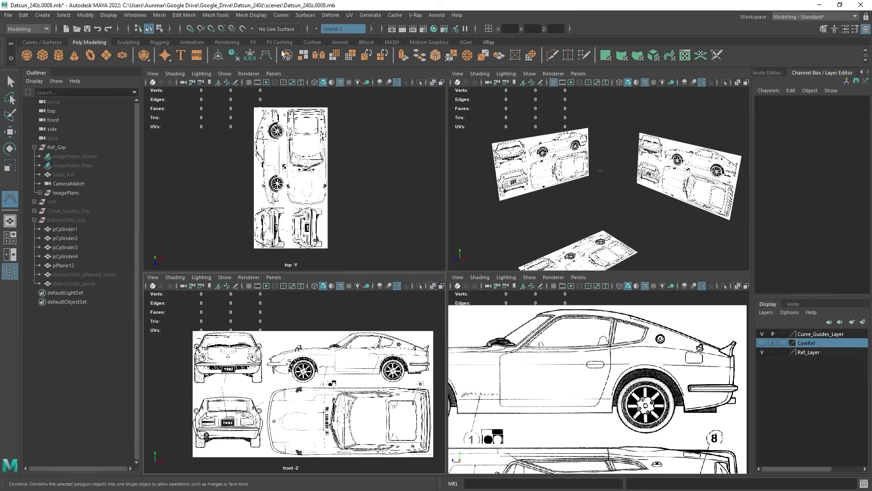
- Start the CV Curve Tool from its existing shelf shortcut and enlarge the top view around the car's bonnet
mouse_move(266, 56)
middle_down()
mouse_move(309, 55)
mouse_move(269, 56)
middle_up()
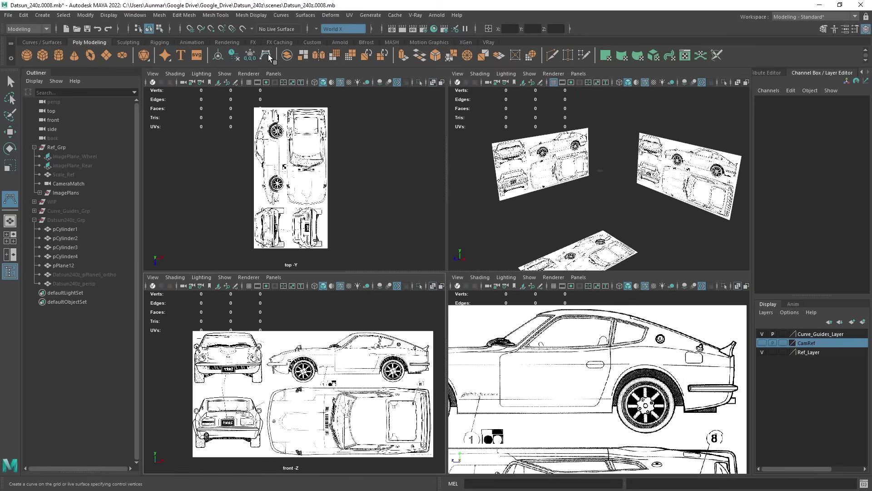
alt+middle_drag(305, 174, 289, 169)
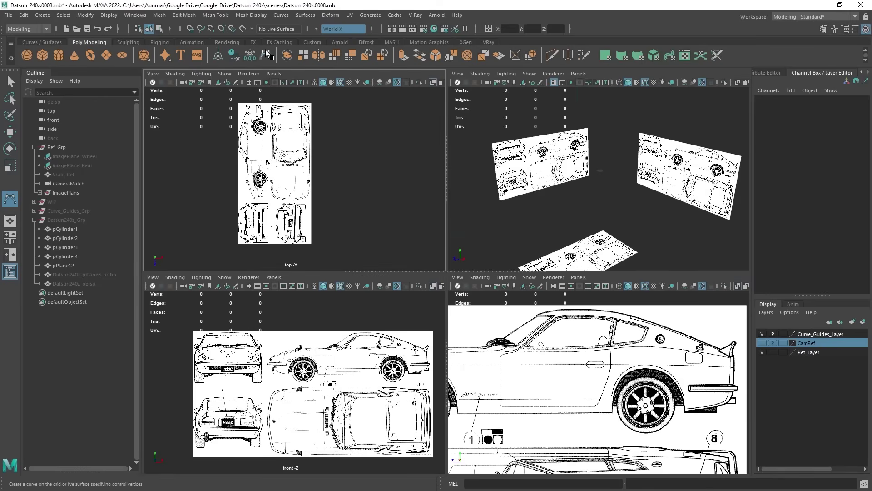
click(267, 55)
scroll(307, 161, up, 2)
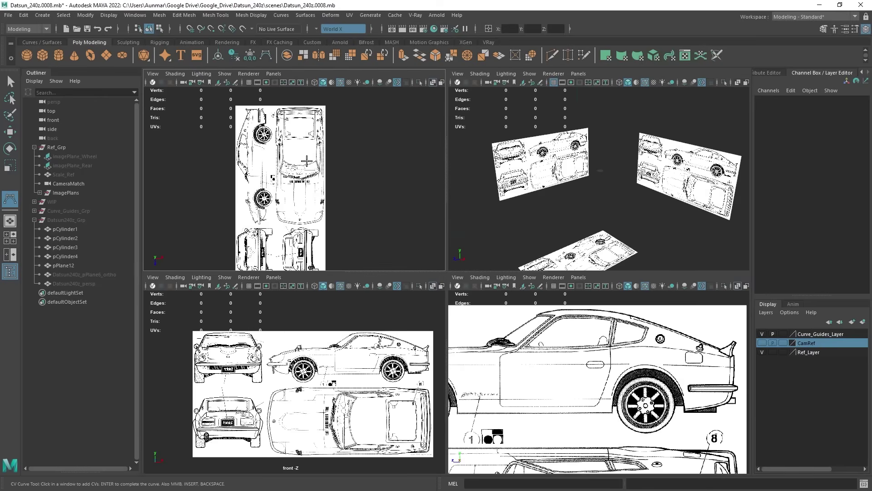
key(space)
scroll(523, 215, up, 3)
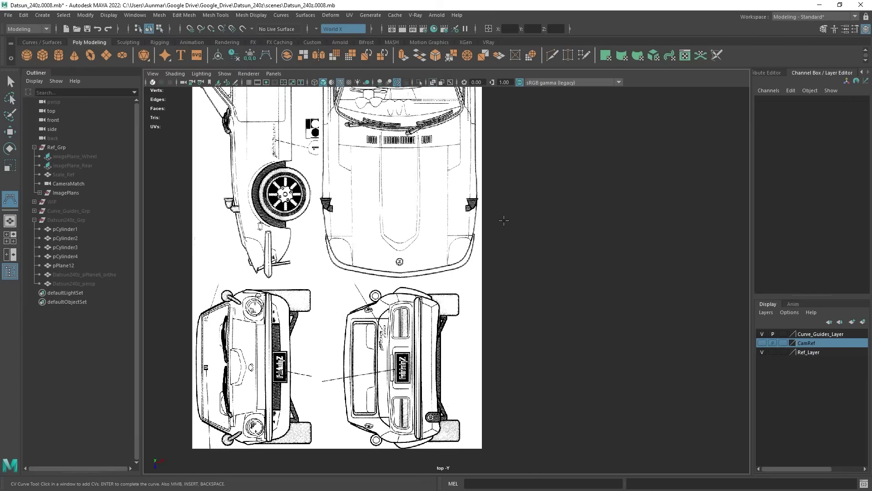
scroll(496, 221, up, 1)
alt+middle_drag(413, 254, 417, 319)
scroll(409, 325, up, 4)
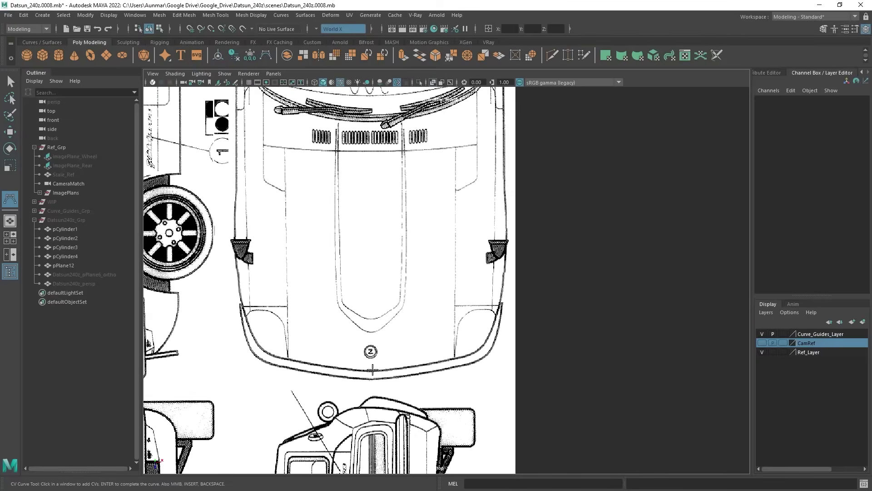
alt+middle_drag(391, 276, 408, 345)
scroll(407, 345, down, 2)
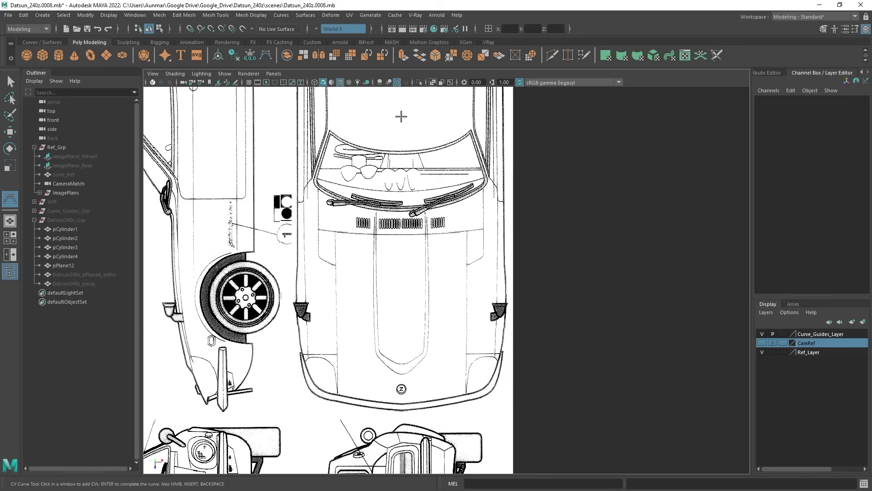
- Show the grid in the top view and return to the four-view layout
click(248, 82)
alt+middle_drag(407, 305, 414, 345)
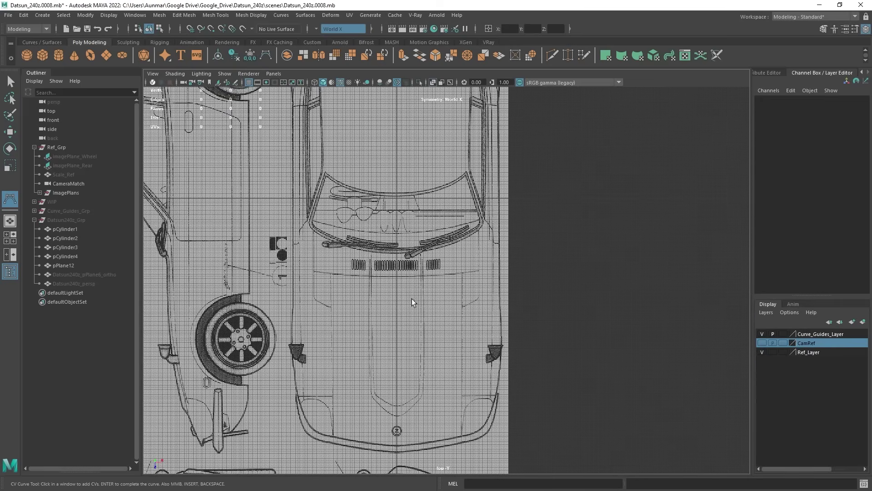
alt+middle_drag(412, 297, 387, 270)
key(space)
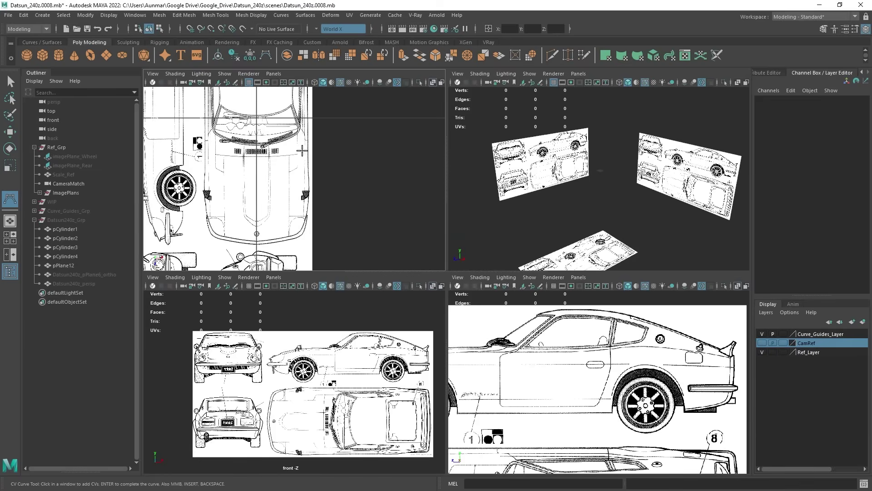
- Enlarge the top view, hide its grid and frame the front of the car
alt+middle_drag(302, 151, 286, 161)
key(space)
alt+middle_drag(252, 109, 293, 100)
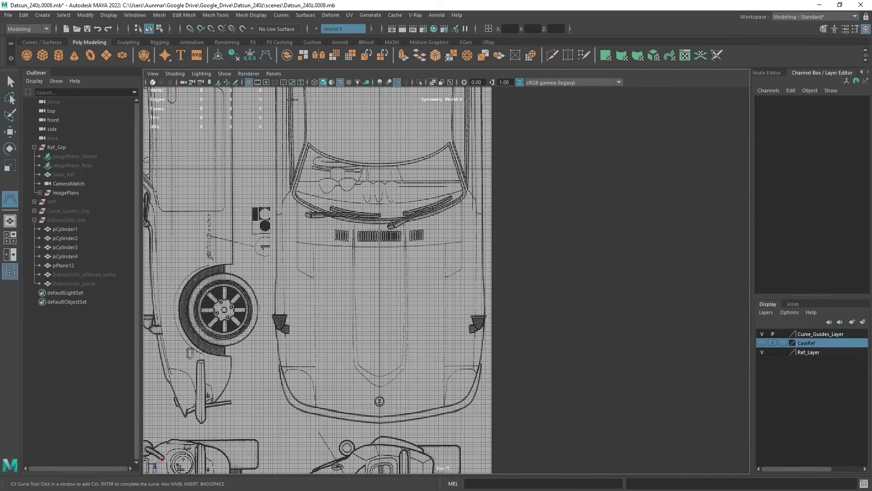
click(249, 83)
alt+right_drag(448, 318, 428, 345)
alt+middle_drag(429, 345, 421, 356)
alt+right_drag(421, 356, 380, 283)
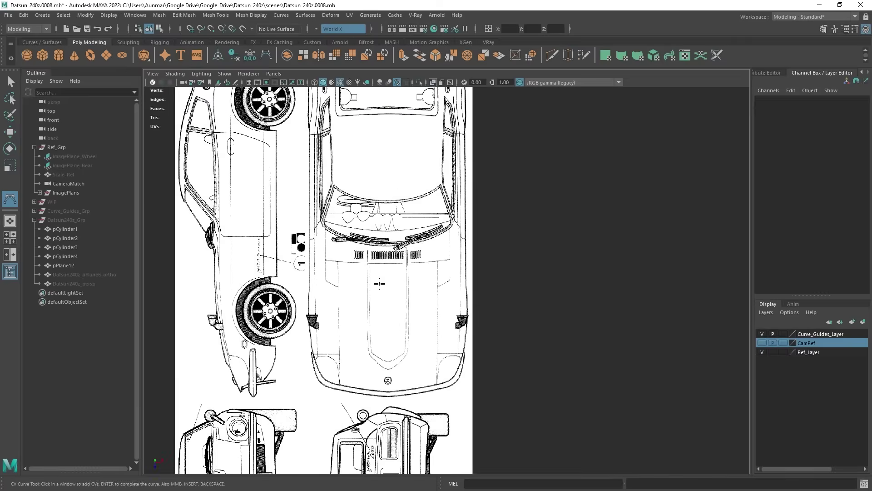
- Start a CV curve at the nose's centreline and trace the bonnet's front edge around one front corner
click(388, 391)
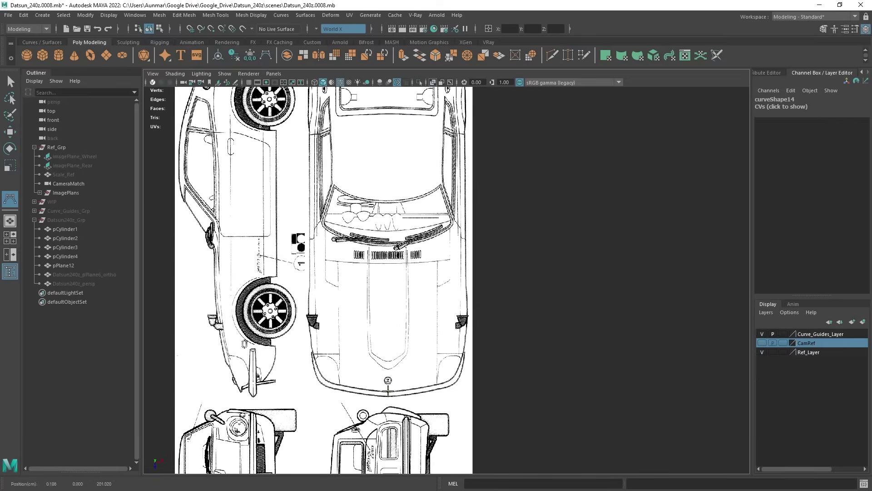
click(413, 389)
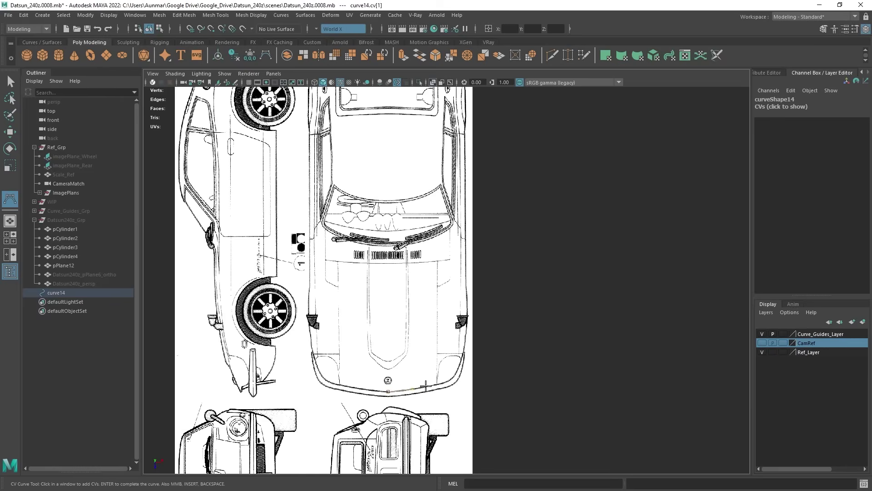
click(446, 381)
click(457, 372)
click(463, 352)
- Continue the CV curve along the car's side outline, from the front wing past the door to the rear wing
alt+middle_drag(439, 333, 431, 351)
alt+right_drag(351, 414, 368, 419)
alt+middle_drag(331, 396, 366, 300)
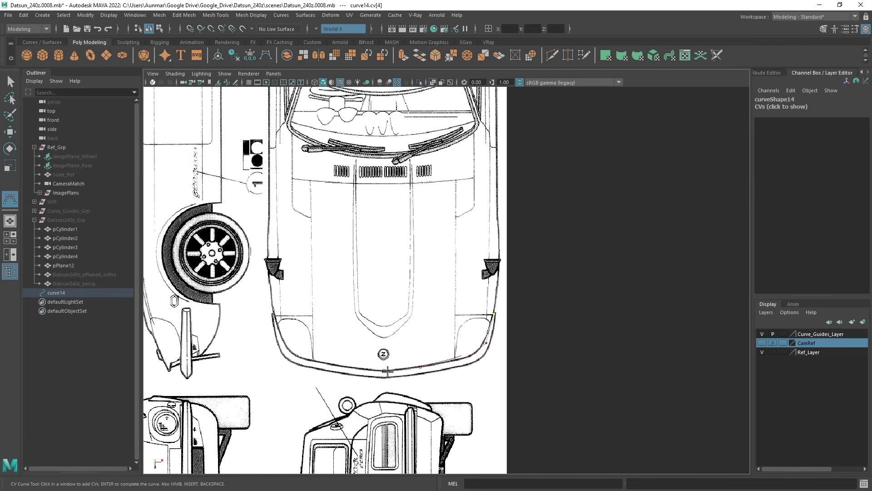
alt+middle_drag(470, 288, 423, 408)
click(439, 334)
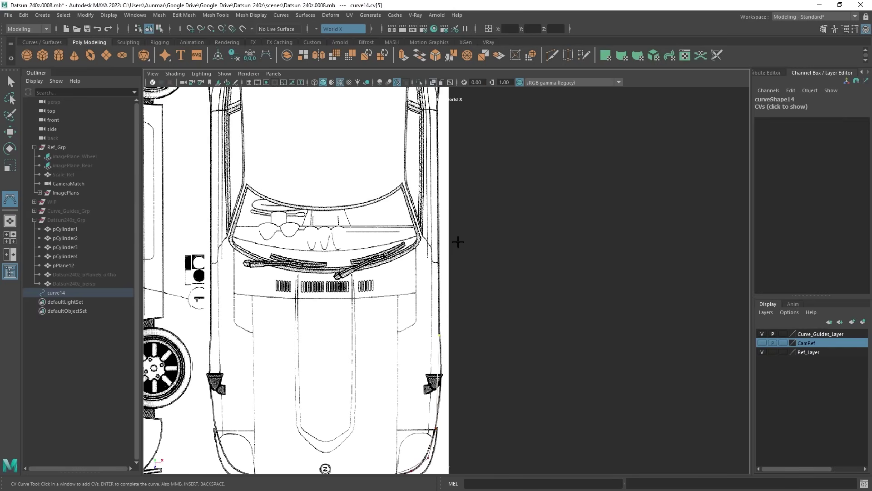
alt+middle_drag(439, 263, 434, 337)
click(434, 336)
alt+middle_drag(422, 194, 411, 271)
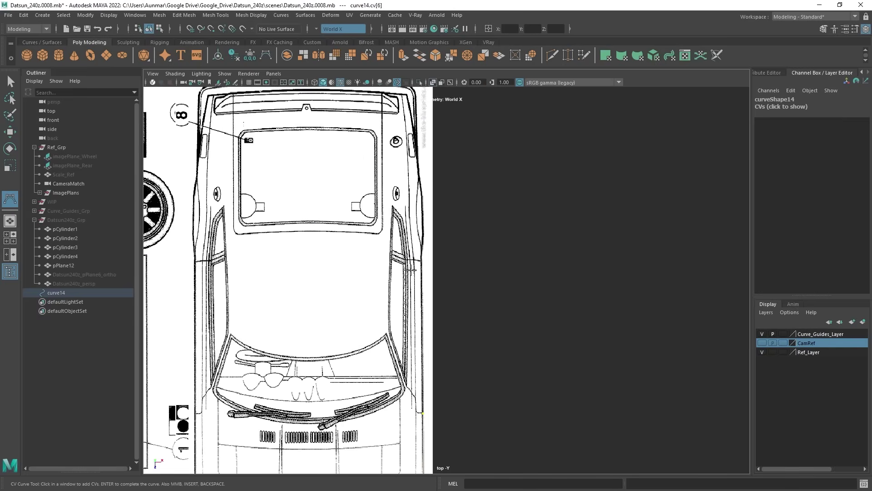
click(421, 260)
click(416, 212)
click(419, 182)
- Continue the CV curve along the tapering rear quarter and around the sharp inner rear corner
alt+middle_drag(432, 142, 434, 255)
scroll(434, 256, up, 1)
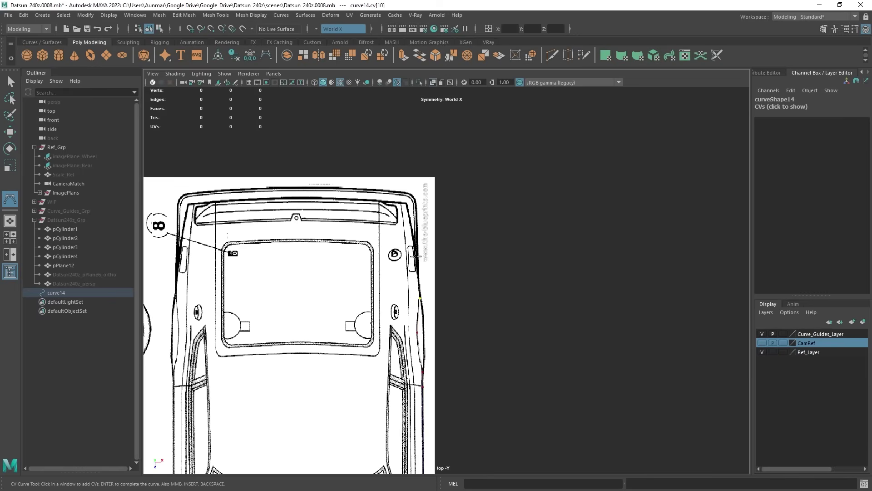
click(415, 254)
scroll(411, 208, up, 4)
alt+middle_drag(370, 185, 481, 369)
scroll(466, 298, up, 4)
alt+middle_drag(478, 326, 436, 226)
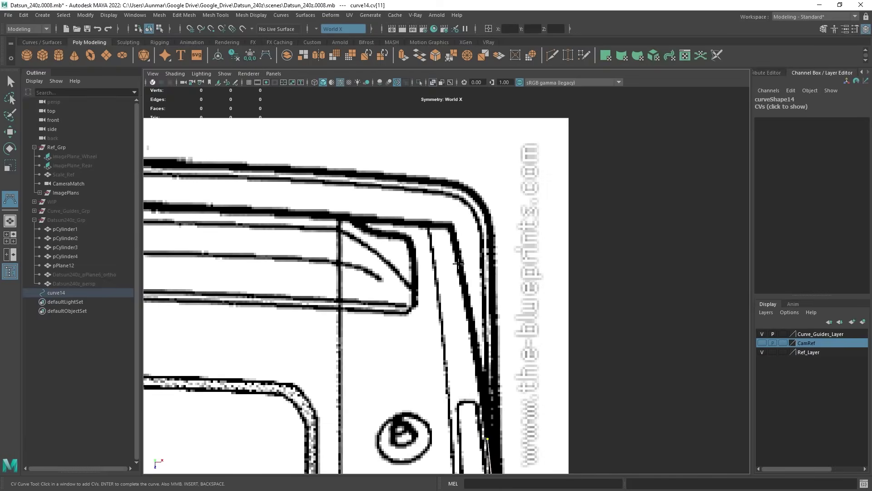
click(459, 263)
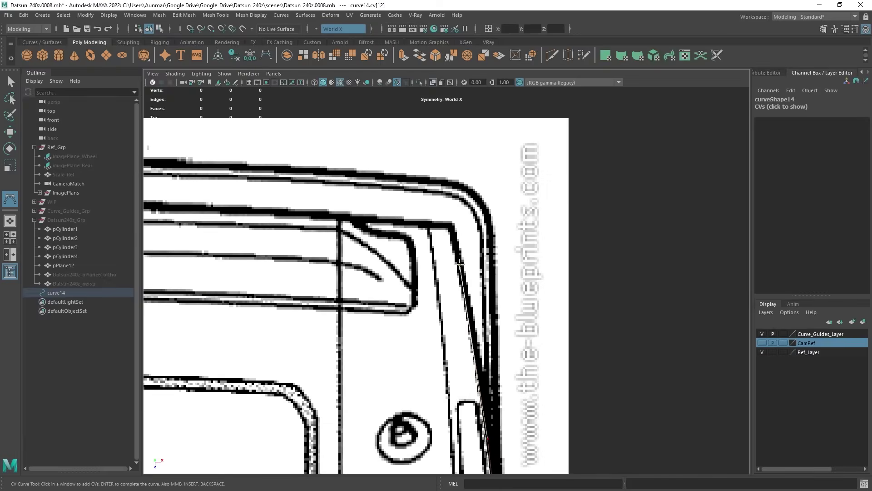
click(450, 225)
click(412, 223)
- Extend the CV curve along the tail's inner edge to the car's centreline and complete it
alt+middle_drag(323, 255, 522, 272)
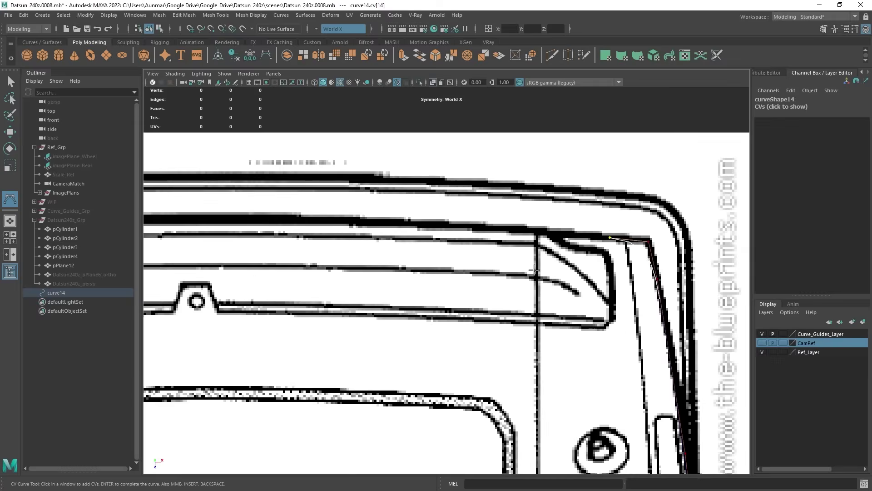
scroll(529, 270, down, 1)
click(523, 236)
scroll(461, 258, down, 3)
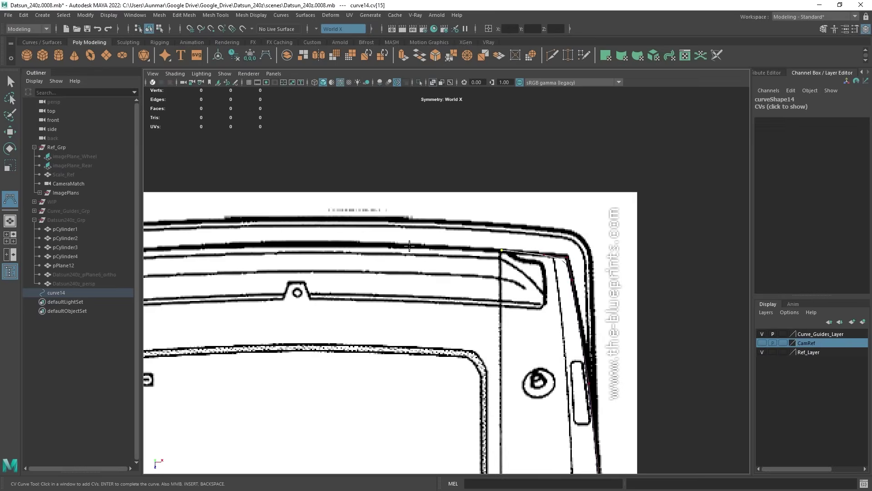
click(360, 244)
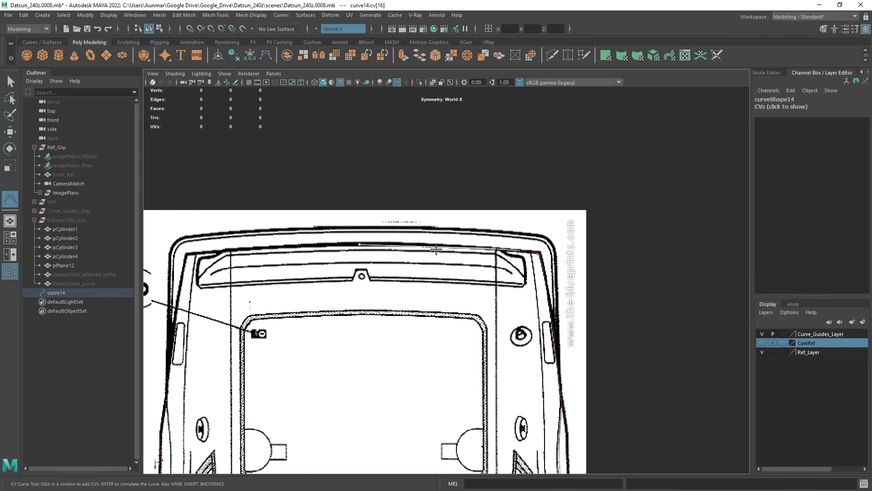
key(Return)
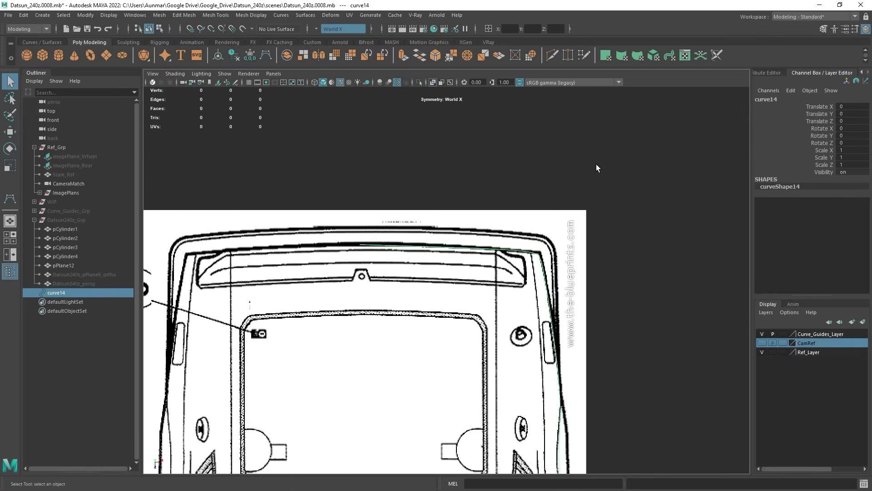
- Enlarge the side view around the car and activate the Move Tool on the new curve
scroll(595, 167, down, 3)
key(q)
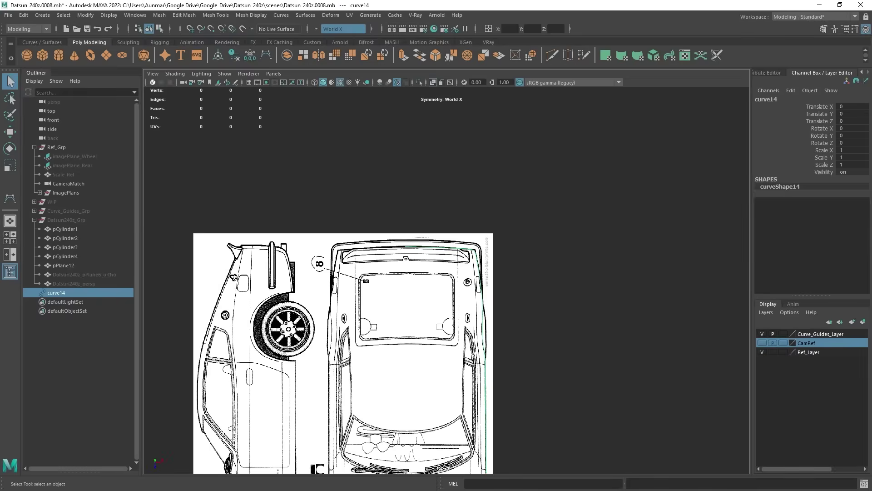
scroll(541, 315, down, 3)
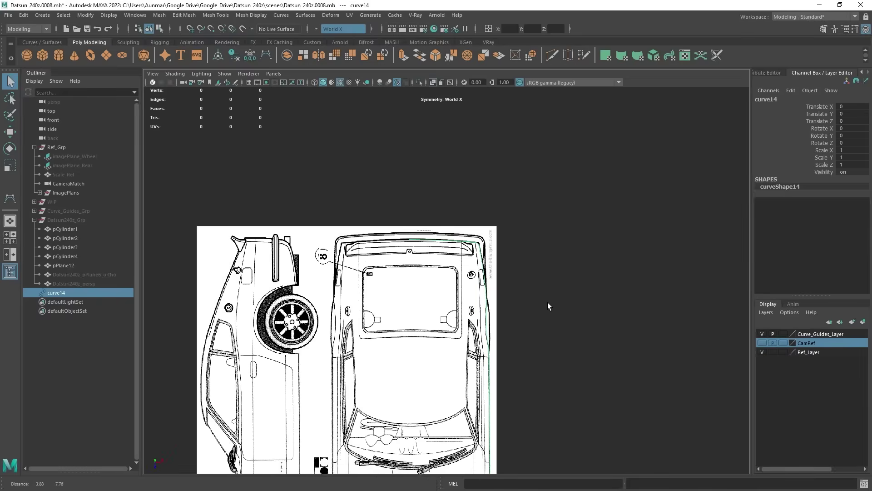
key(space)
alt+drag(646, 195, 534, 203)
alt+middle_drag(557, 409, 577, 402)
alt+middle_drag(345, 209, 336, 174)
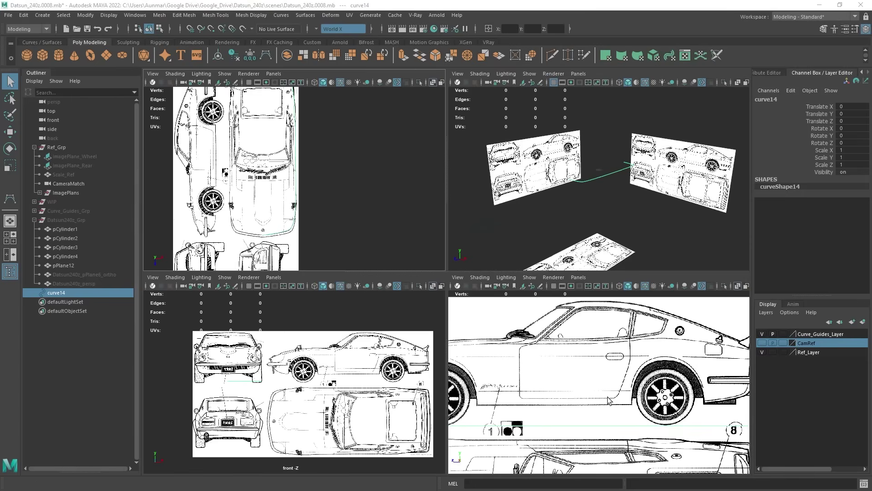
alt+middle_drag(719, 392, 740, 359)
key(space)
alt+right_drag(739, 359, 554, 321)
key(w)
alt+middle_drag(430, 241, 477, 240)
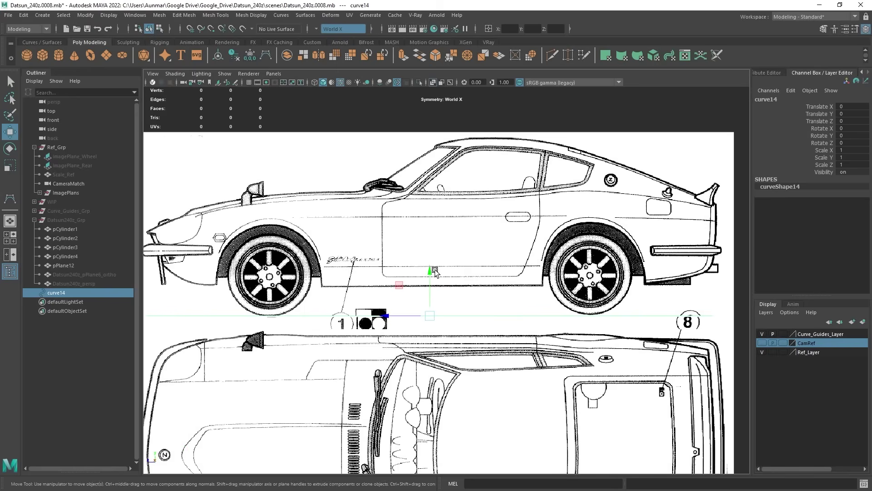
scroll(437, 276, down, 3)
- Hide the grid in the perspective view and inspect the curve's placement against the blueprint planes
key(space)
alt+middle_drag(329, 175, 323, 175)
alt+click(360, 175)
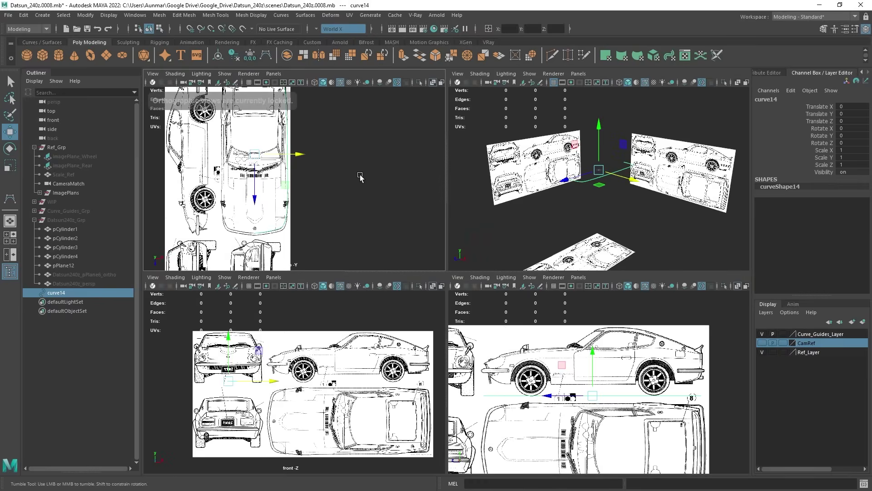
click(555, 84)
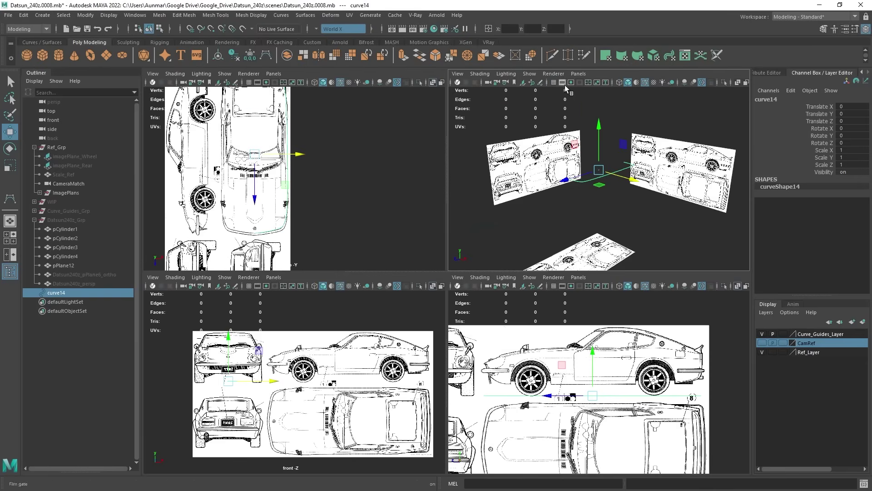
alt+drag(629, 193, 635, 184)
key(space)
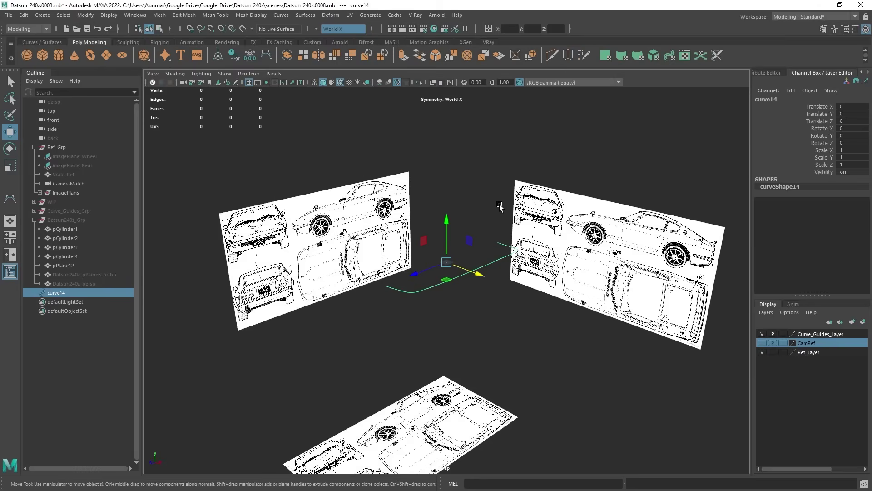
scroll(481, 213, up, 5)
alt+drag(457, 226, 513, 296)
scroll(514, 297, down, 4)
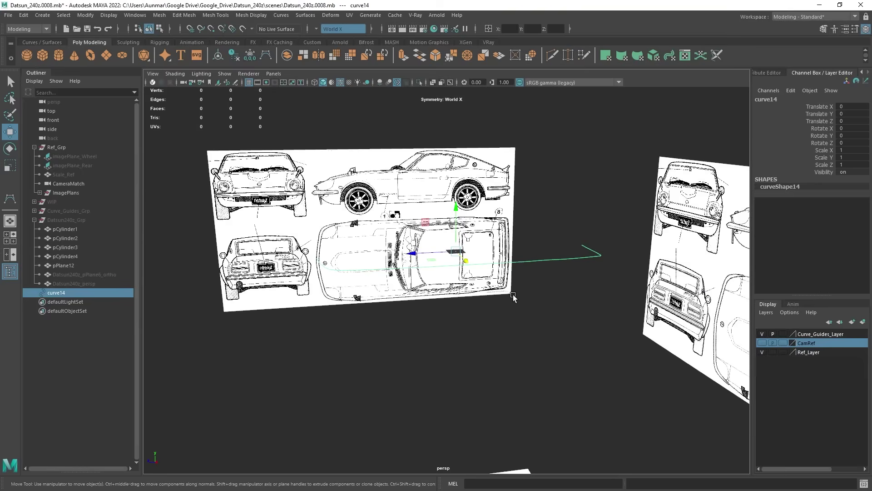
- Raise the curve in the side view to a Translate Y of 70.534, along the car's body side
key(space)
key(space)
drag(433, 278, 473, 207)
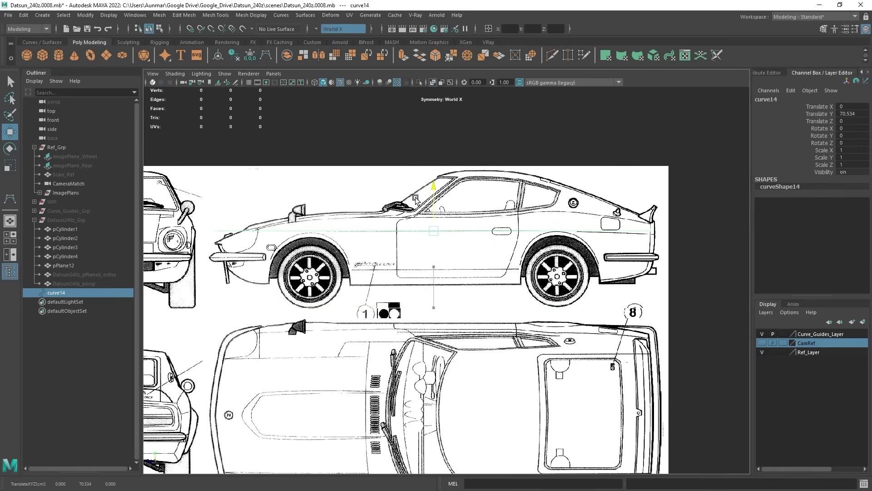
scroll(473, 207, up, 2)
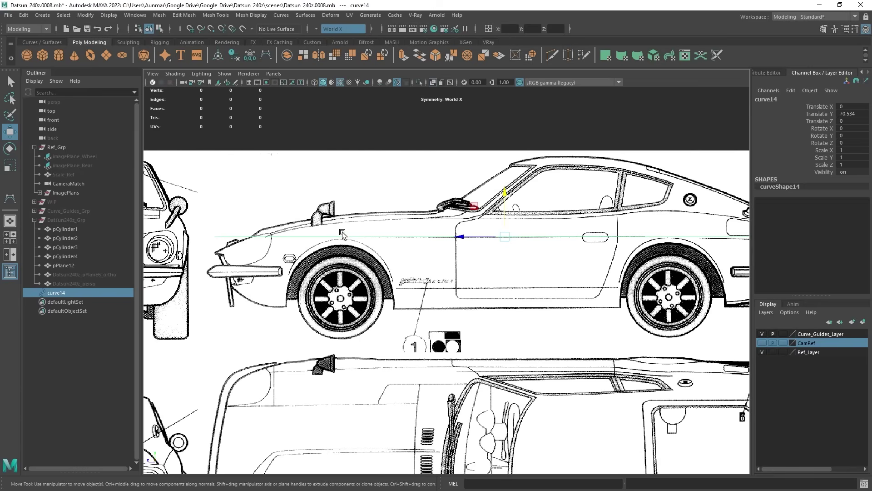
alt+middle_drag(740, 250, 602, 265)
alt+middle_drag(440, 285, 443, 285)
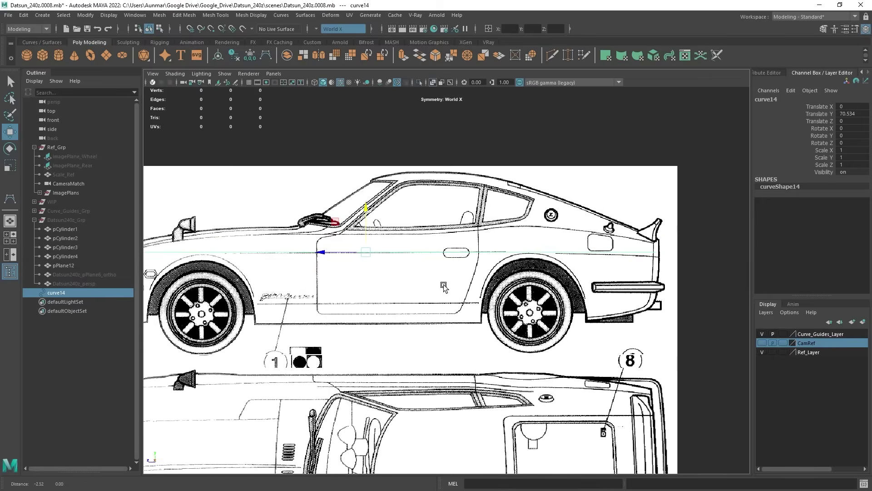
- Switch the raised curve to Control Vertex editing
right_click(675, 132)
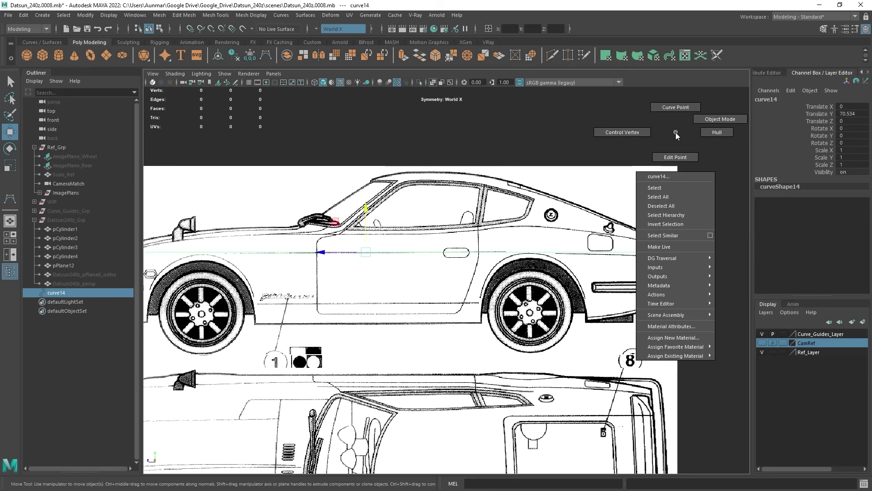
click(676, 108)
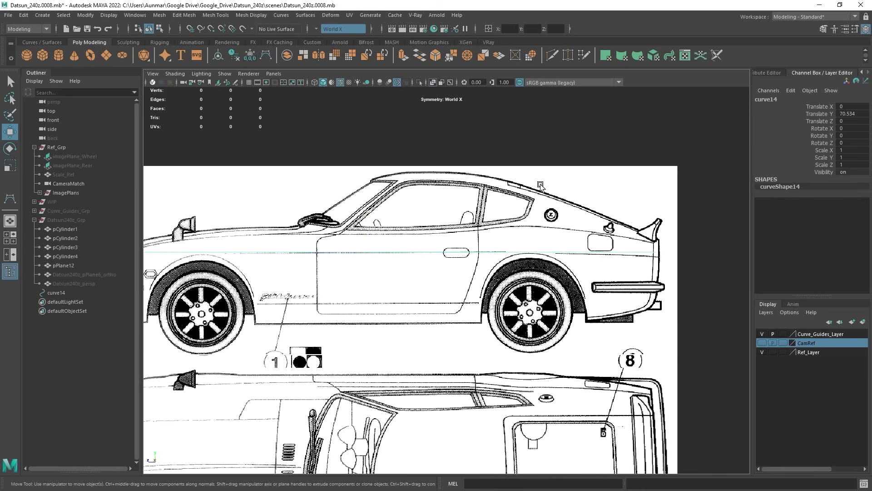
alt+middle_drag(283, 227, 436, 236)
right_click(405, 149)
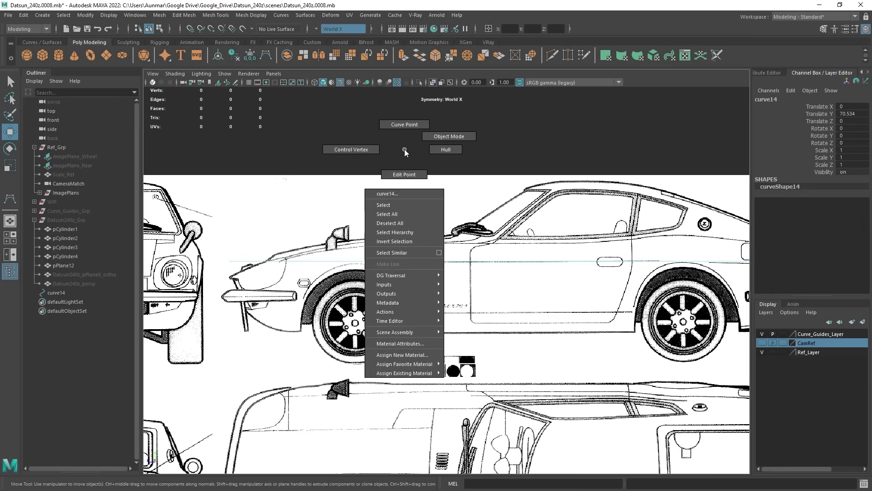
click(344, 150)
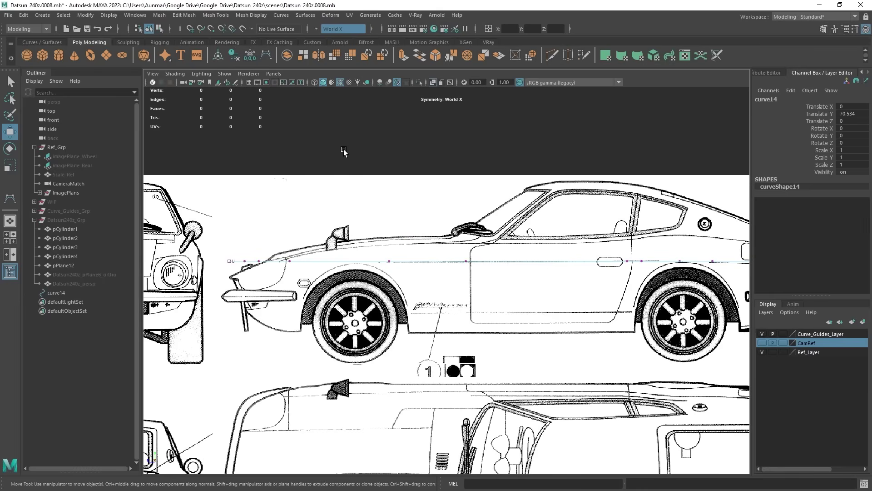
right_click(410, 142)
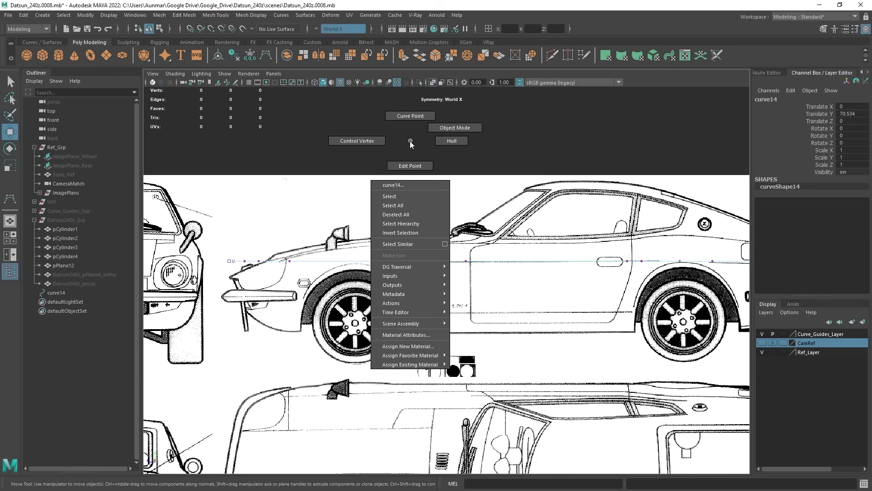
click(359, 141)
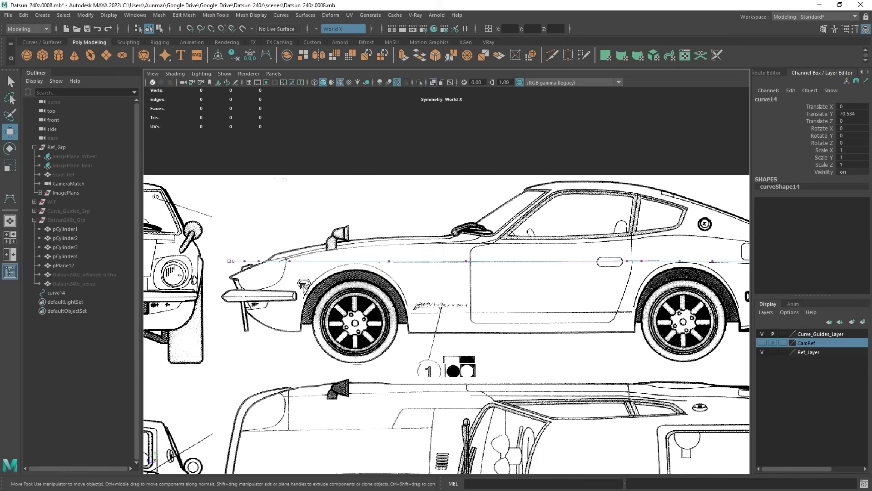
- Lower the curve's front control vertices in the side view so its end follows the slope down to the nose tip
drag(310, 290, 218, 241)
alt+middle_drag(277, 297, 368, 288)
scroll(368, 289, up, 2)
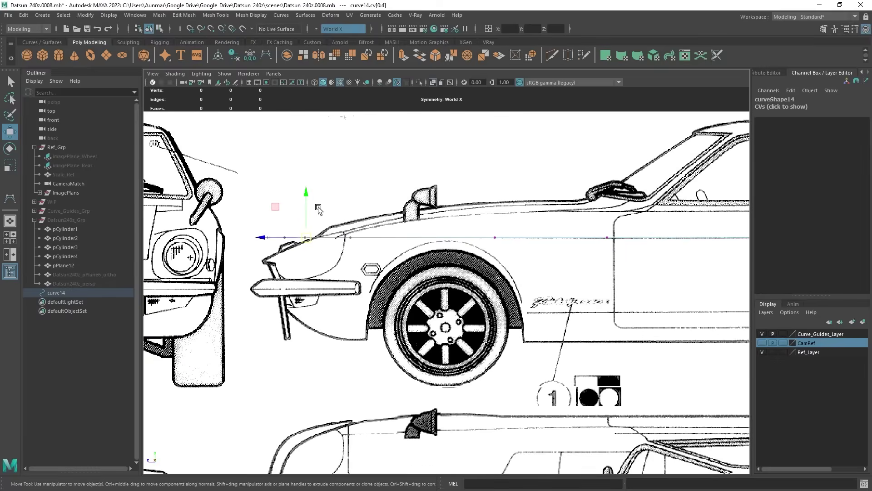
drag(307, 195, 307, 204)
drag(227, 223, 318, 275)
drag(283, 210, 274, 229)
click(304, 258)
scroll(294, 244, up, 2)
drag(262, 278, 249, 238)
drag(290, 272, 274, 231)
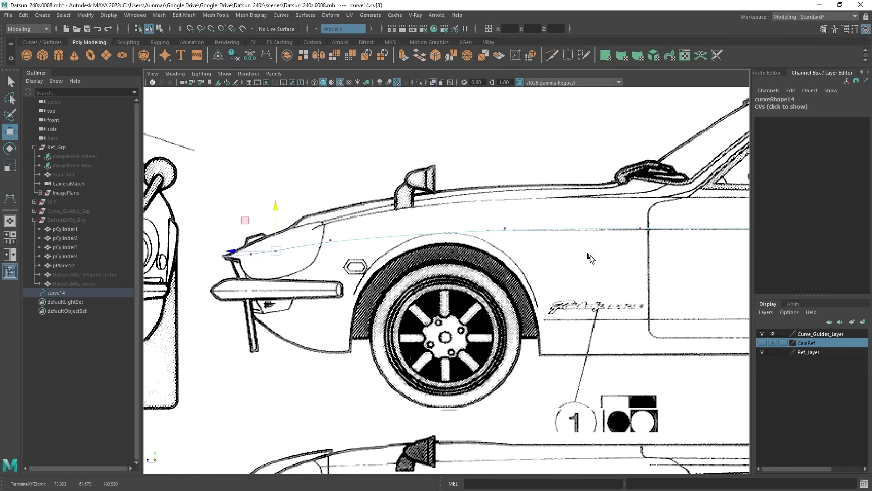
- Lower the body-side curve's rear control vertices behind the rear wheel in the side view toward the blueprint's crease line
alt+middle_drag(572, 255, 427, 264)
alt+middle_drag(682, 251, 260, 235)
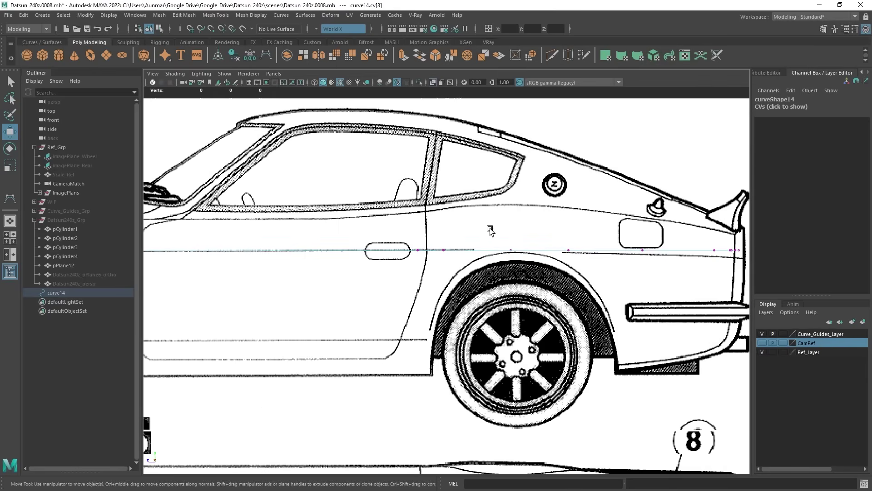
alt+middle_drag(693, 250, 553, 240)
drag(675, 275, 480, 194)
scroll(412, 225, up, 2)
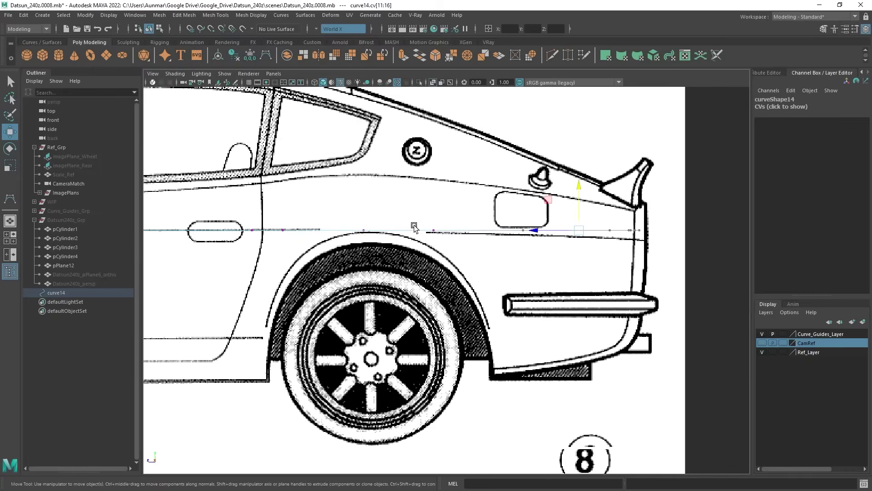
drag(575, 191, 576, 194)
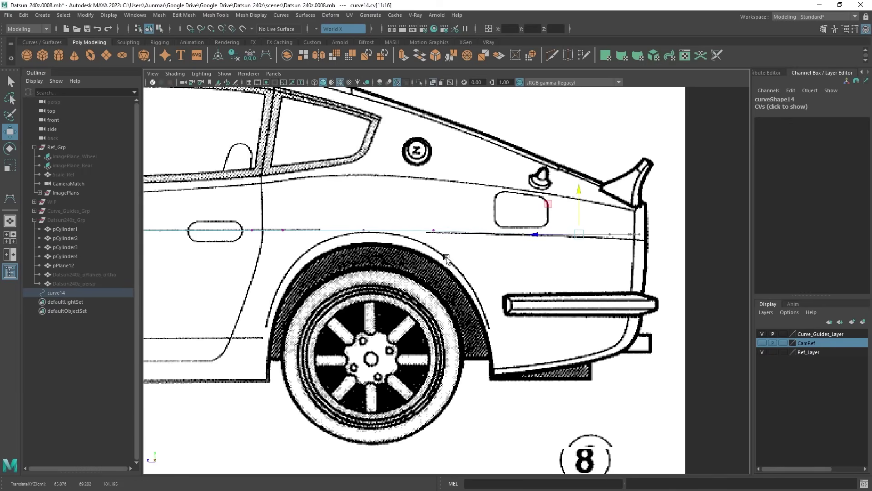
- Lower the curve's last few control vertices slightly more so its end slopes down along the crease to the tail
drag(686, 258, 624, 201)
alt+middle_drag(448, 236, 636, 236)
alt+right_drag(636, 236, 425, 277)
alt+middle_drag(425, 277, 497, 260)
- Check the full body-side curve against the blueprint in the side and perspective views, leaving the curve deselected
key(q)
alt+middle_drag(399, 286, 405, 272)
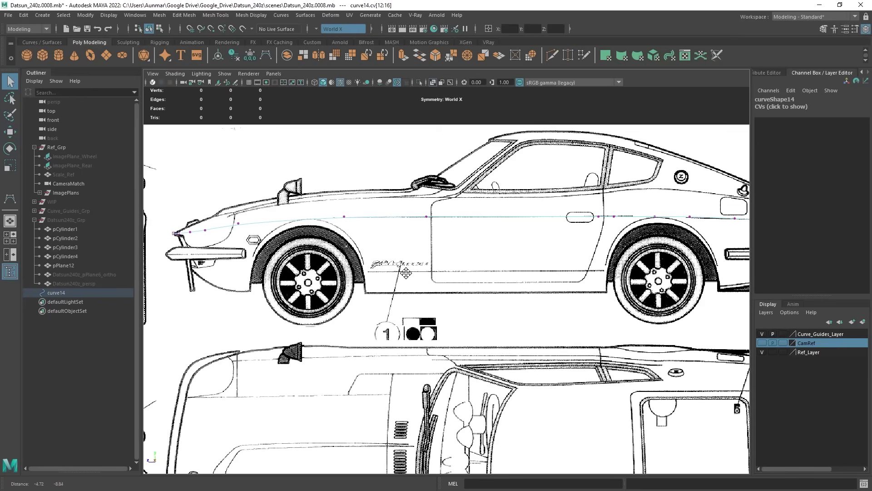
scroll(486, 275, down, 3)
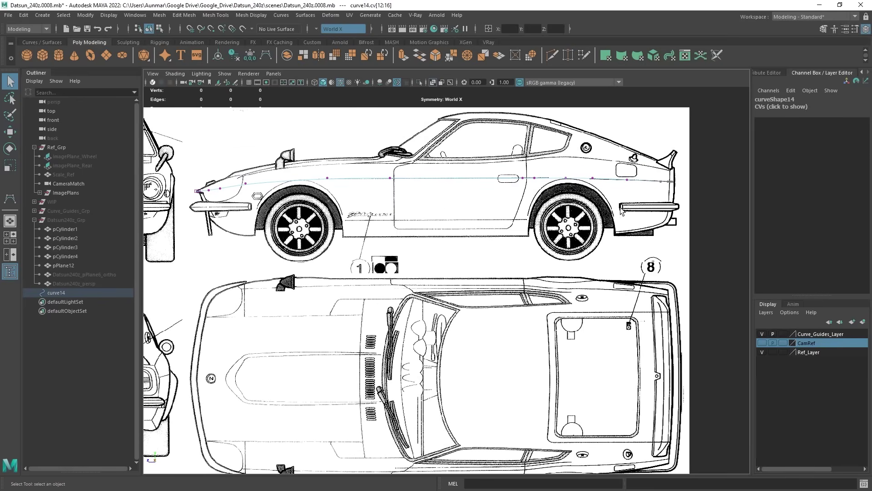
alt+middle_drag(515, 280, 512, 274)
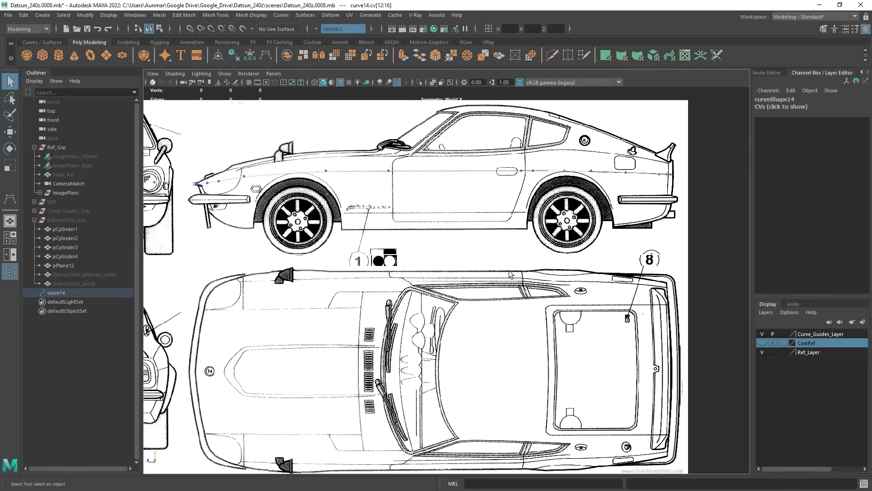
key(space)
key(space)
alt+drag(396, 240, 400, 264)
right_drag(457, 192, 530, 162)
alt+drag(516, 212, 509, 274)
click(579, 269)
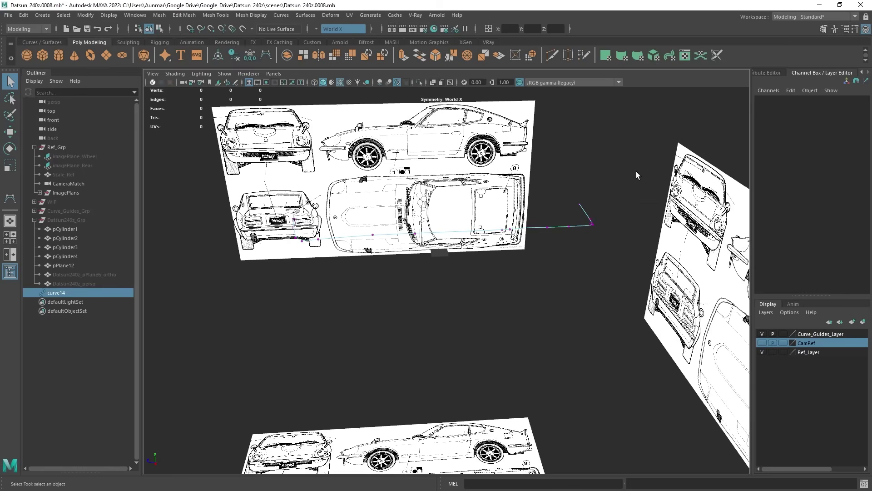
- Begin a new CV curve in the side view, placing its first points from the windshield base up the front pillar
click(266, 55)
key(space)
key(space)
alt+middle_drag(598, 254, 501, 246)
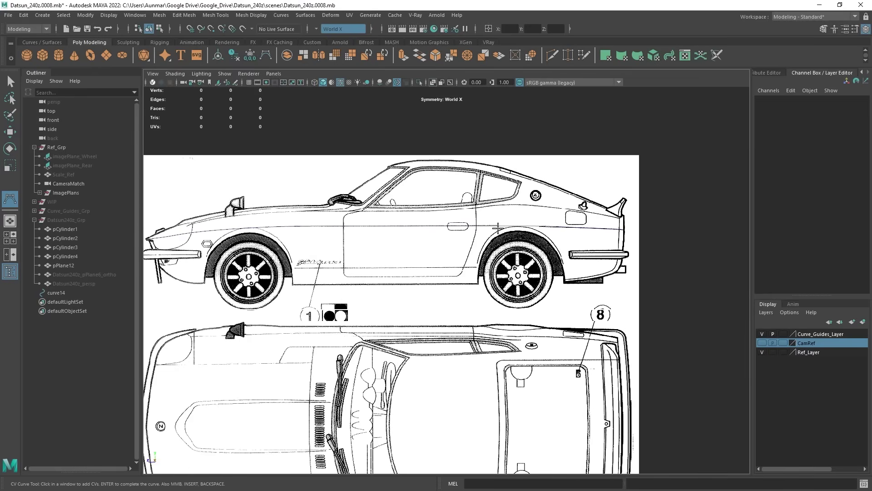
scroll(512, 212, up, 4)
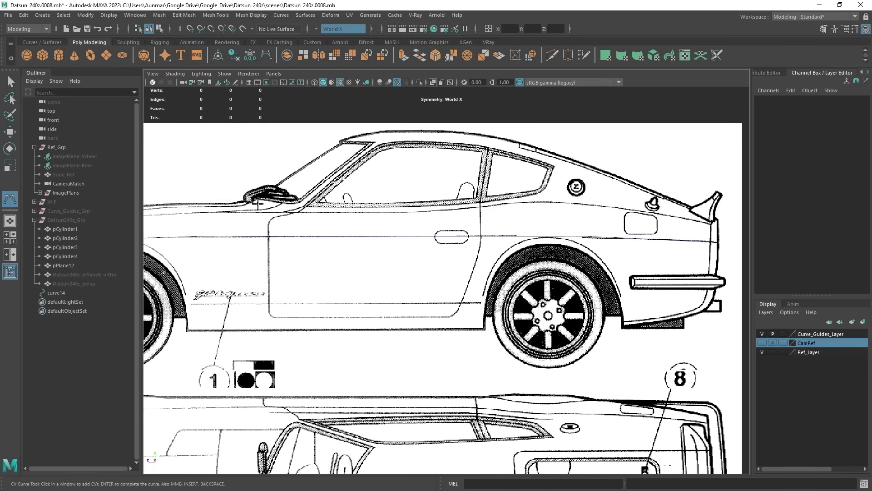
alt+middle_drag(450, 229, 512, 251)
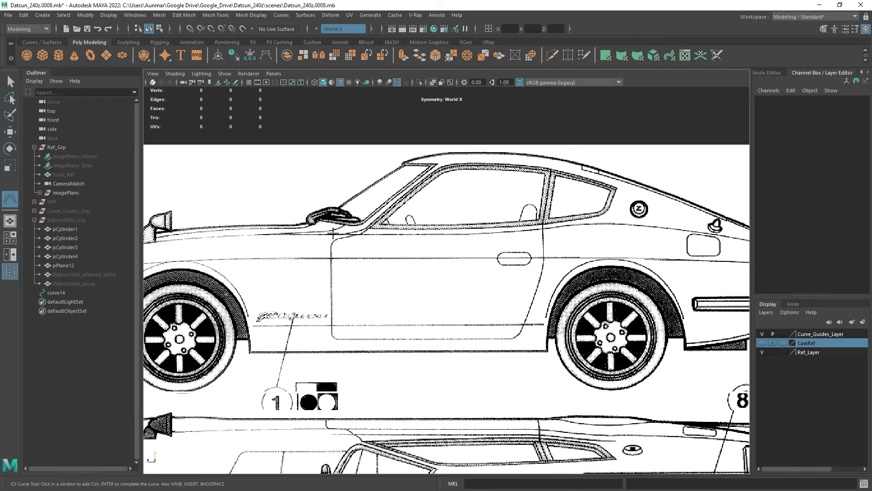
click(356, 230)
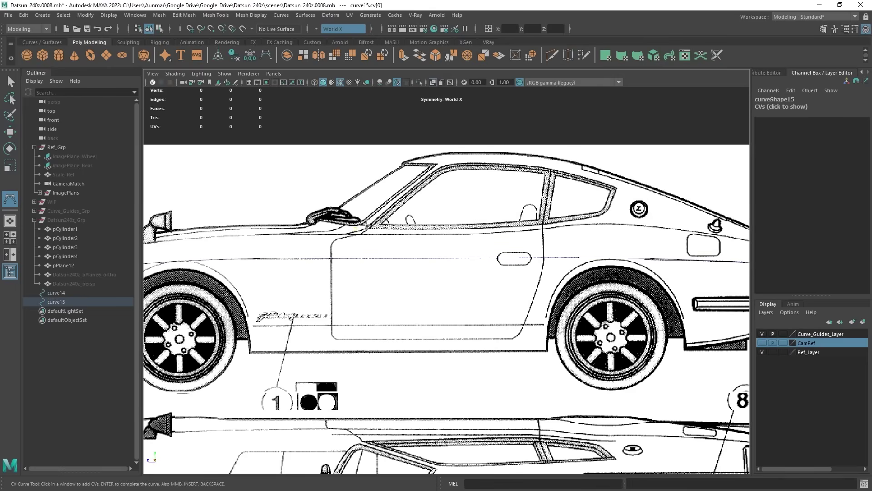
click(366, 224)
scroll(366, 225, up, 5)
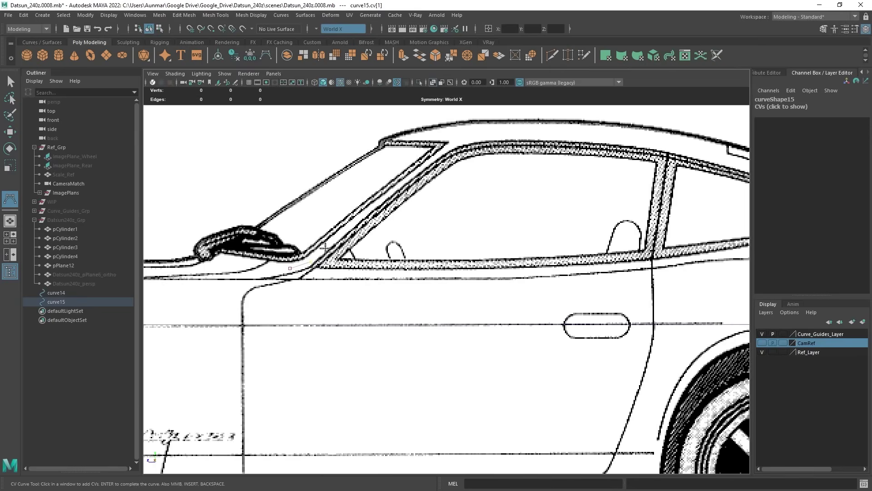
click(371, 207)
alt+middle_drag(396, 186, 383, 253)
- Continue the CV curve along the roof edge above the side windows to the rear tip of the quarter window
click(441, 208)
alt+middle_drag(498, 223, 447, 235)
click(407, 214)
click(431, 213)
alt+middle_drag(534, 217, 405, 217)
click(481, 223)
alt+middle_drag(609, 254, 473, 234)
click(470, 243)
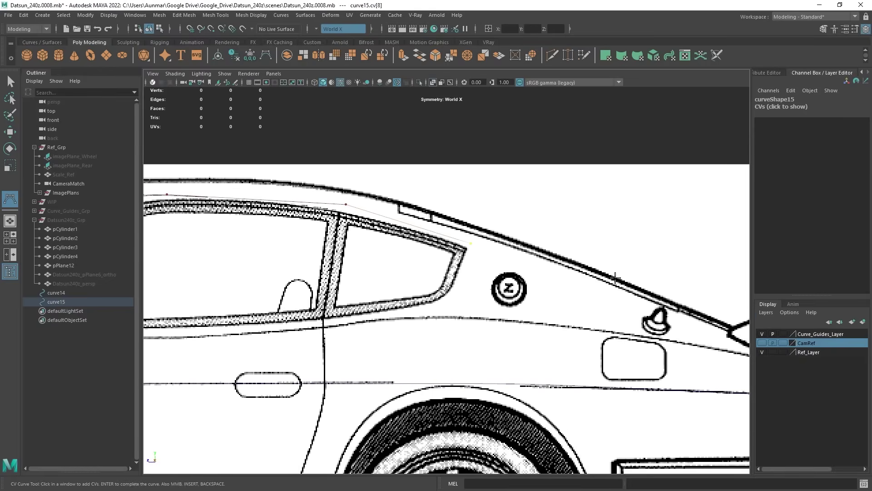
- Extend the CV curve down the rear hatch line to the base of the spoiler and complete it
alt+middle_drag(613, 279, 469, 245)
click(539, 285)
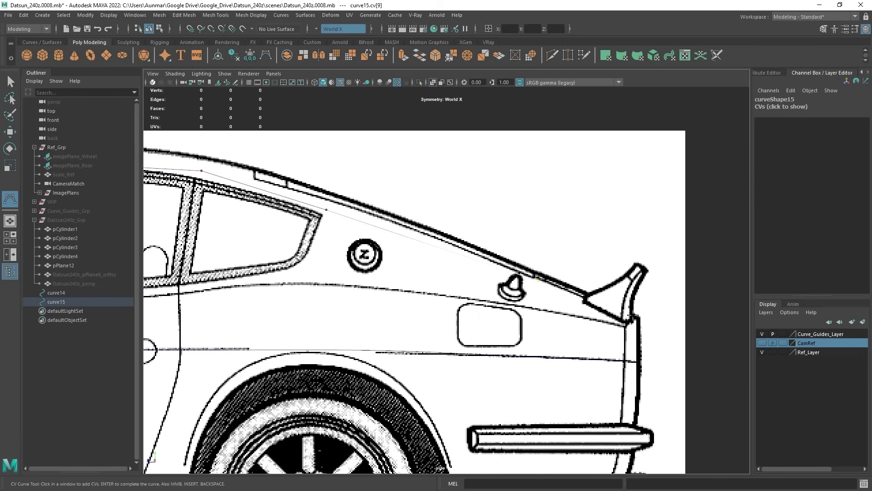
scroll(636, 313, down, 1)
alt+middle_drag(406, 259, 413, 232)
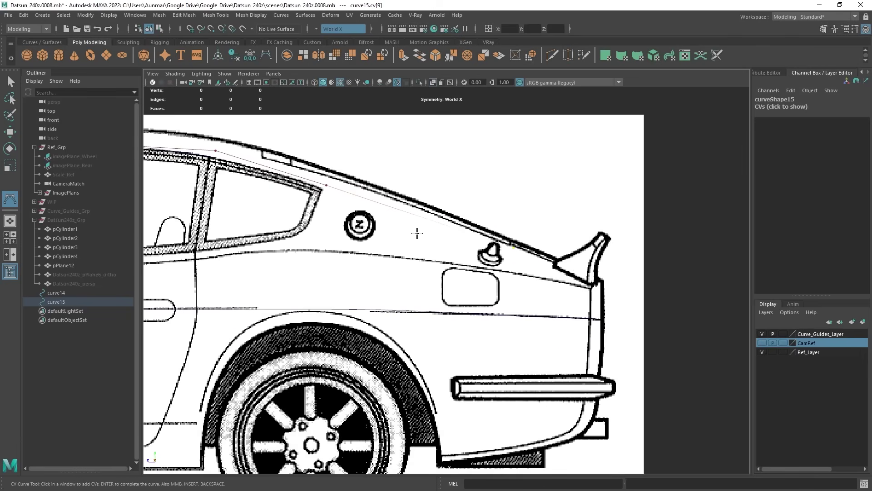
click(556, 269)
click(592, 285)
key(Return)
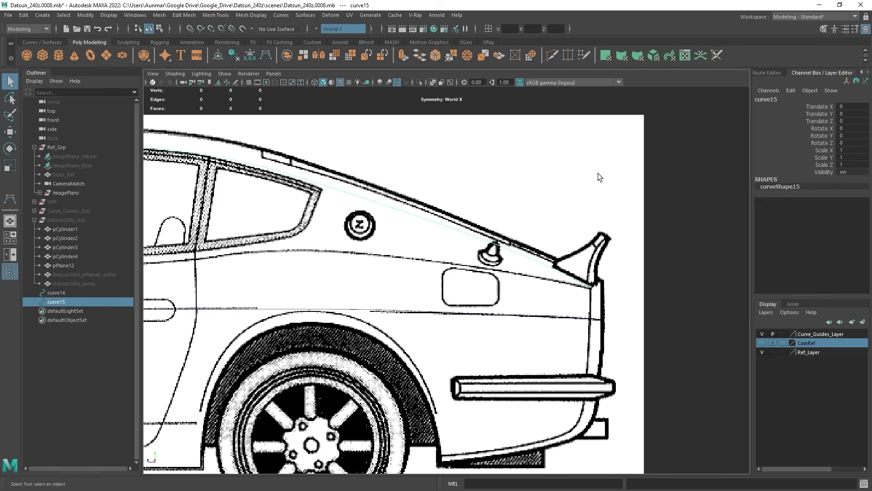
- Move the new roof curve sideways in the top view to the roof's side edge, at a Translate X of 56.789
scroll(537, 305, down, 5)
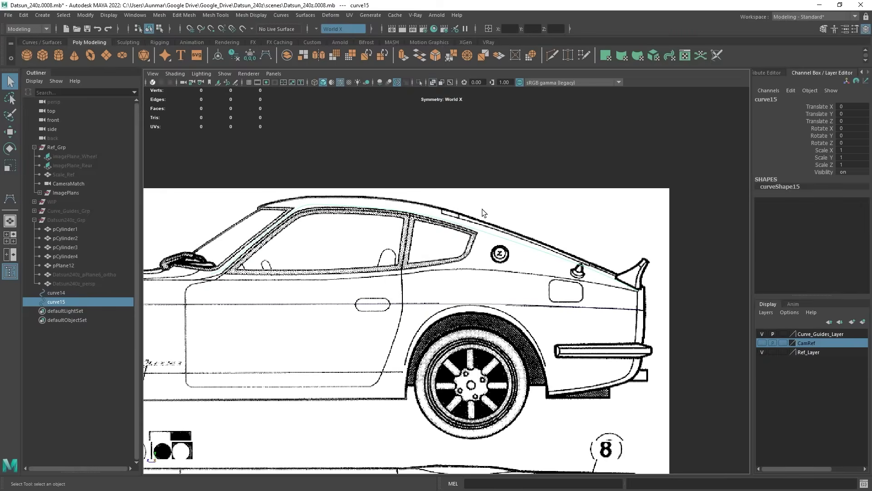
key(space)
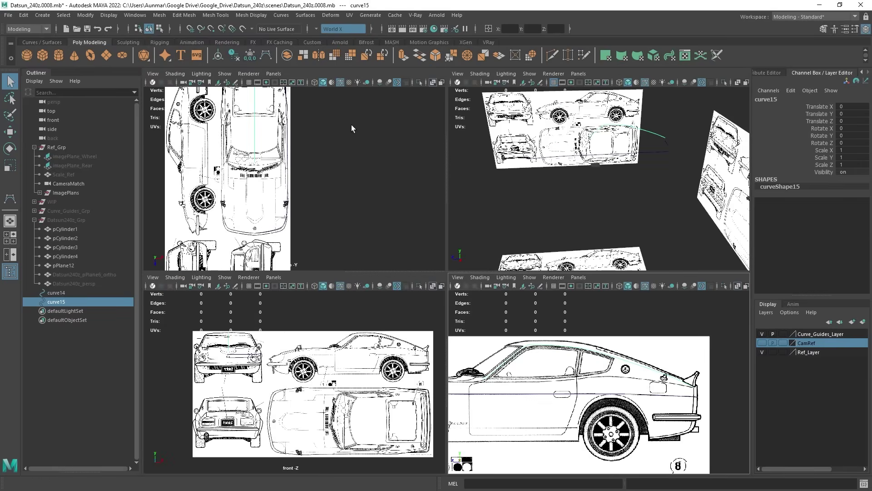
alt+drag(639, 176, 626, 212)
key(space)
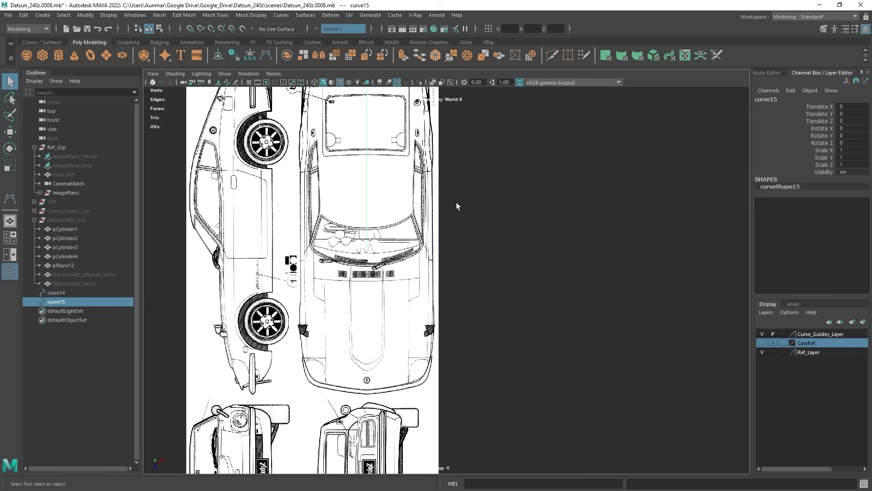
alt+middle_drag(373, 123, 380, 228)
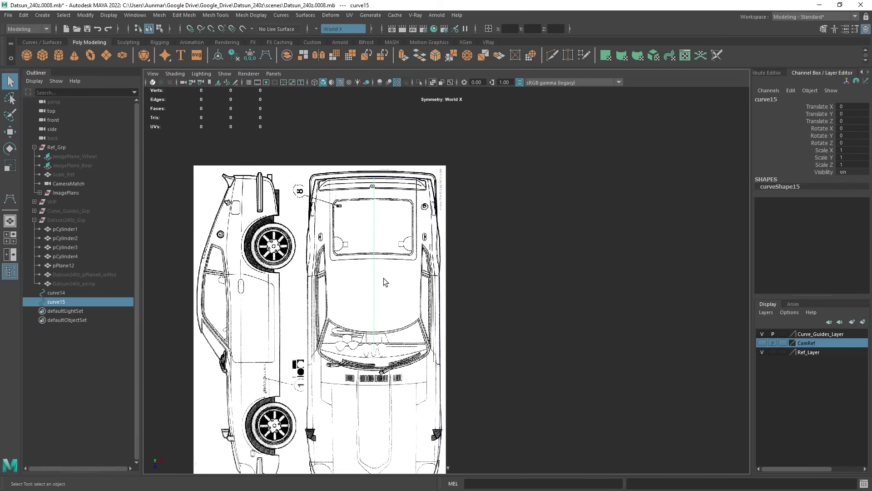
scroll(426, 258, up, 3)
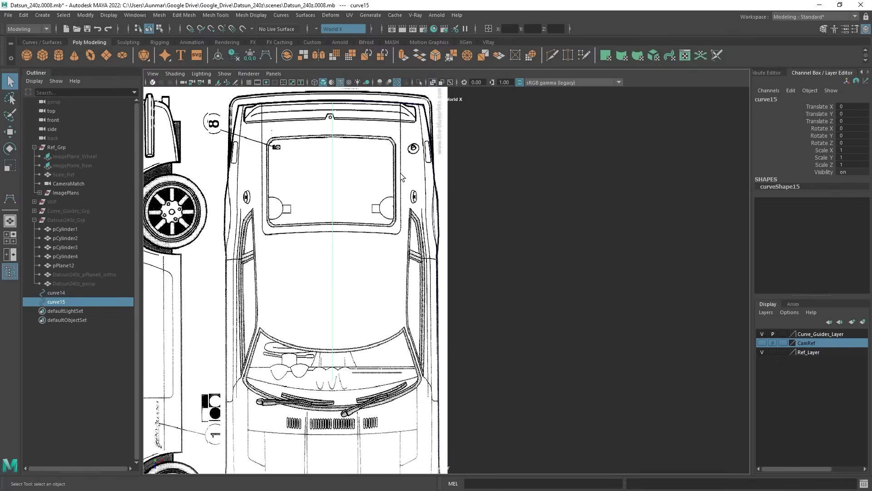
key(w)
drag(367, 357, 435, 363)
alt+middle_drag(430, 304, 420, 339)
- Shift the roof curve's rear control vertices outward in the top view, widening it beside the hatch window toward the tail
scroll(377, 228, up, 2)
alt+middle_drag(378, 228, 387, 301)
right_drag(533, 97, 479, 141)
drag(353, 151, 412, 222)
alt+middle_drag(420, 205, 429, 223)
scroll(430, 224, up, 1)
drag(437, 211, 443, 212)
scroll(429, 311, up, 2)
drag(440, 377, 348, 150)
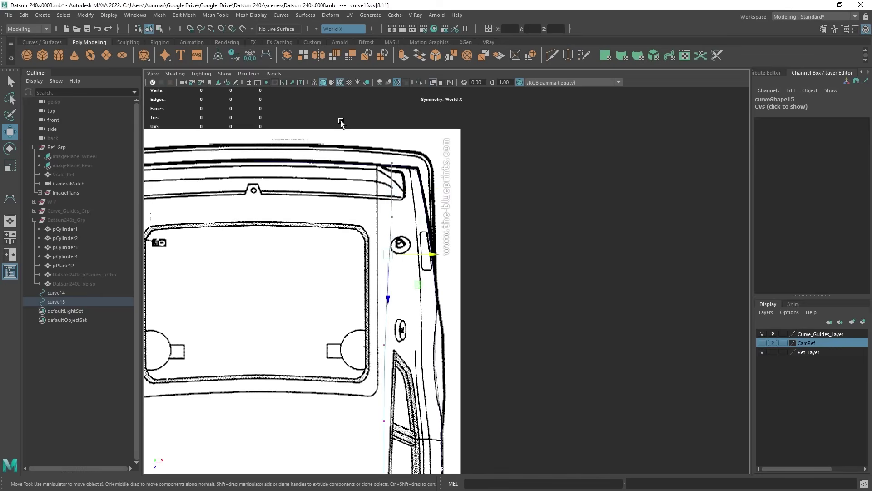
drag(434, 254, 442, 254)
- Move the roof curve's front-end control vertices outward in the top view to the base of the windshield pillar
scroll(432, 309, down, 1)
alt+middle_drag(427, 309, 440, 76)
scroll(431, 312, up, 1)
drag(429, 439, 359, 318)
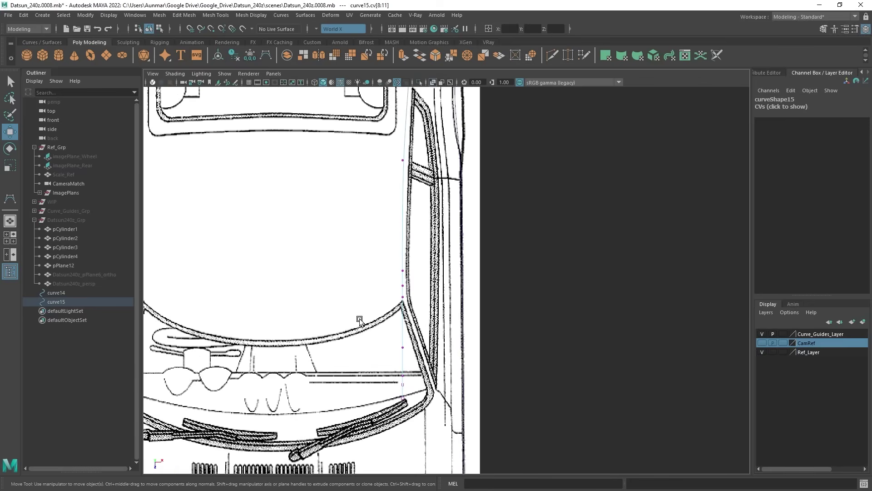
drag(445, 376, 465, 372)
alt+middle_drag(456, 374, 461, 259)
scroll(468, 318, up, 3)
- Shift the next control vertices outward to follow the windshield pillar, undoing the last change
drag(470, 368, 372, 229)
drag(450, 281, 463, 283)
drag(443, 315, 464, 298)
drag(460, 250, 416, 273)
drag(522, 224, 458, 270)
click(453, 270)
key(ctrl+z)
- Shift the two control vertices behind the windshield's upper corner slightly inward in the top view, leaving the curve's vertices deselected
alt+middle_drag(454, 217, 469, 390)
scroll(386, 245, up, 1)
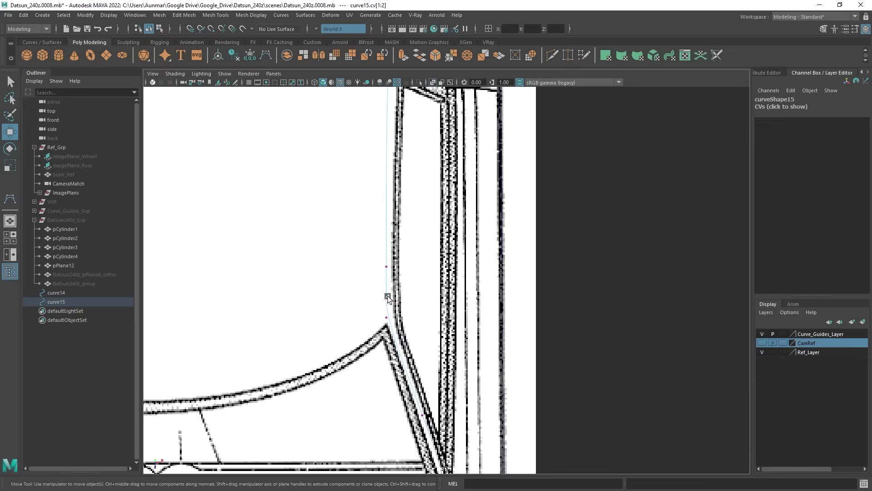
click(415, 283)
key(ctrl+z)
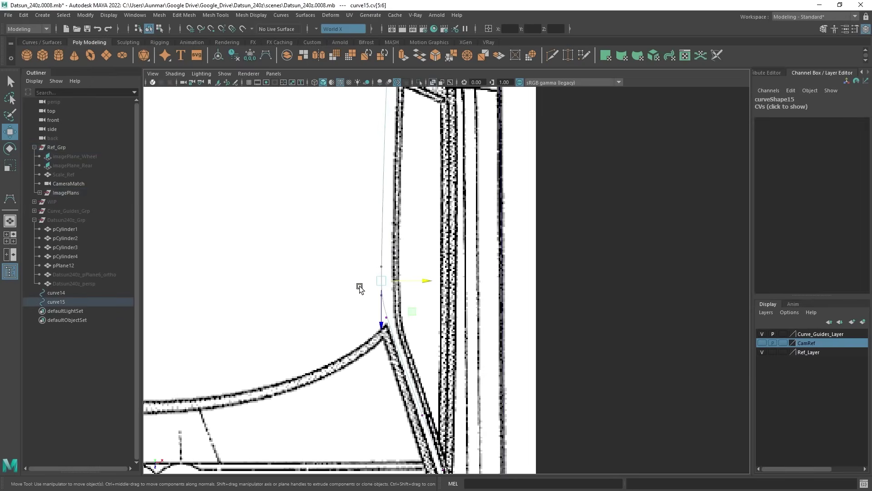
click(359, 289)
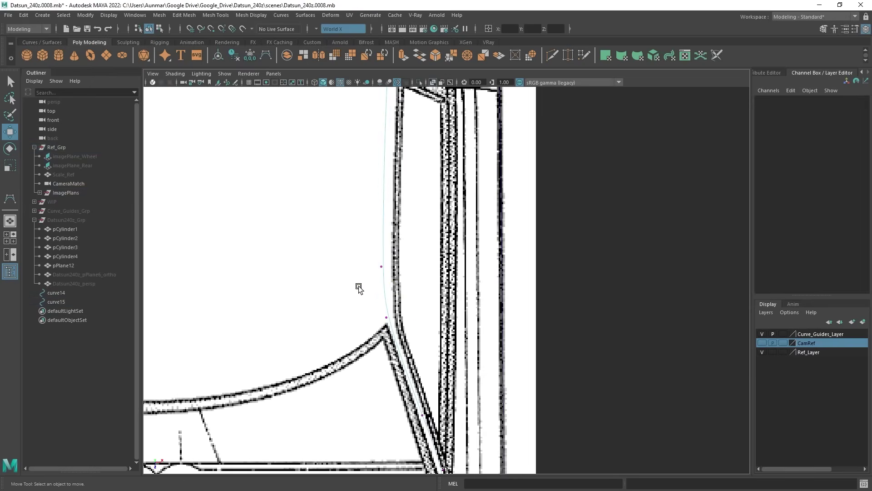
- Insert a knot in the roof curve at a curve point just behind the windshield's upper corner
right_click(386, 294)
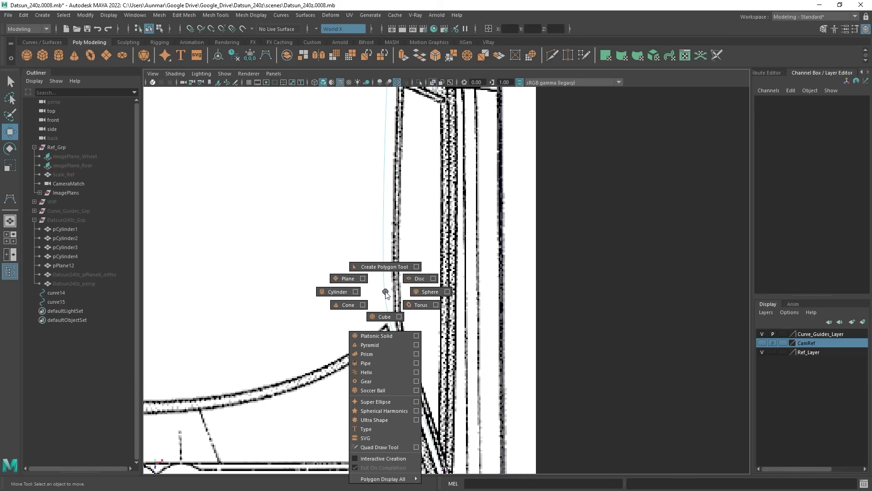
right_click(387, 294)
right_drag(385, 292, 376, 233)
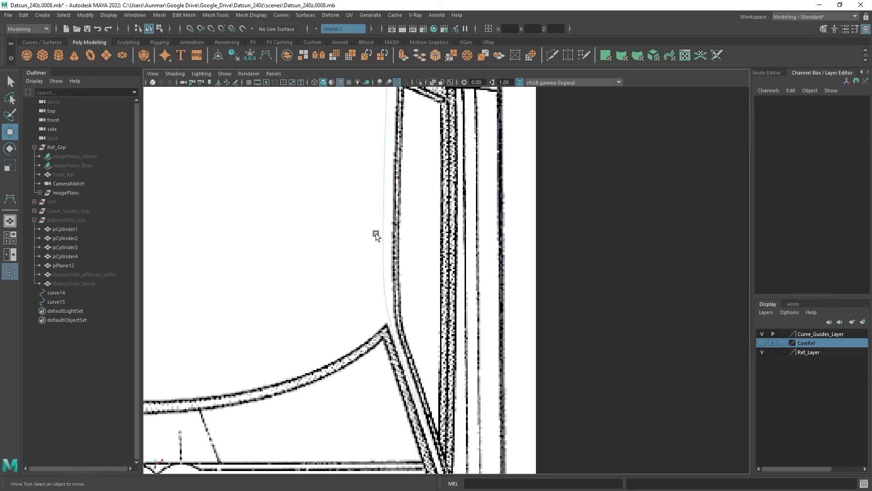
click(384, 295)
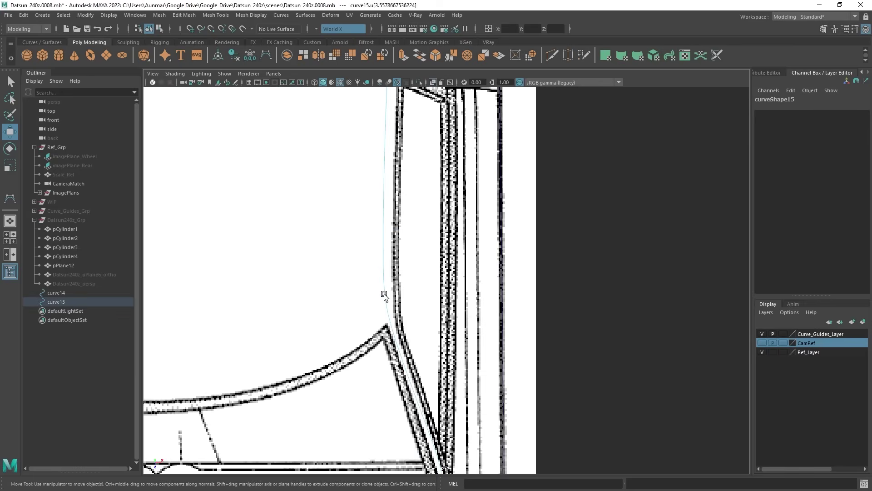
shift+right_click(384, 296)
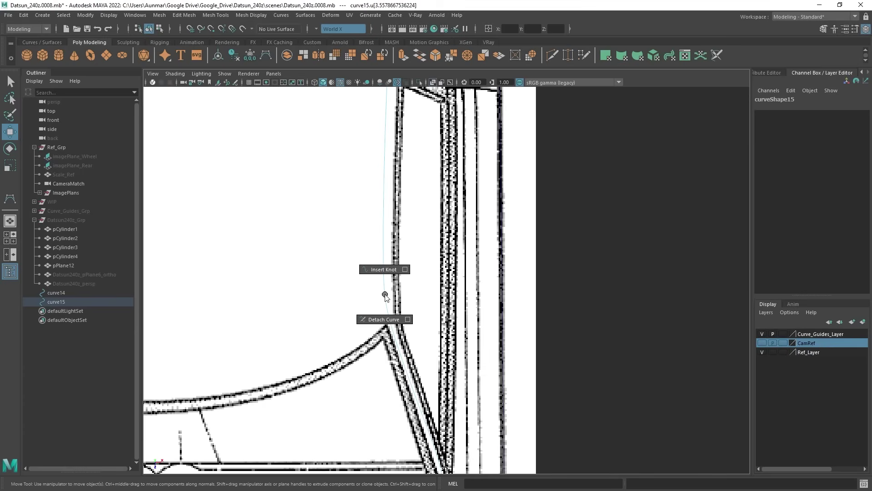
click(380, 271)
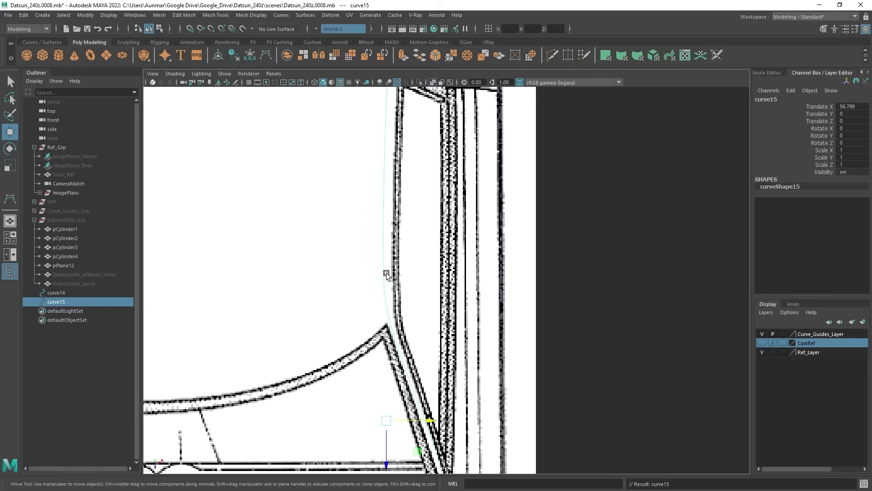
- Return the roof curve to Control Vertex editing and nudge the vertex just behind the windshield's upper corner outward
right_click(383, 274)
click(396, 327)
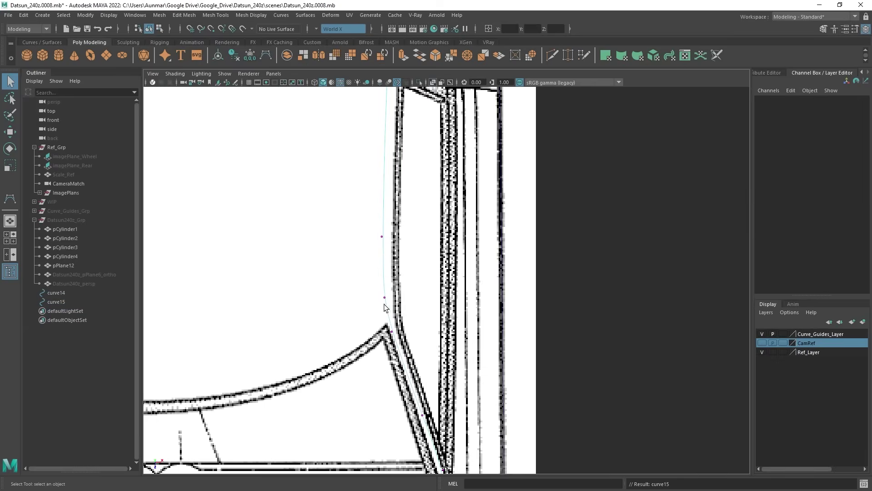
key(w)
drag(370, 282, 421, 295)
- Insert a knot in the roof curve at a curve point beside the door window, ahead of the rear door pillar
alt+middle_drag(431, 109, 450, 257)
scroll(443, 250, down, 1)
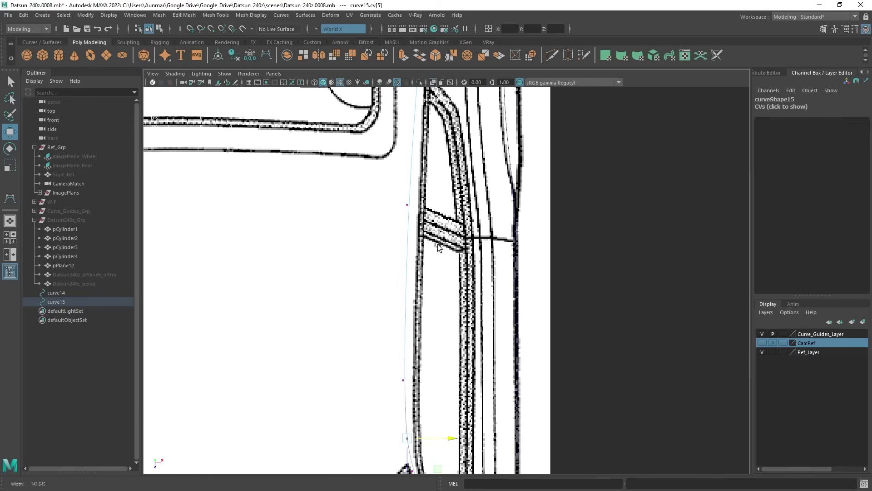
right_click(407, 293)
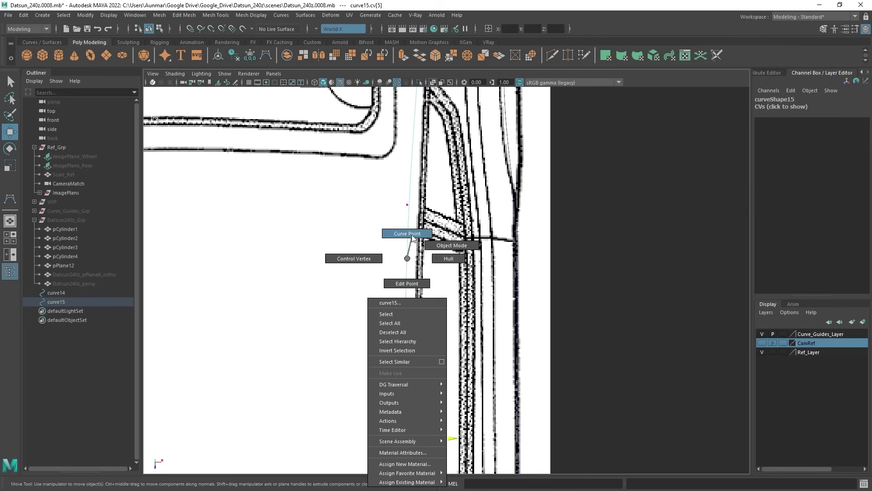
click(407, 234)
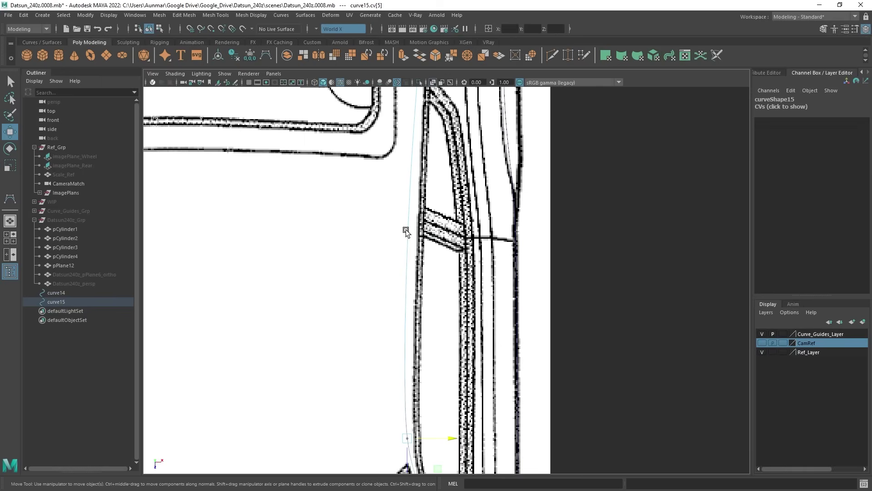
click(407, 287)
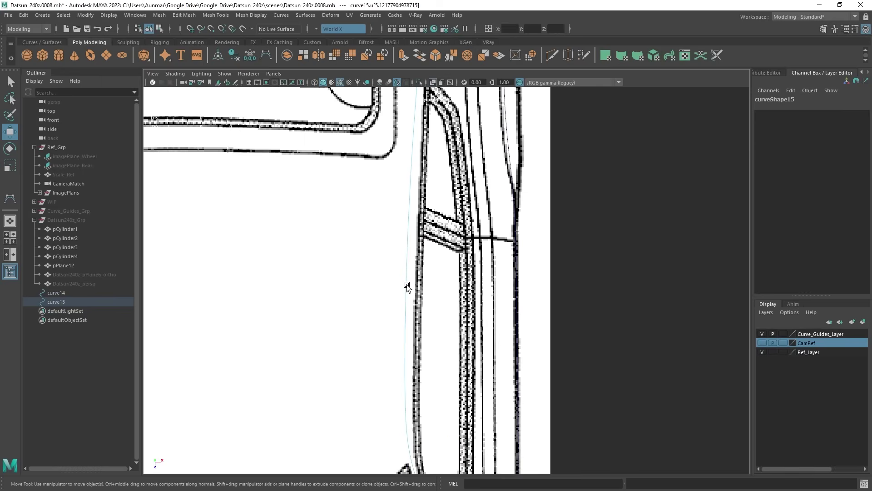
shift+right_click(407, 292)
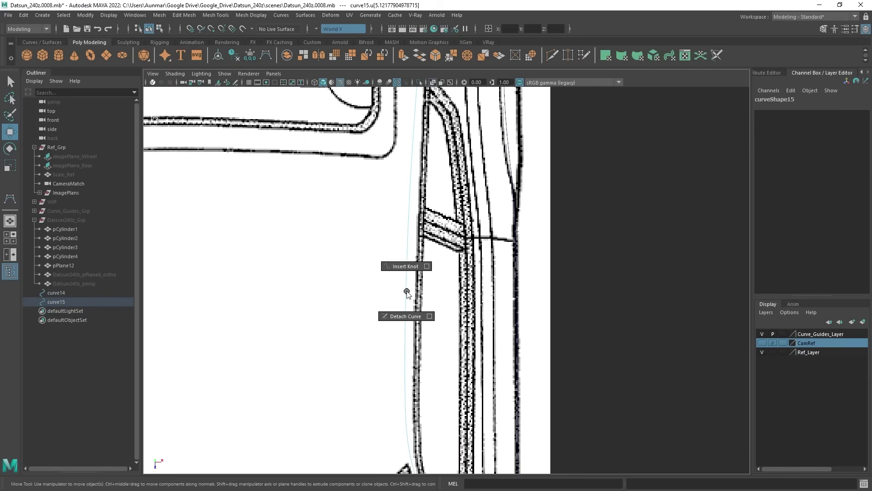
click(405, 266)
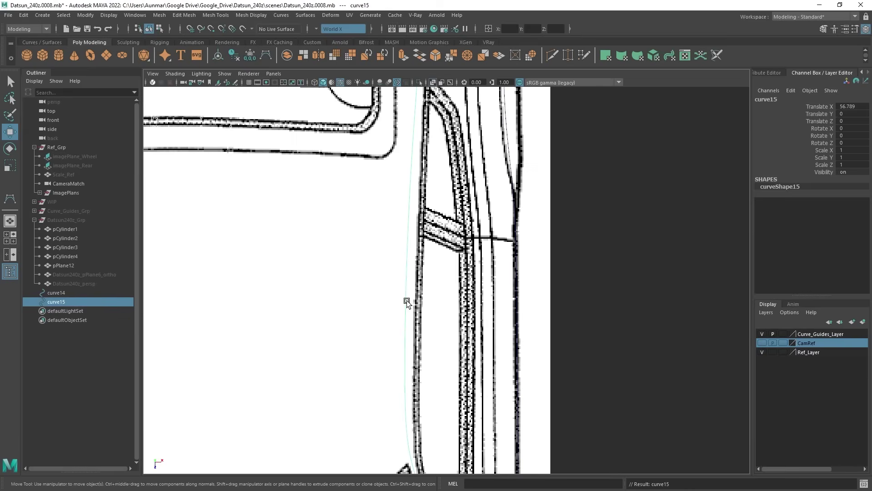
- Return the roof curve to Control Vertex editing and nudge the vertex beside the door window slightly outward in the top view
right_click(411, 277)
key(q)
right_drag(407, 258, 354, 252)
click(406, 300)
key(w)
drag(428, 302, 431, 302)
alt+middle_drag(402, 255, 398, 274)
- Examine how the roof curve lines up with the roof edge and windshield pillar in the front-view blueprint
scroll(393, 276, down, 2)
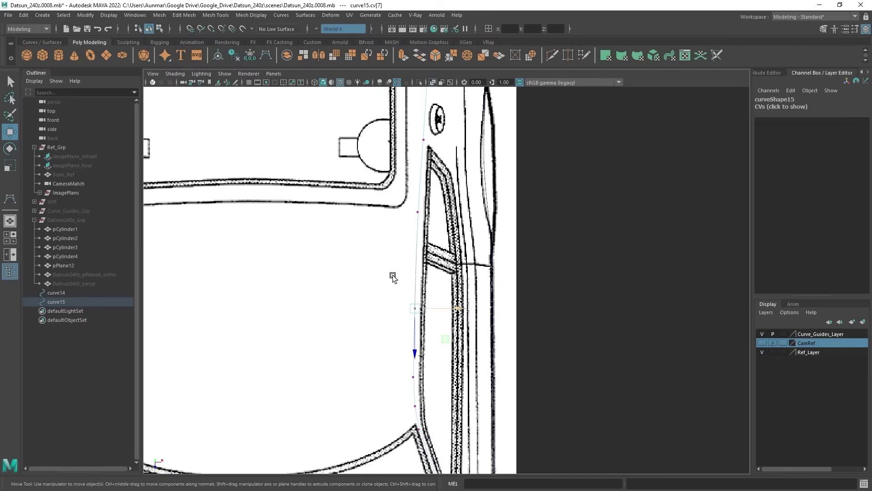
scroll(393, 277, down, 5)
key(space)
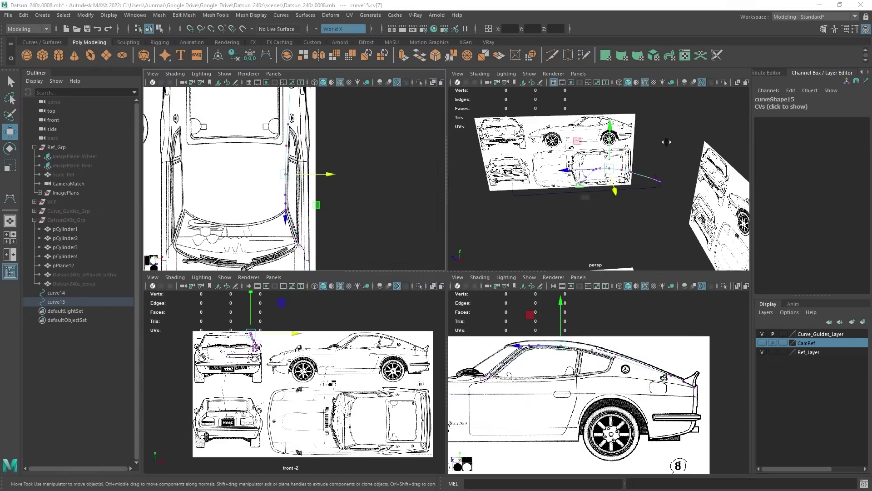
key(space)
mouse_move(604, 210)
alt+mouse_down()
mouse_move(590, 214)
mouse_move(614, 223)
alt+mouse_up()
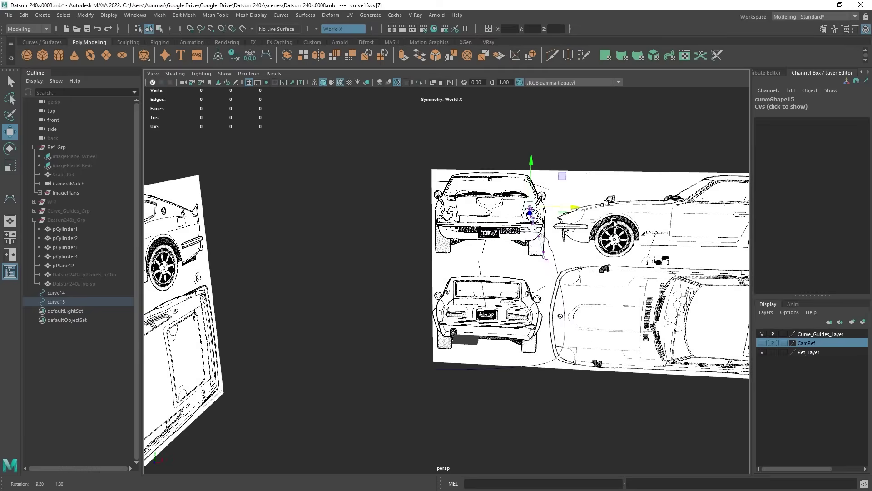
key(space)
key(space)
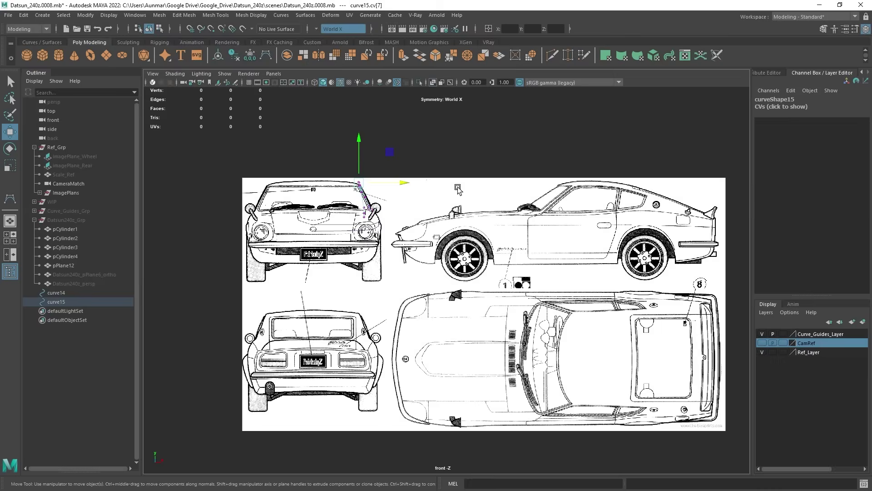
scroll(426, 297, up, 5)
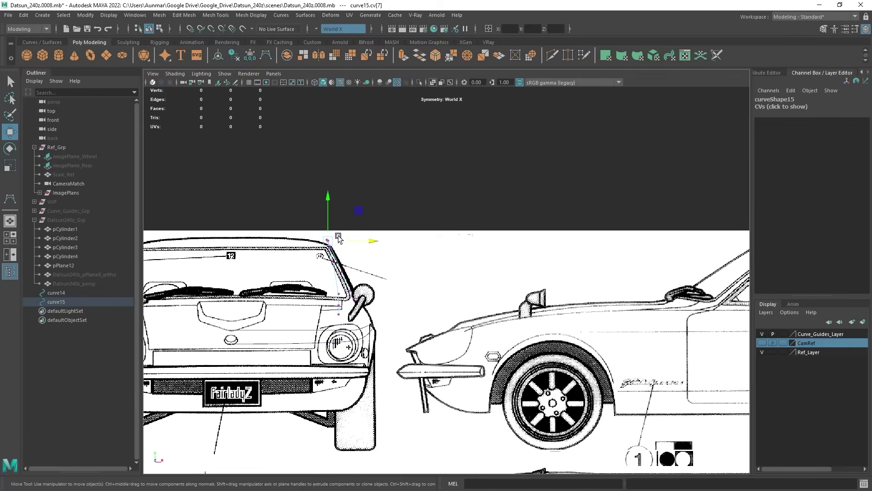
alt+middle_drag(330, 333, 429, 223)
scroll(428, 224, down, 1)
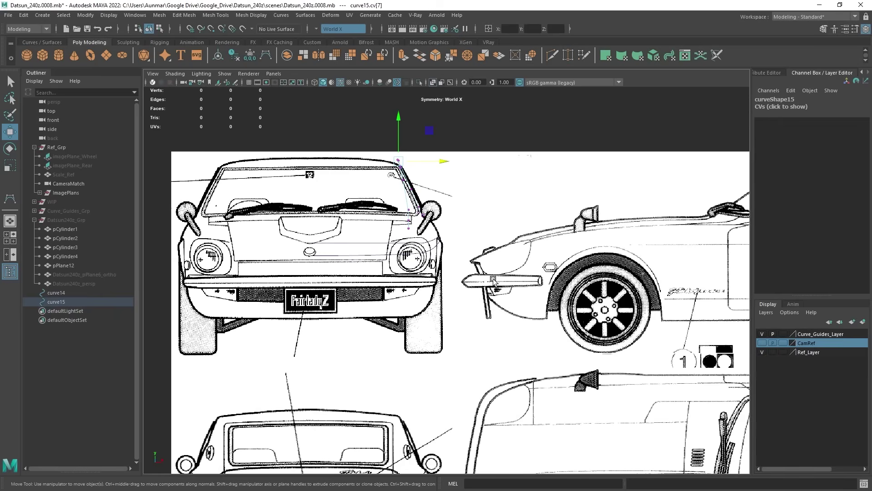
- Examine the reshaped roof curve in the perspective view and compare it with the side- and top-view blueprints
key(space)
key(space)
alt+drag(555, 209, 503, 192)
key(space)
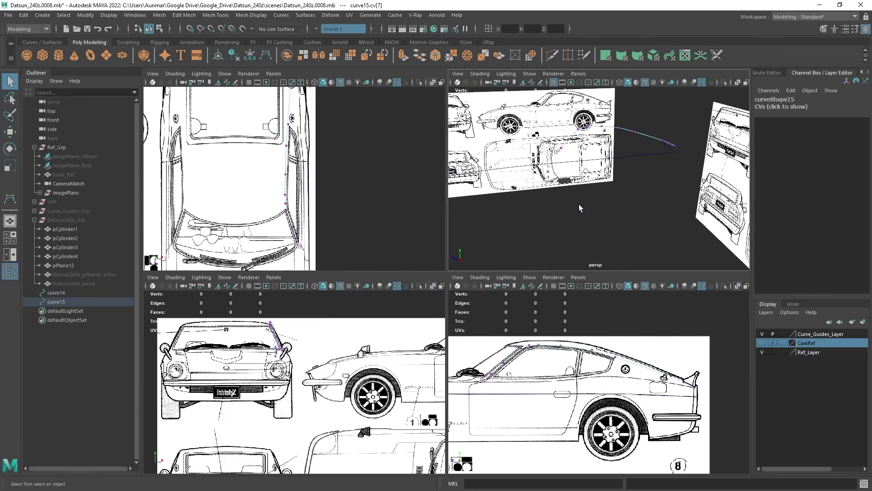
key(space)
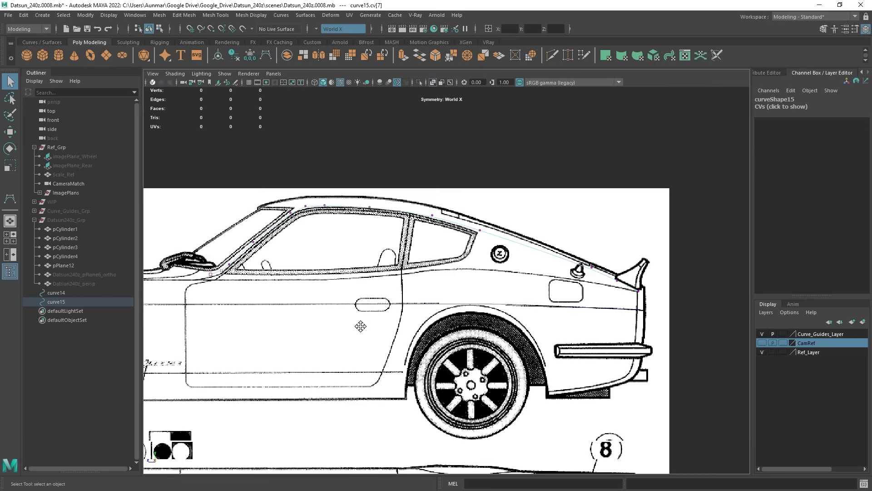
alt+middle_drag(354, 326, 582, 336)
alt+middle_drag(333, 343, 443, 320)
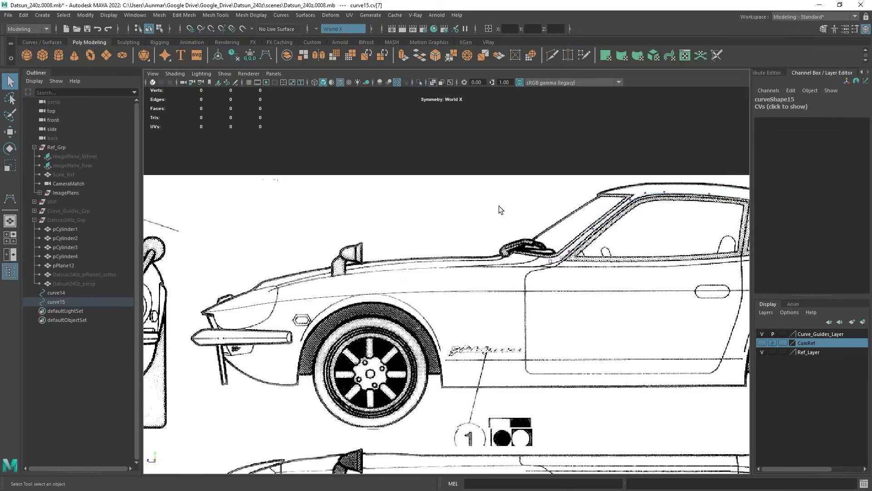
key(space)
alt+middle_drag(260, 216, 303, 182)
key(space)
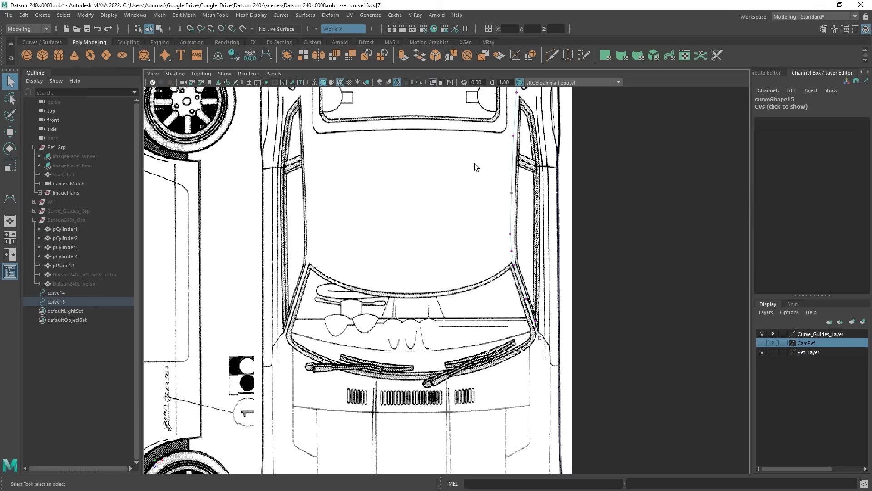
right_drag(512, 169, 556, 156)
scroll(646, 129, down, 1)
- Start a new CV curve in the side view, placing five vertices along the roofline from the windshield's upper edge to the hatch's front
click(674, 89)
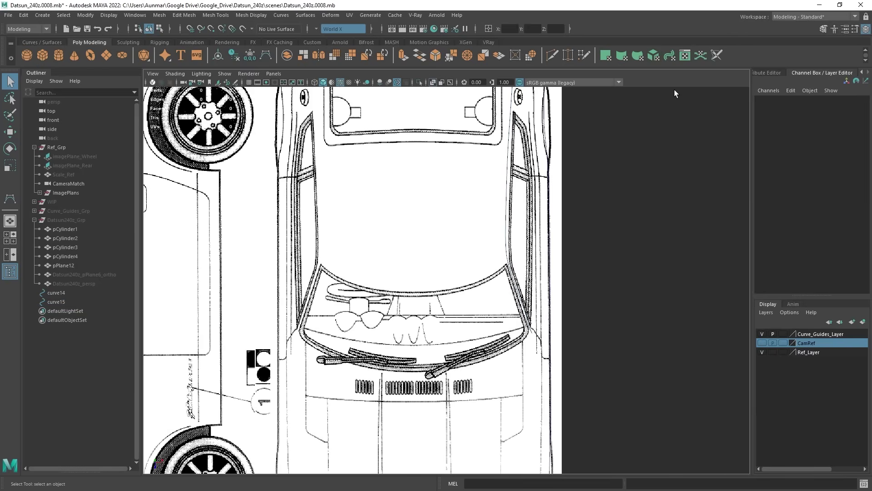
click(265, 55)
alt+middle_drag(501, 247, 481, 309)
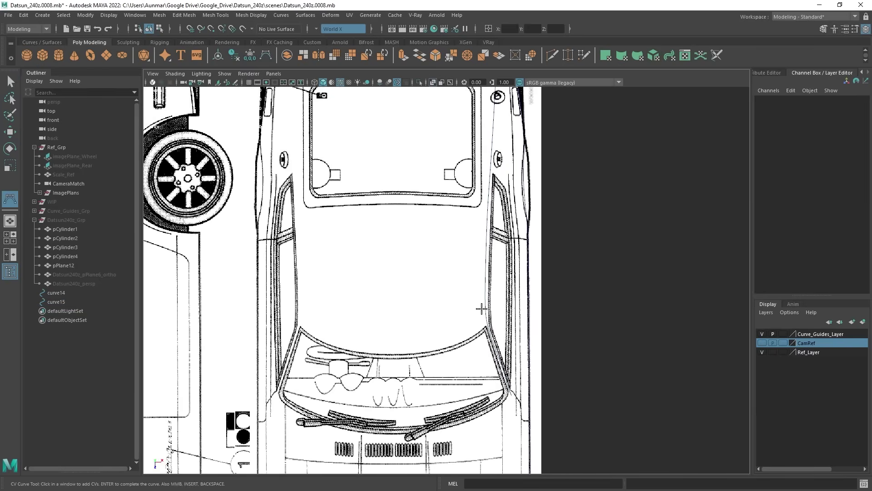
key(space)
key(space)
alt+middle_drag(601, 303, 365, 349)
alt+middle_drag(444, 267, 391, 277)
scroll(391, 277, up, 1)
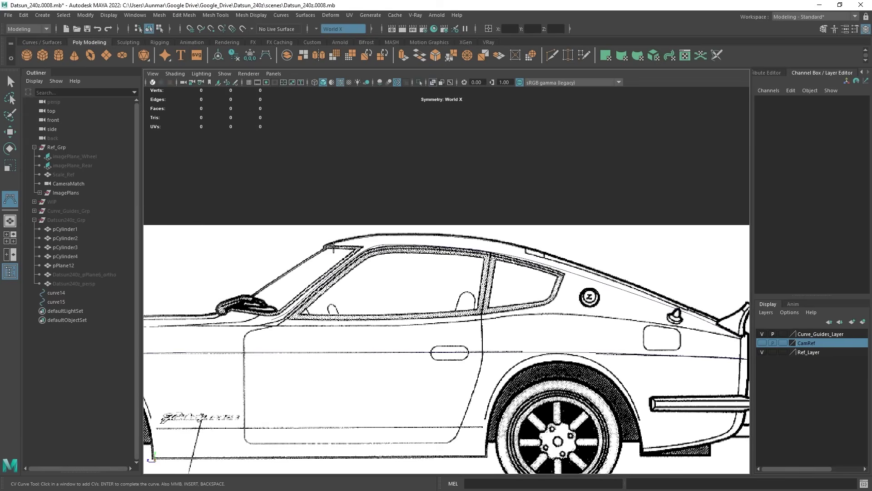
scroll(330, 239, up, 2)
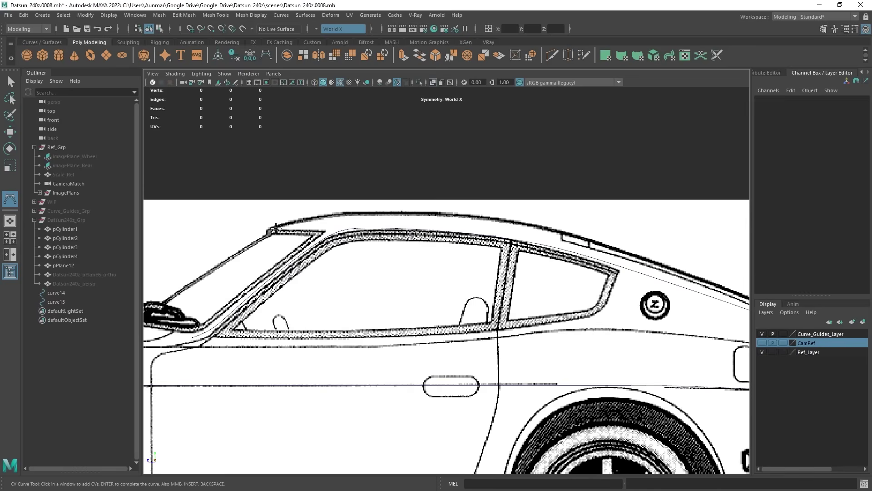
click(273, 226)
click(333, 213)
click(399, 212)
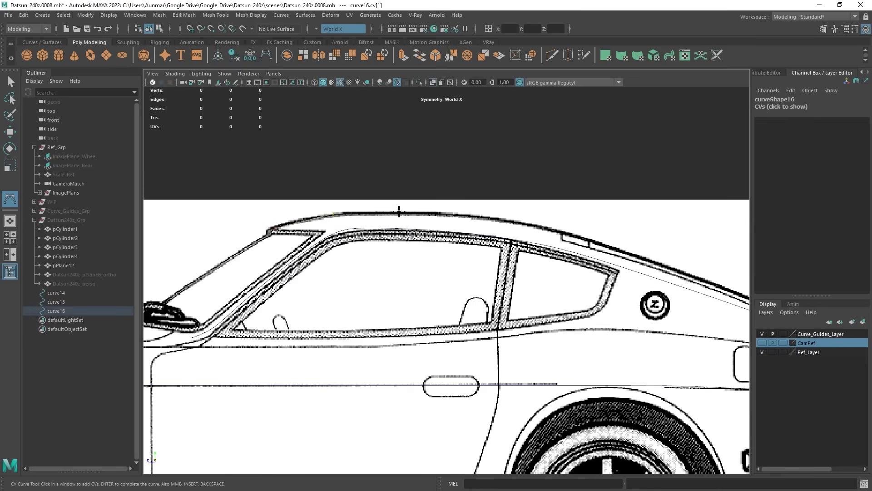
click(470, 215)
click(561, 232)
- Continue the CV curve down the hatch, repositioning a vertex to mid-hatch and adding vertices at the spoiler base and tail edge, and complete it
scroll(479, 223, up, 1)
alt+middle_drag(622, 251, 411, 212)
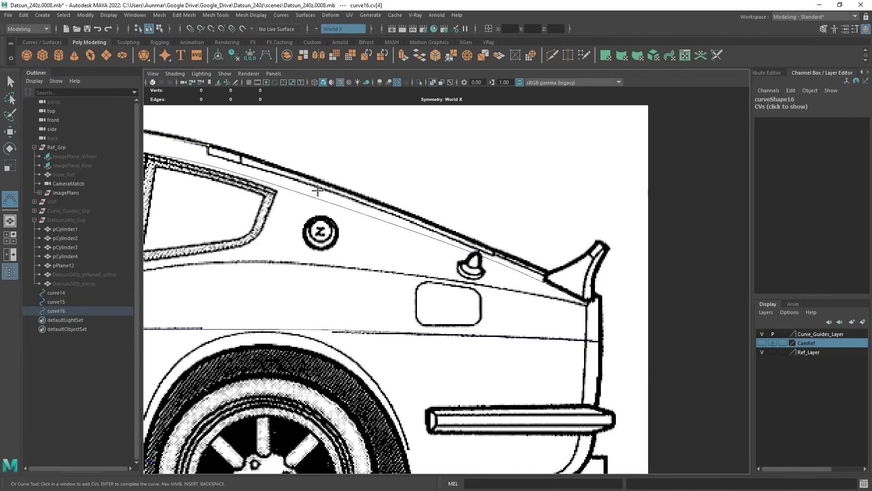
click(547, 270)
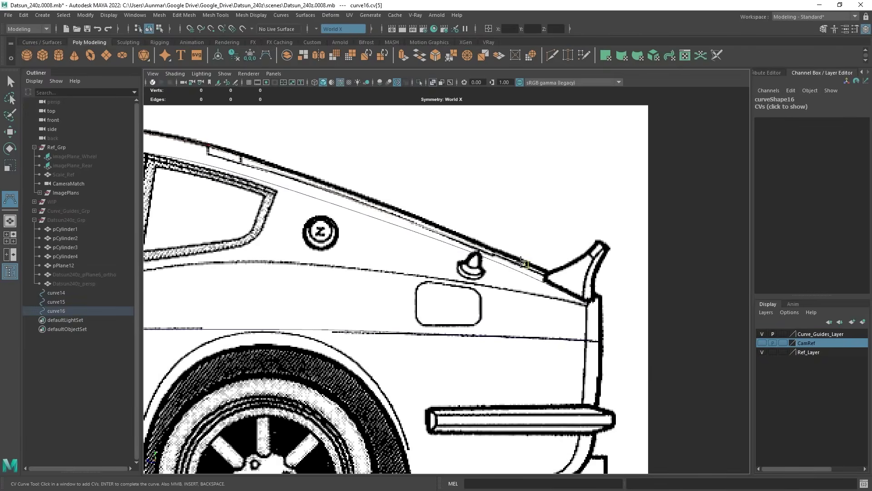
drag(366, 197, 367, 198)
key(Insert)
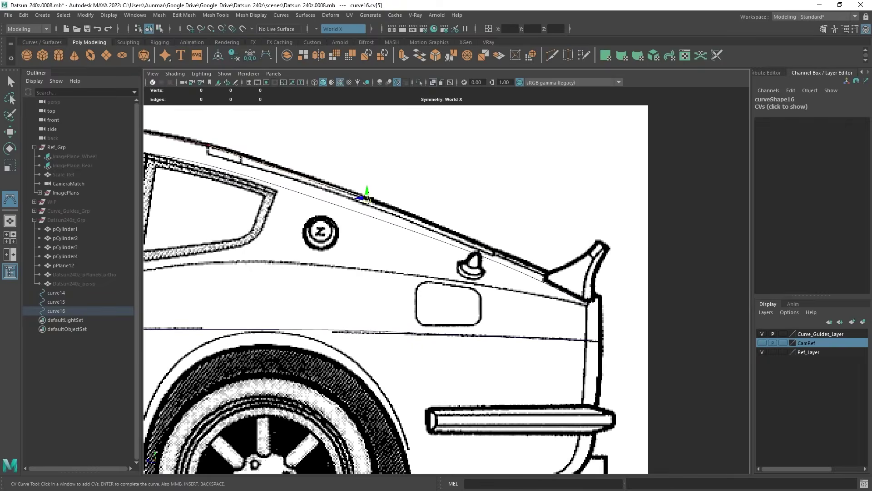
click(548, 274)
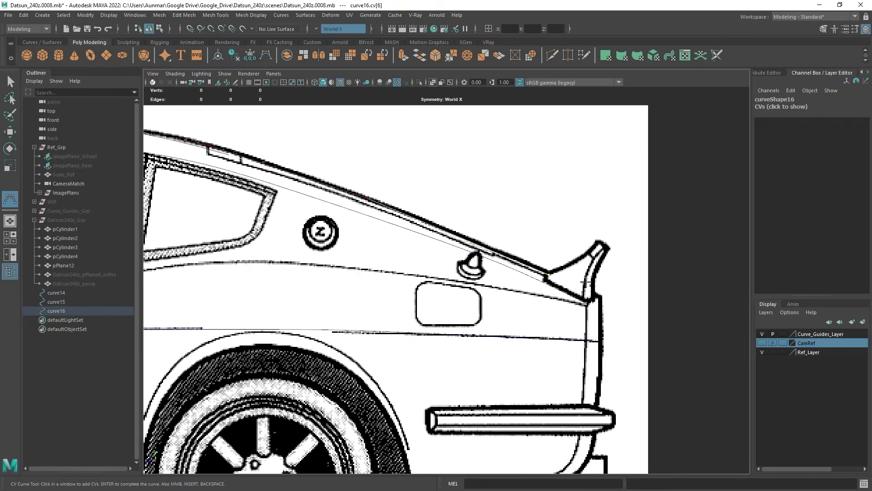
click(600, 294)
alt+middle_drag(465, 251, 564, 269)
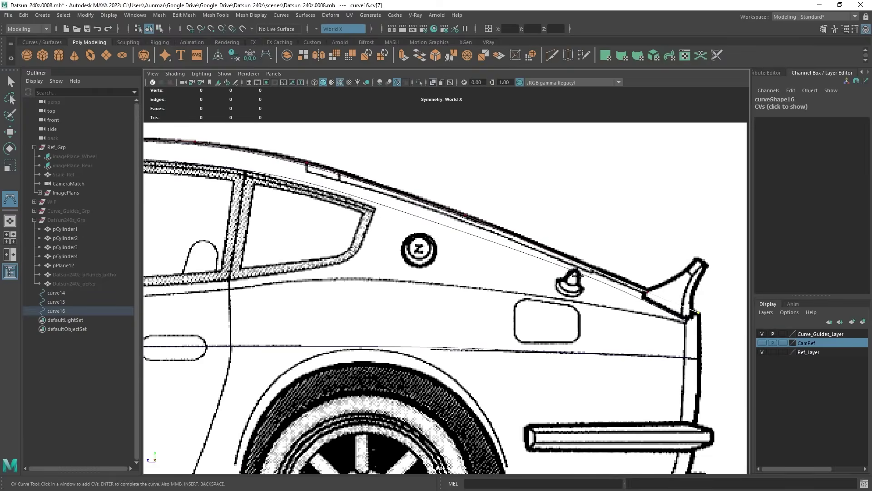
key(Return)
- Examine the new centre roofline curve in the side view and its position relative to the other guide curves in perspective
scroll(564, 275, down, 2)
alt+middle_drag(290, 239, 509, 258)
scroll(508, 258, down, 1)
scroll(508, 257, down, 1)
key(space)
key(space)
alt+drag(508, 183, 433, 148)
alt+drag(452, 221, 412, 168)
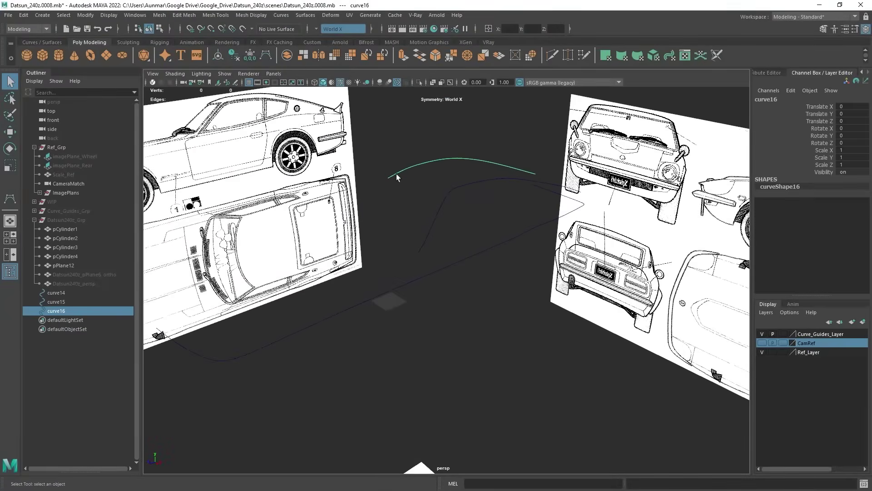
alt+drag(374, 209, 432, 162)
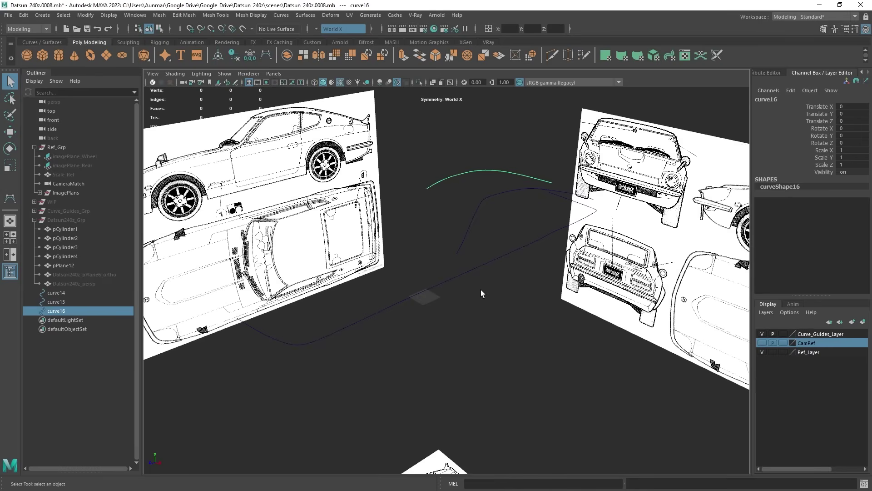
- Group curve14, curve15 and curve16 together and hide the resulting group
alt+drag(476, 292, 359, 201)
alt+drag(479, 260, 516, 312)
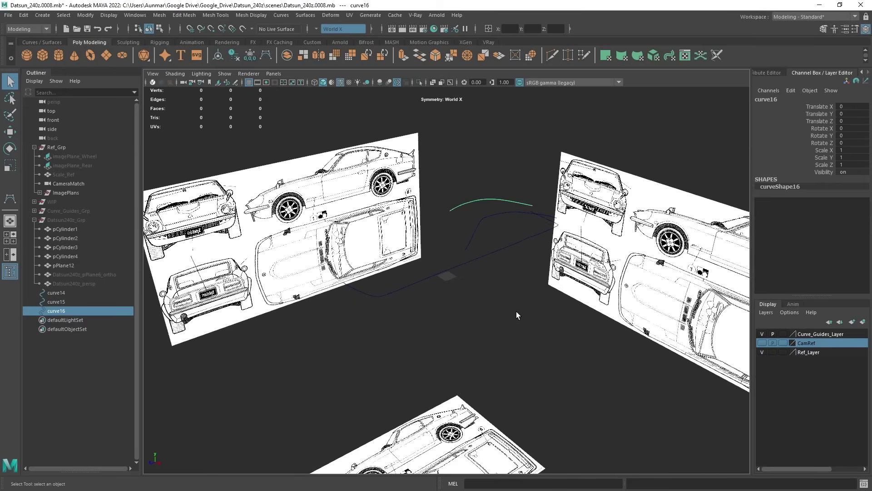
alt+drag(522, 302, 535, 275)
shift+click(61, 293)
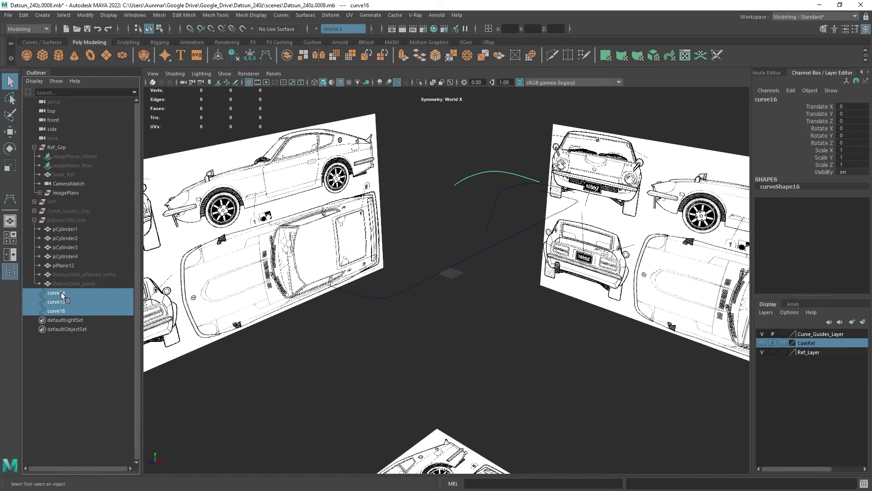
key(ctrl+g)
key(ctrl+h)
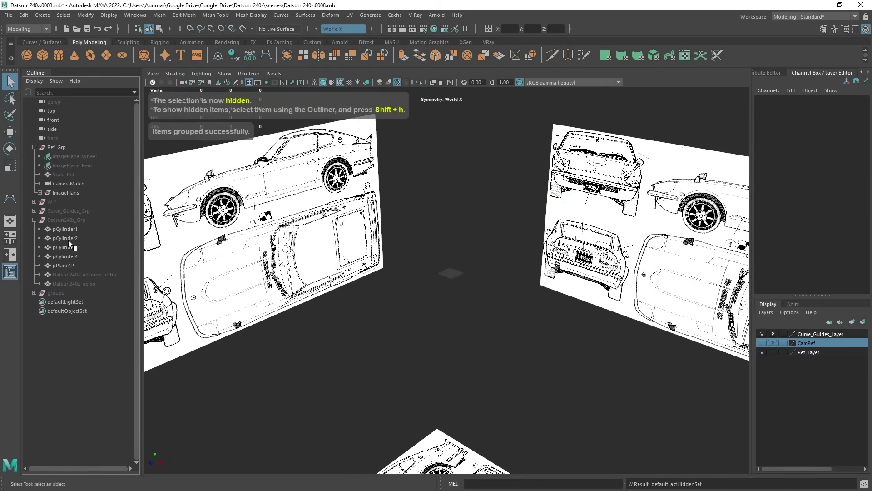
- Show the hidden Curve_Guides_Grp in the perspective view
click(65, 212)
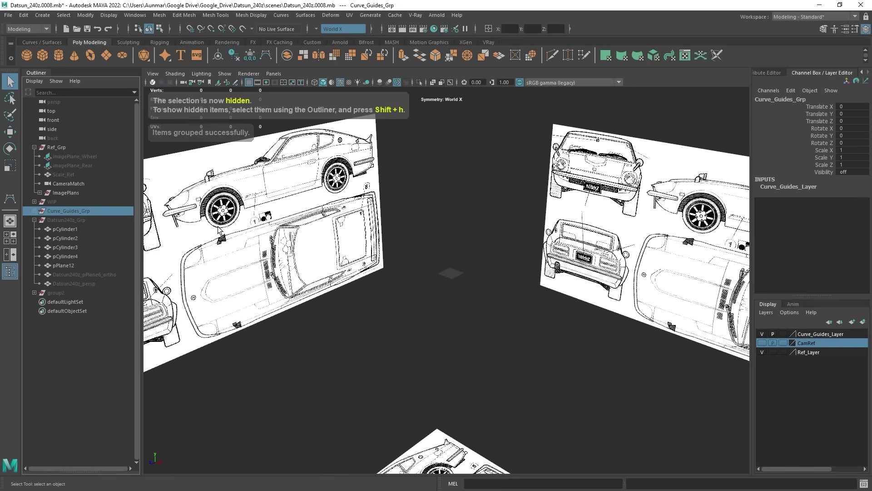
key(shift+h)
alt+drag(582, 261, 562, 247)
- Examine the individual body guide curves from several angles and how they relate to the side and front blueprint planes
click(519, 140)
alt+drag(520, 140, 531, 157)
alt+right_drag(531, 157, 563, 159)
alt+drag(522, 262, 385, 269)
alt+drag(558, 217, 458, 217)
click(460, 218)
click(438, 260)
alt+drag(438, 260, 500, 258)
click(416, 256)
click(363, 247)
click(489, 195)
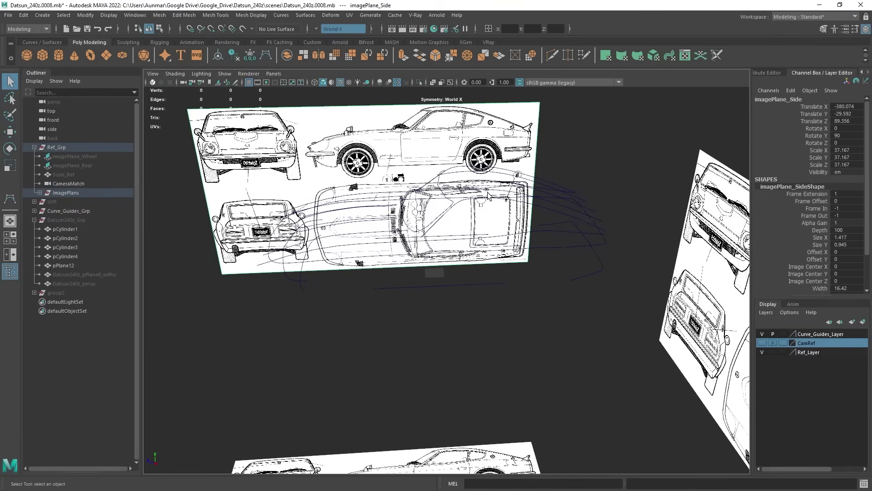
click(497, 189)
alt+drag(575, 210, 561, 194)
click(580, 219)
alt+drag(487, 254, 324, 144)
alt+drag(575, 259, 495, 268)
click(492, 268)
drag(473, 221, 456, 297)
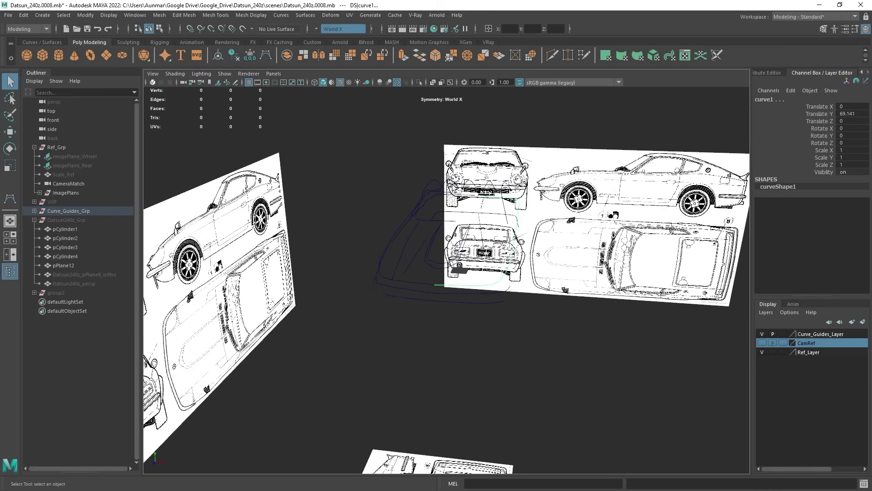
alt+drag(562, 275, 459, 238)
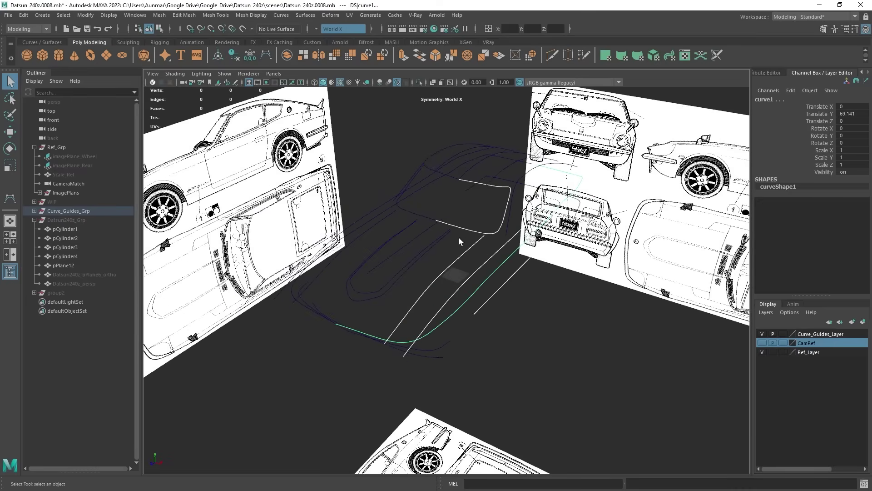
click(244, 180)
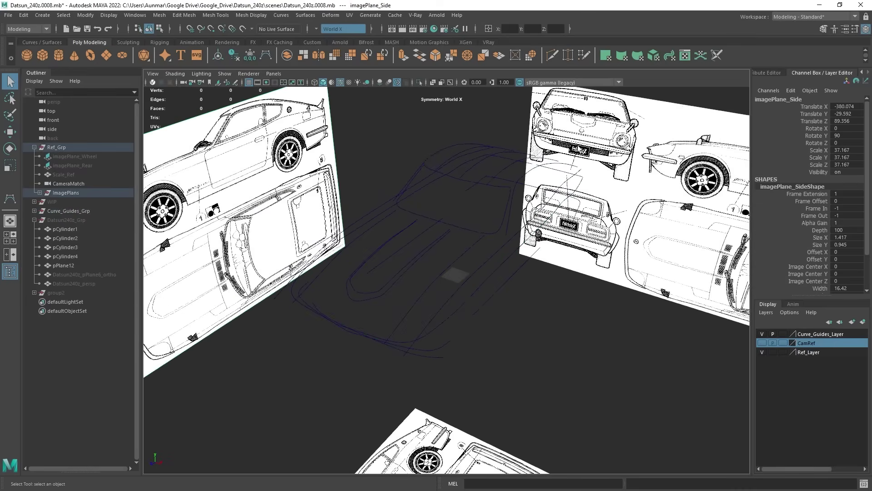
click(628, 147)
scroll(409, 417, down, 3)
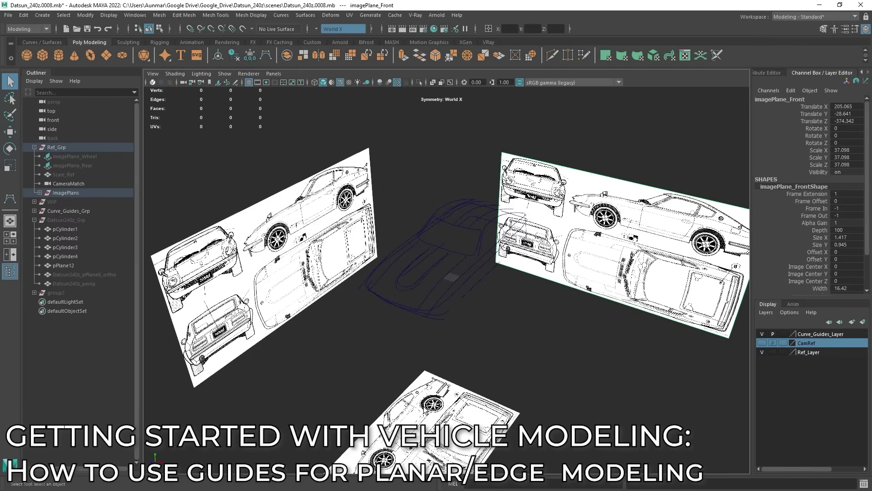
alt+drag(473, 380, 413, 294)
- Show the Datsun240z_persp body mesh together with its parent group Datsun240z_Grp
click(82, 284)
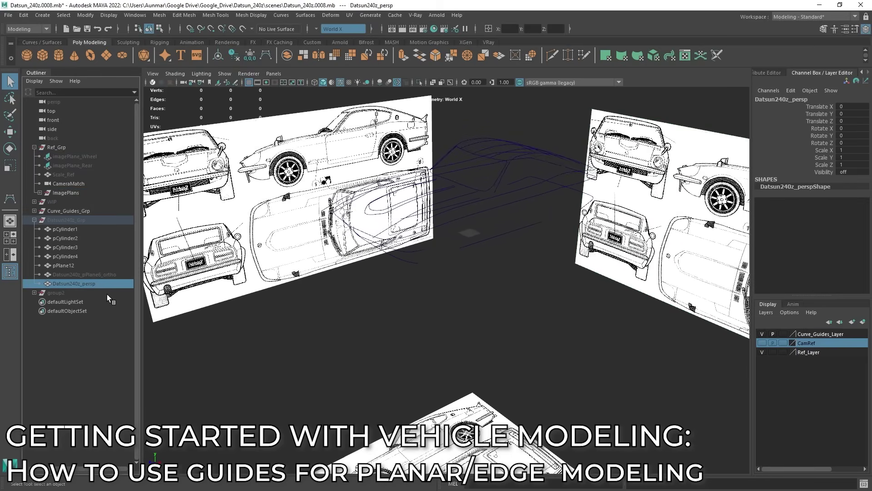
key(shift+h)
alt+drag(493, 276, 503, 212)
alt+right_drag(502, 212, 499, 297)
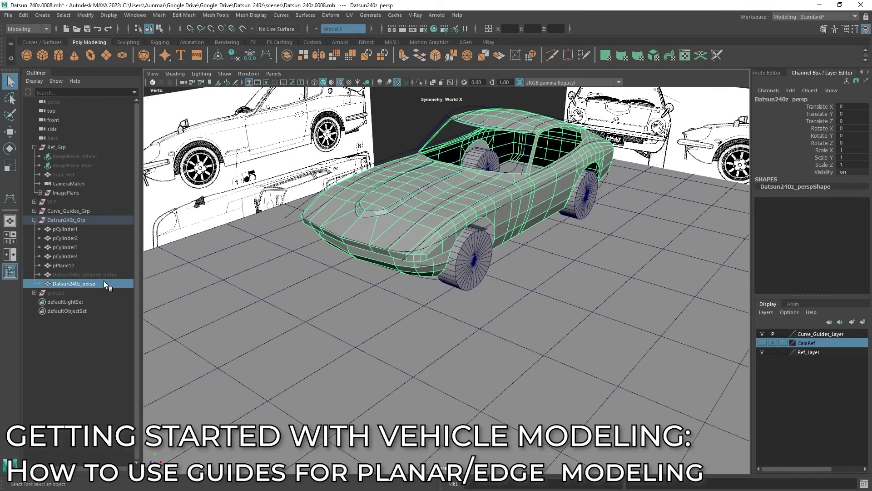
- Hide the Datsun240z_persp body mesh and the pPlane12 ground plane
key(ctrl+h)
click(328, 326)
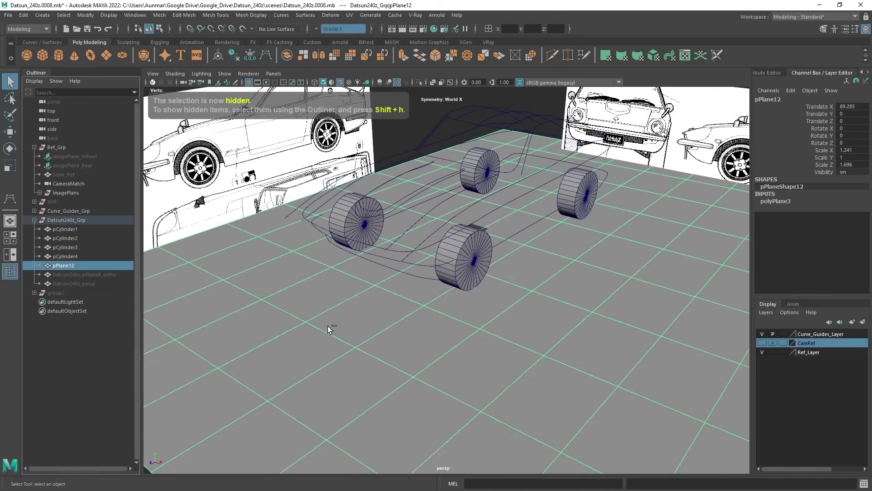
key(ctrl+h)
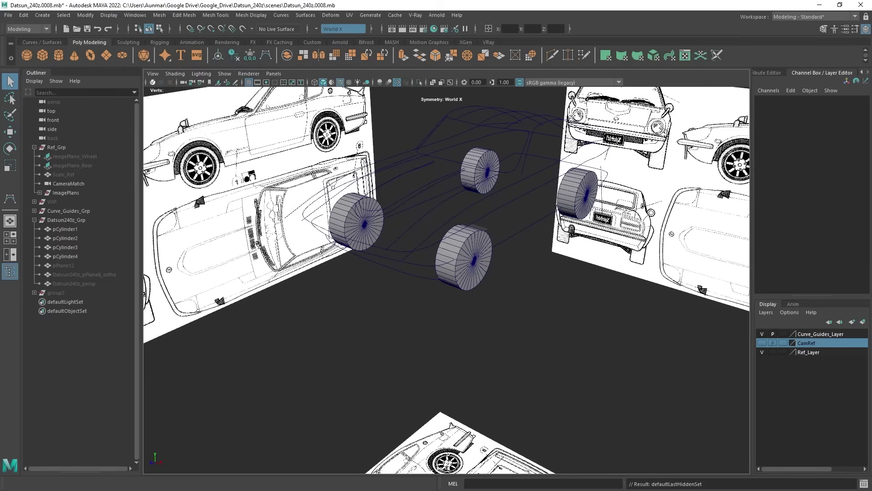
- Create a polygon plane, move it toward the car's front to about Z 161.2 and scale it uniformly to about 43.7
alt+middle_drag(554, 224, 596, 302)
alt+drag(596, 303, 582, 257)
alt+right_drag(582, 257, 605, 257)
alt+drag(604, 257, 611, 273)
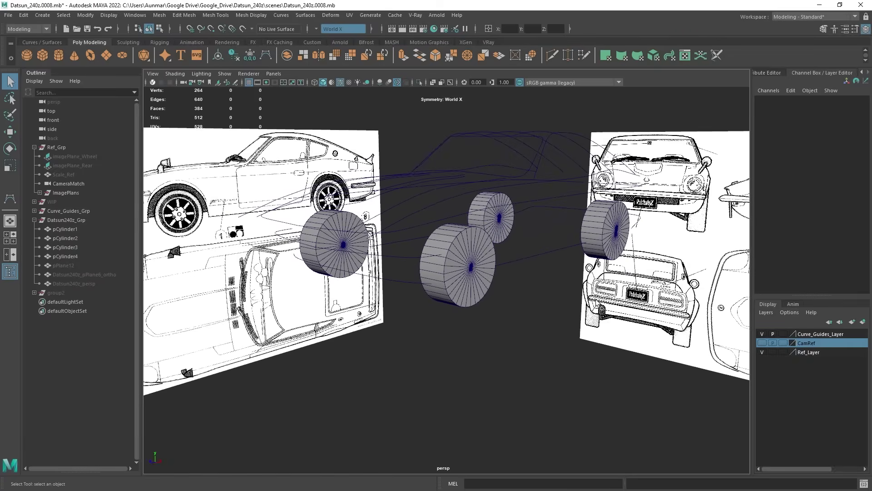
alt+drag(285, 338, 436, 224)
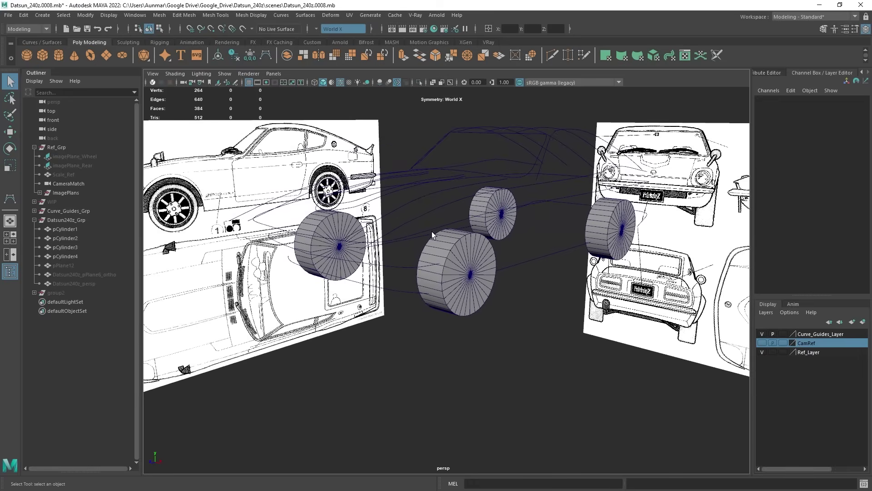
alt+drag(613, 229, 545, 167)
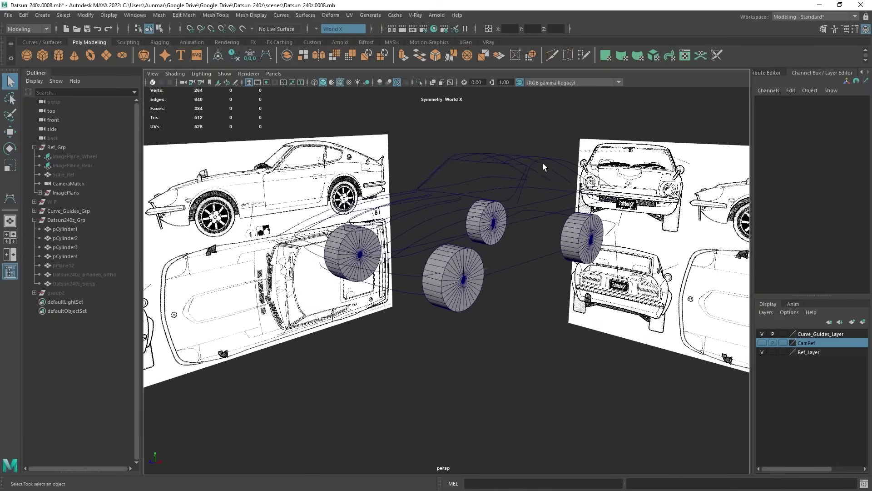
shift+right_click(534, 119)
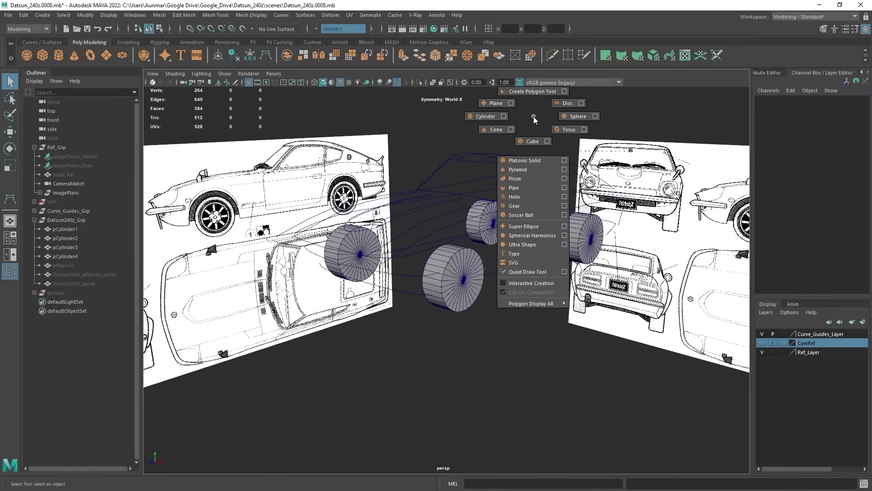
click(485, 102)
alt+drag(507, 195, 498, 213)
scroll(499, 212, down, 3)
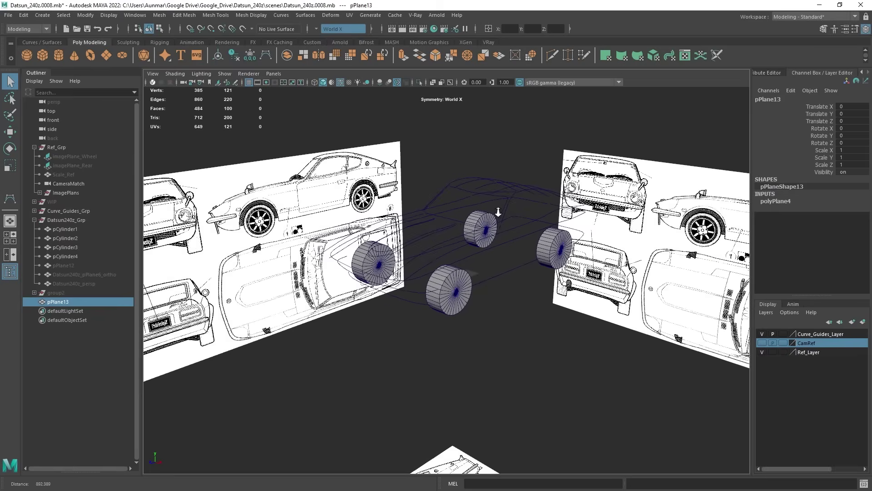
key(w)
alt+drag(504, 261, 396, 301)
key(r)
- Set the new plane's width and height subdivisions to 2
click(775, 201)
drag(843, 222, 845, 229)
text(2)
key(Return)
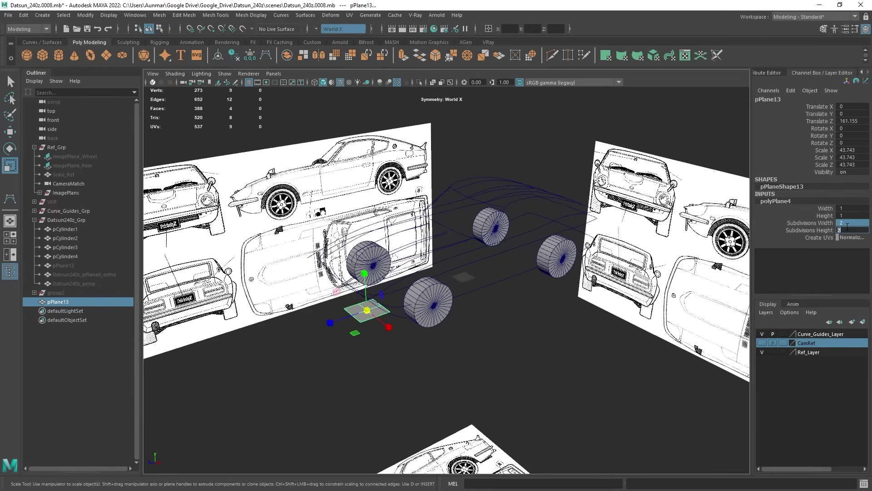
- Stand the plane upright by setting its X rotation to 90
alt+drag(336, 280, 364, 282)
alt+middle_drag(364, 282, 443, 250)
scroll(443, 250, up, 5)
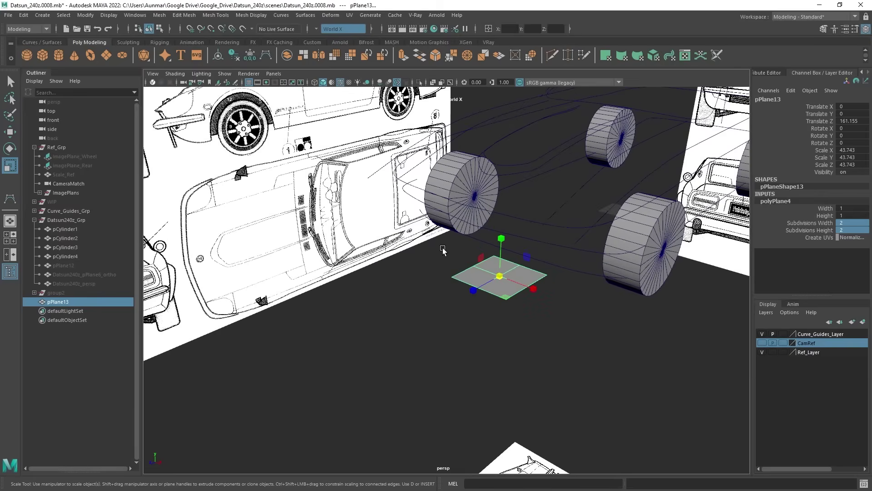
key(e)
drag(493, 261, 440, 301)
click(849, 128)
text(0)
key(Return)
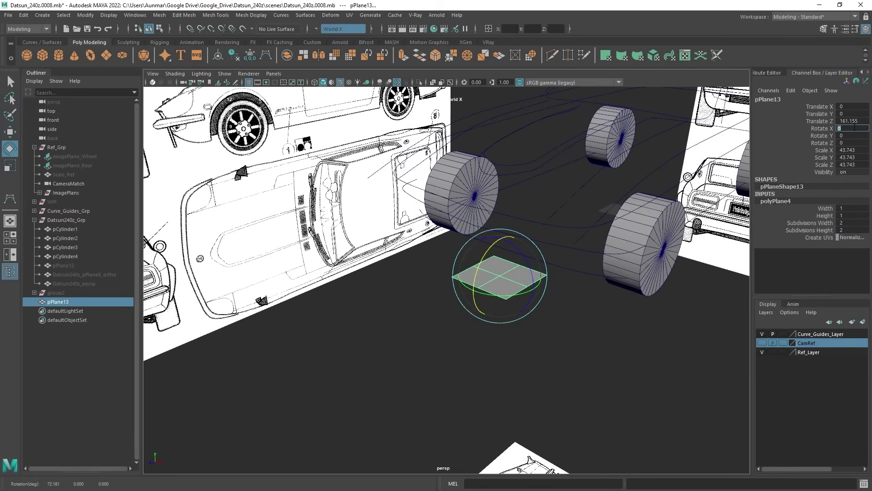
text(90)
key(Return)
- Move the upright plane to the car's nose, at about X 79.6, Y 67.9, Z 179.0
alt+drag(513, 232, 342, 120)
key(w)
alt+right_drag(337, 116, 401, 178)
alt+drag(402, 180, 356, 313)
middle_drag(343, 345, 429, 415)
key(f)
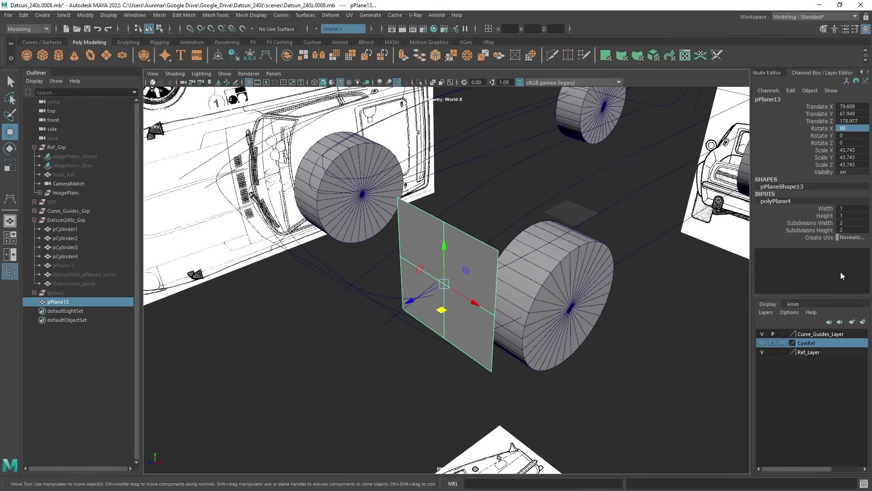
- Set the plane's height subdivisions to 1 and centre it on the car with Translate X 0
double_click(849, 230)
text(1)
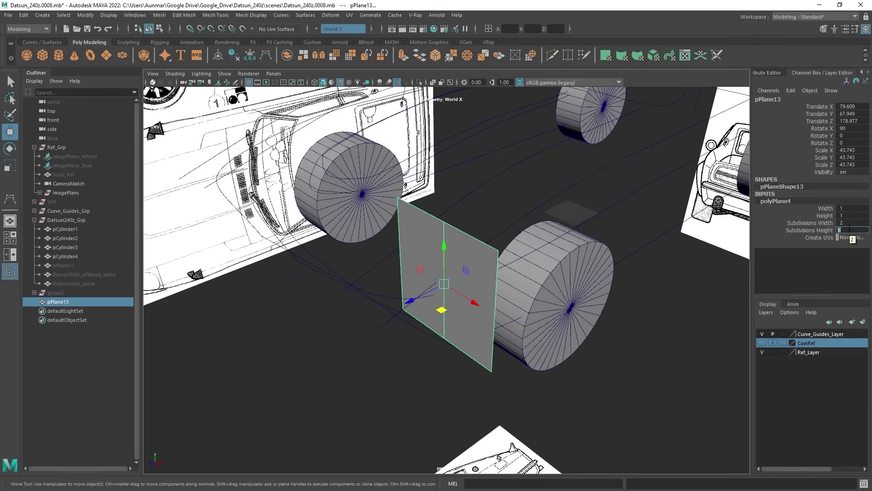
key(Return)
scroll(616, 271, down, 6)
double_click(853, 107)
text(0)
key(Return)
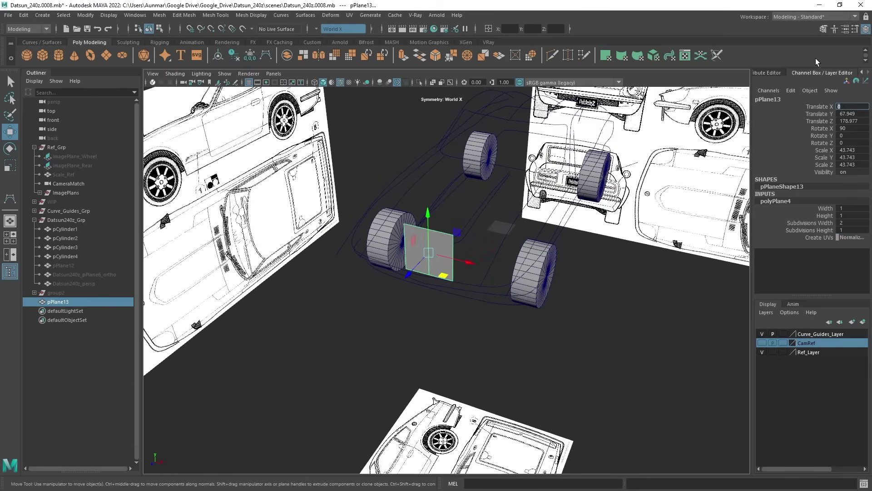
- Open the Modeling Toolkit and set symmetry to World X
click(823, 28)
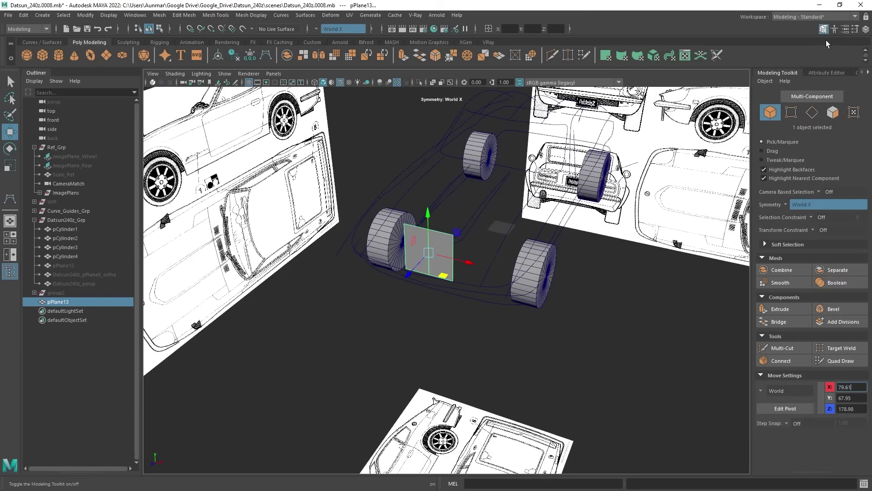
click(787, 205)
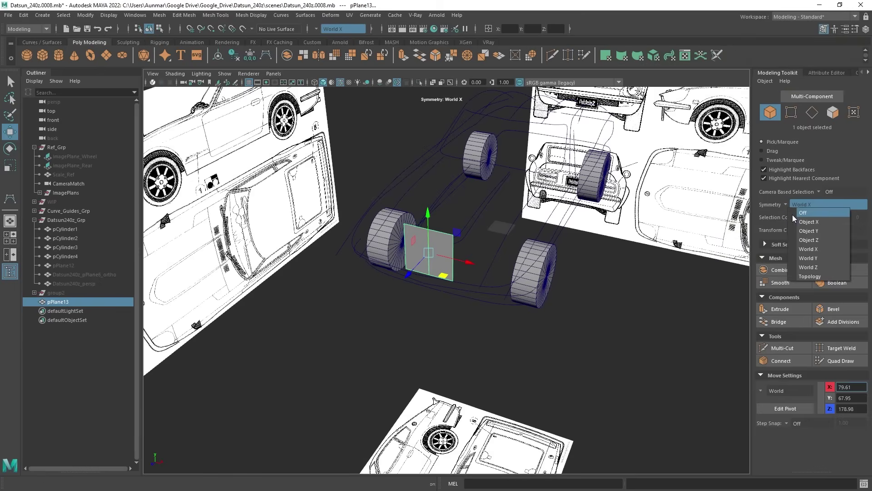
click(823, 251)
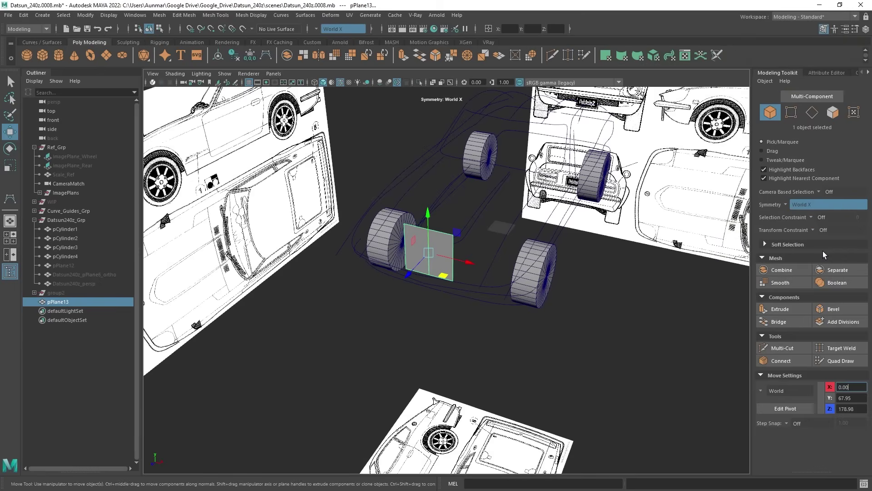
- Widen the plane symmetrically by moving its outer side edges out to about X 40.8
right_drag(450, 244, 454, 185)
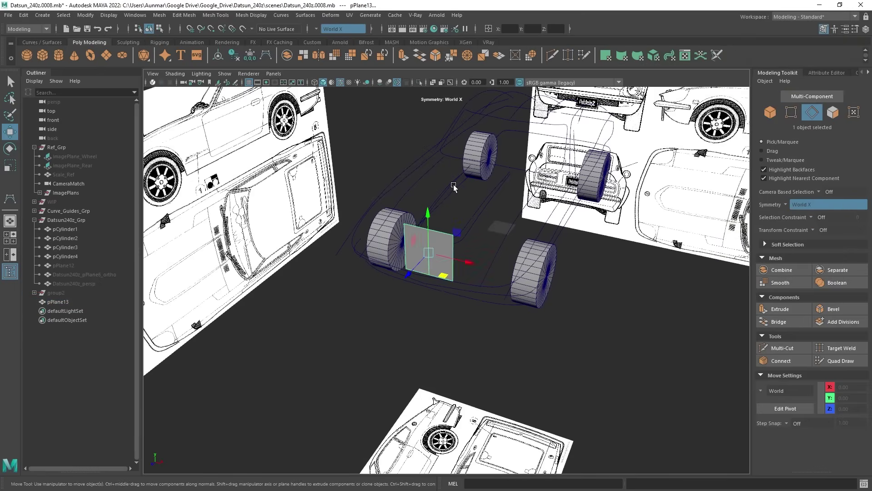
click(453, 244)
alt+drag(473, 187, 519, 180)
alt+drag(492, 234, 533, 259)
alt+drag(551, 296, 504, 323)
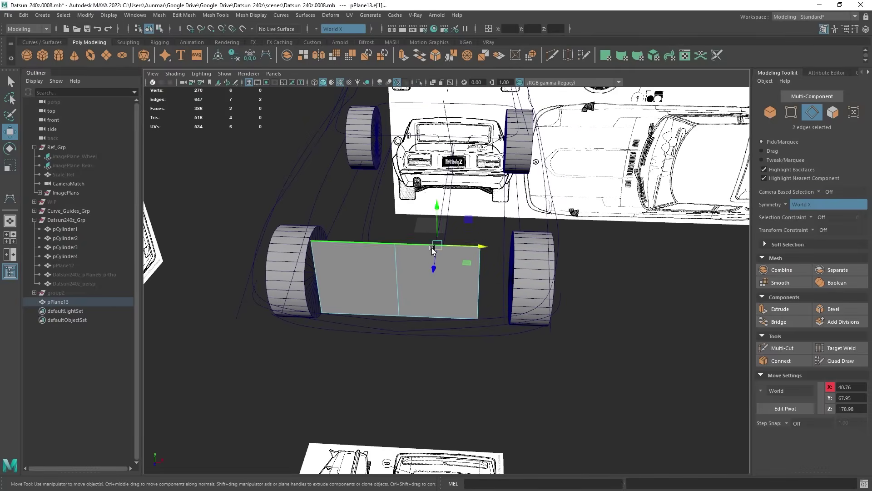
- Lower the plane's upper edges to about Y 65.7 and pull its lower edges forward to about Z 200.2
drag(438, 223, 437, 263)
alt+drag(505, 330, 520, 284)
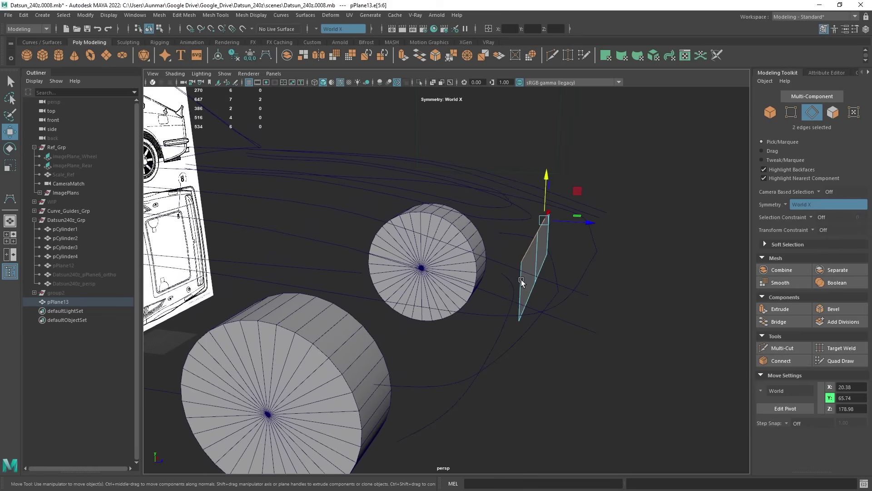
drag(585, 271, 481, 283)
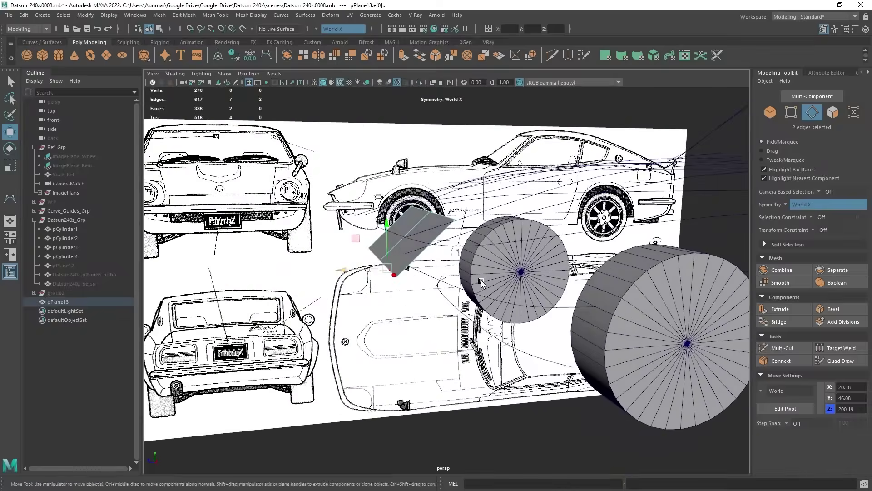
alt+drag(378, 232, 362, 245)
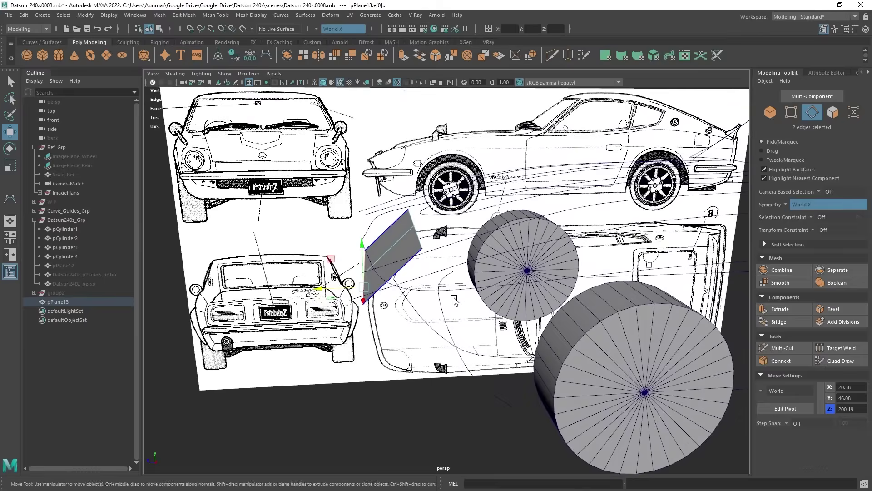
- Raise the plane's front edges to about Y 59.7 in the side view, matching the nose tip on the blueprint
key(space)
key(space)
alt+middle_drag(371, 318, 666, 300)
alt+middle_drag(416, 294, 529, 271)
scroll(529, 271, up, 2)
drag(306, 317, 312, 296)
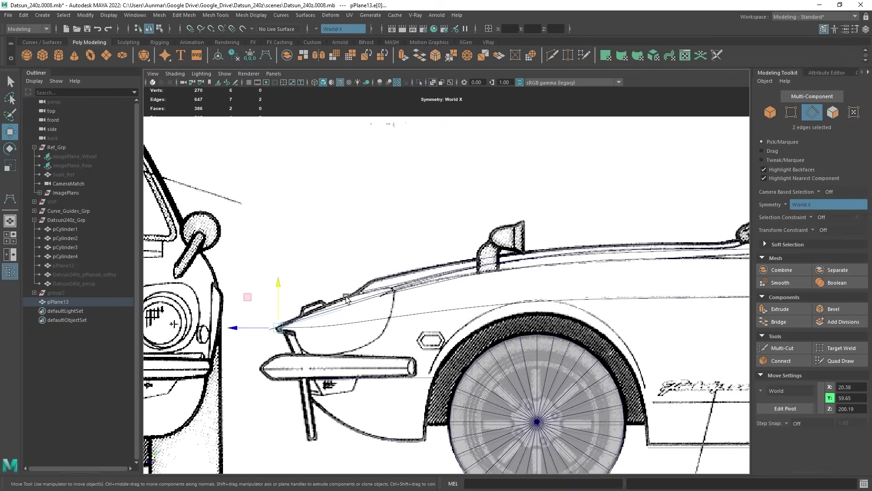
- Move the strip's rear edges forward to about Z 186.3 in the perspective view
key(space)
key(space)
alt+drag(488, 242, 495, 319)
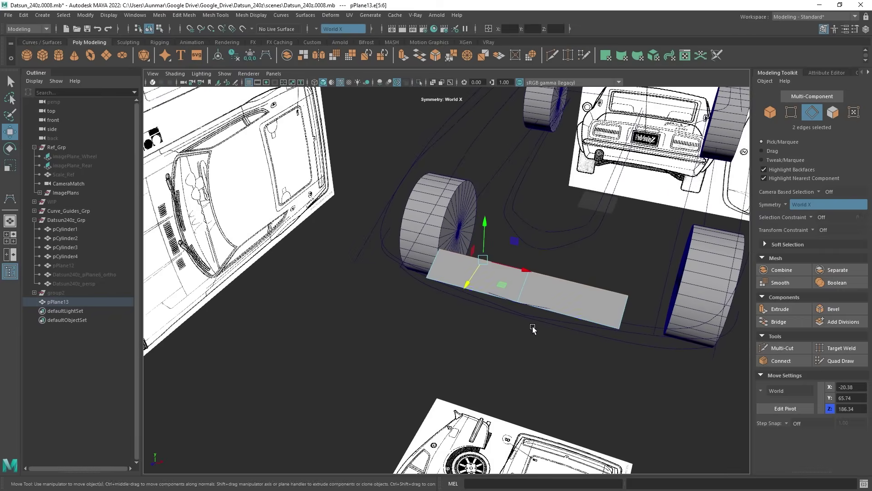
- Extrude the strip's outer side edges symmetrically outward and back along the nose guide curve to about X 64.7, Z 183.6
alt+middle_drag(620, 319, 509, 309)
click(495, 297)
alt+drag(532, 354, 495, 328)
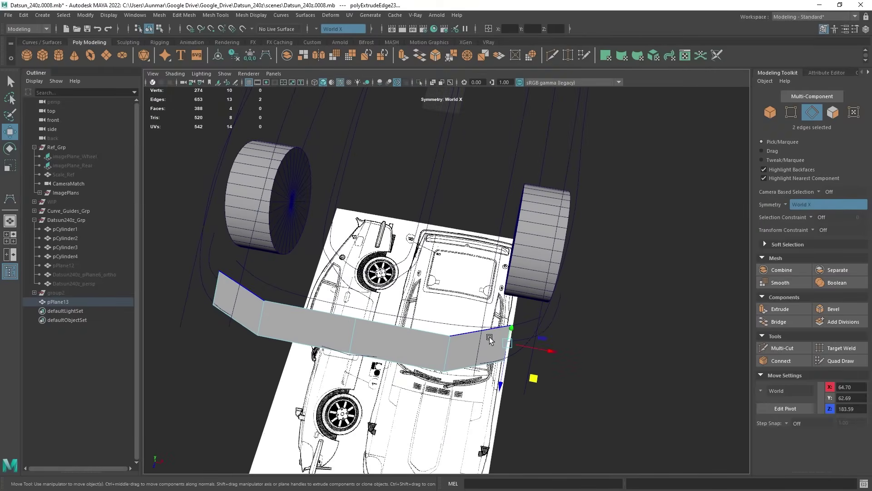
- Move the upper corner vertices of the strip's outer ends to about X 58.3, Y 65.7, Z 179.2
right_drag(405, 341, 362, 230)
alt+middle_drag(556, 320, 547, 276)
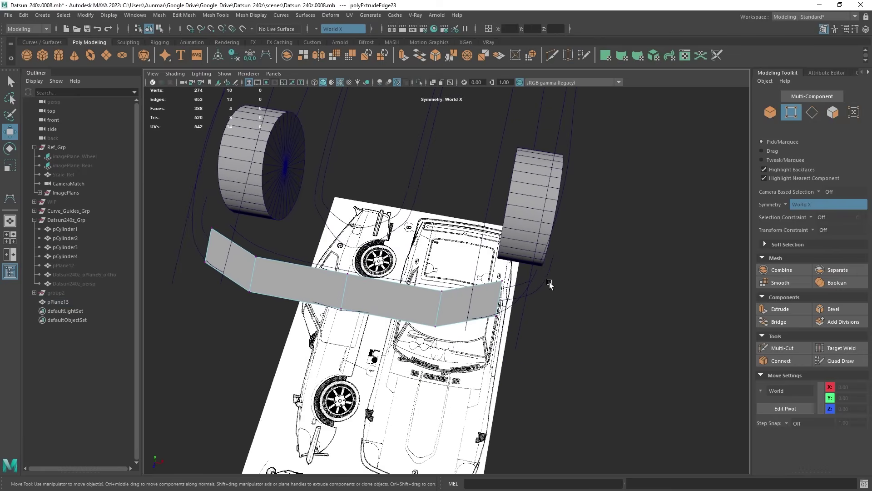
drag(477, 265, 477, 265)
alt+drag(477, 265, 478, 226)
alt+drag(562, 262, 524, 186)
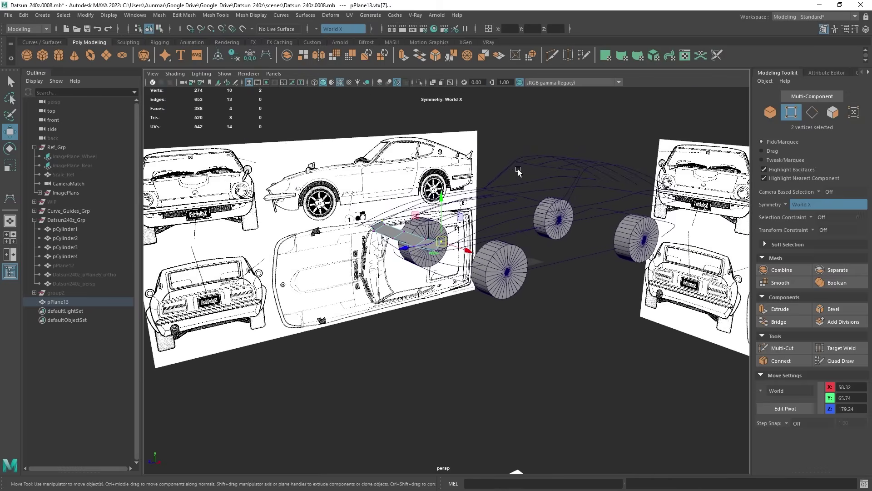
right_drag(405, 159, 503, 119)
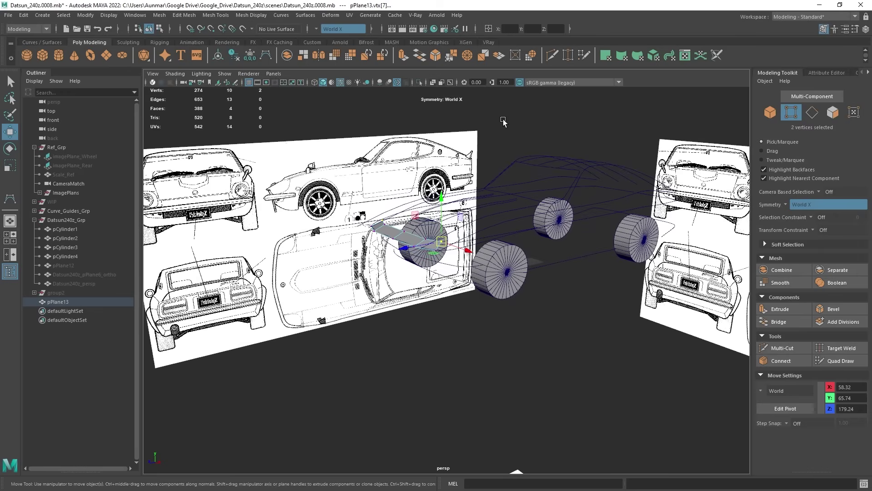
- Set the side image plane to display only when looking through the side camera
key(q)
click(441, 152)
alt+drag(517, 245, 600, 209)
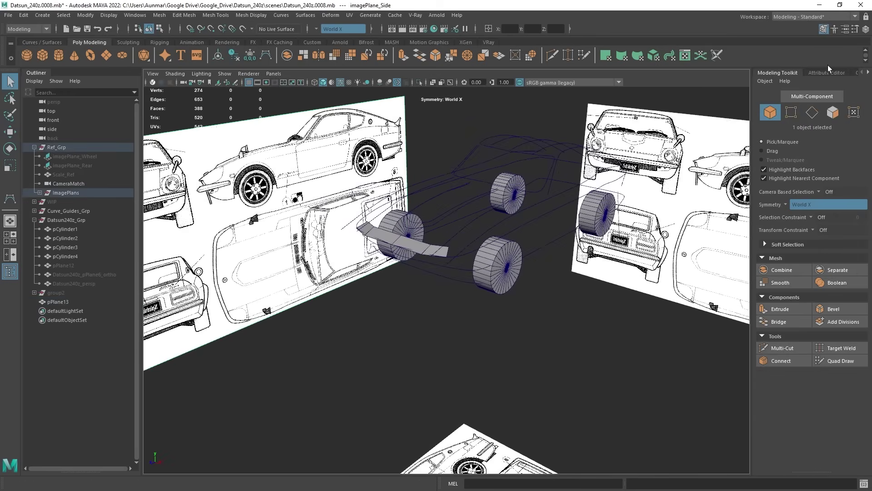
click(866, 30)
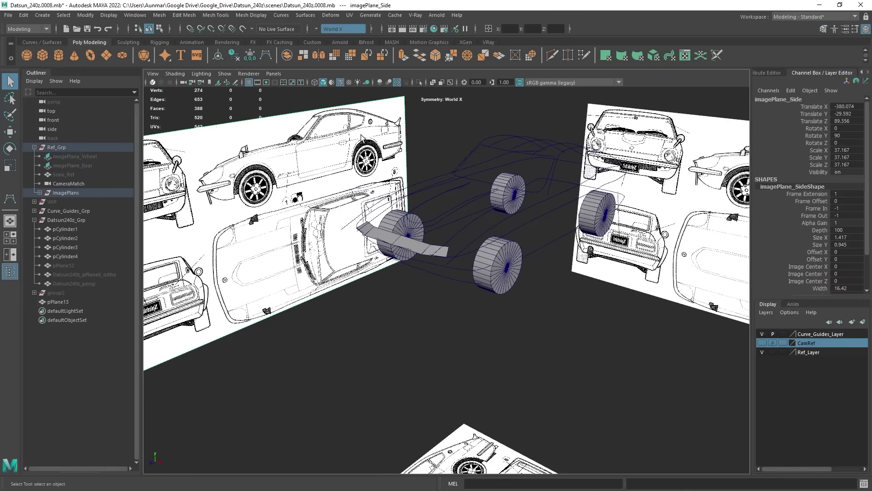
key(ctrl+a)
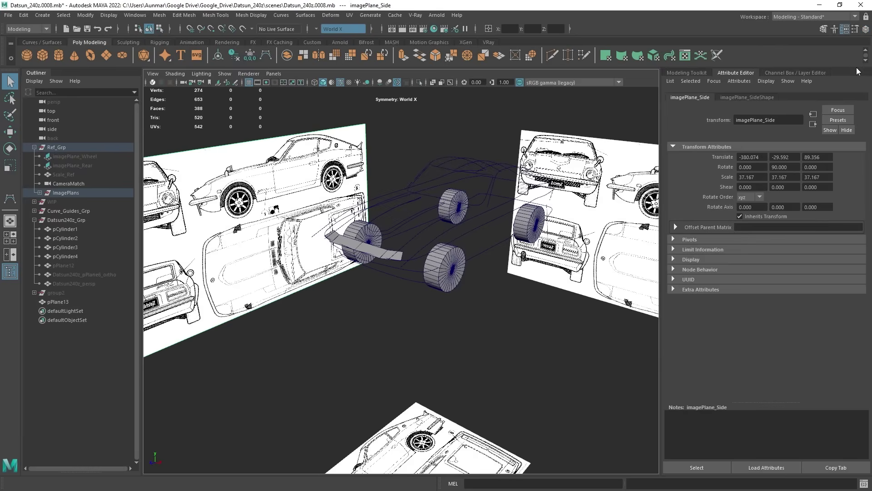
click(737, 97)
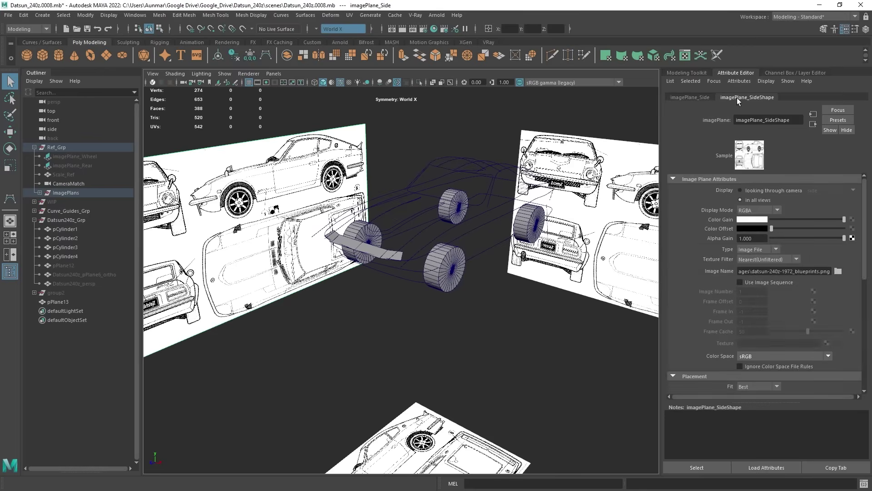
click(762, 191)
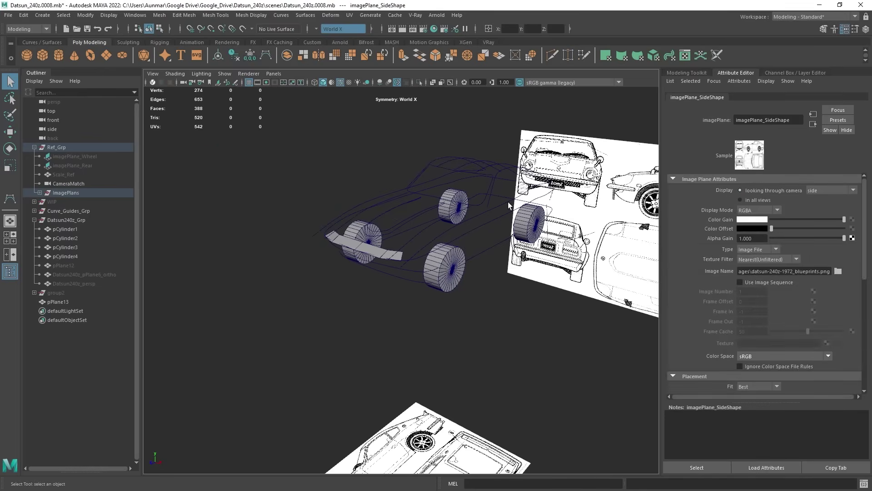
key(space)
key(space)
key(space)
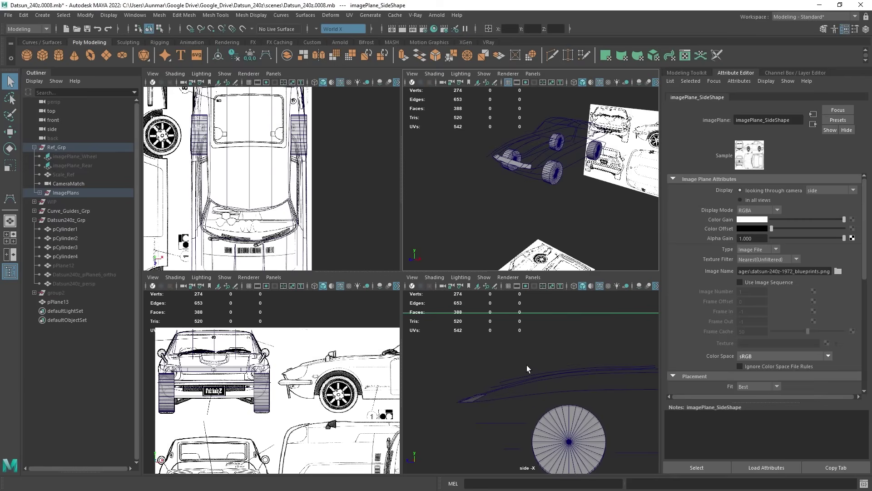
scroll(555, 347, down, 8)
scroll(532, 376, up, 2)
key(space)
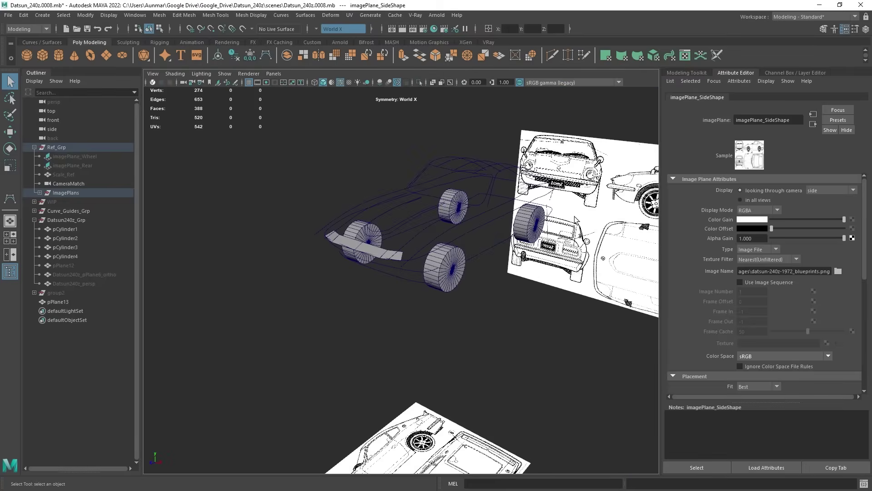
- Extrude the strip's outer side edges around the nose corner and back to about Z 145.1, following the guide curve
alt+drag(456, 203, 405, 277)
click(585, 196)
scroll(405, 277, up, 3)
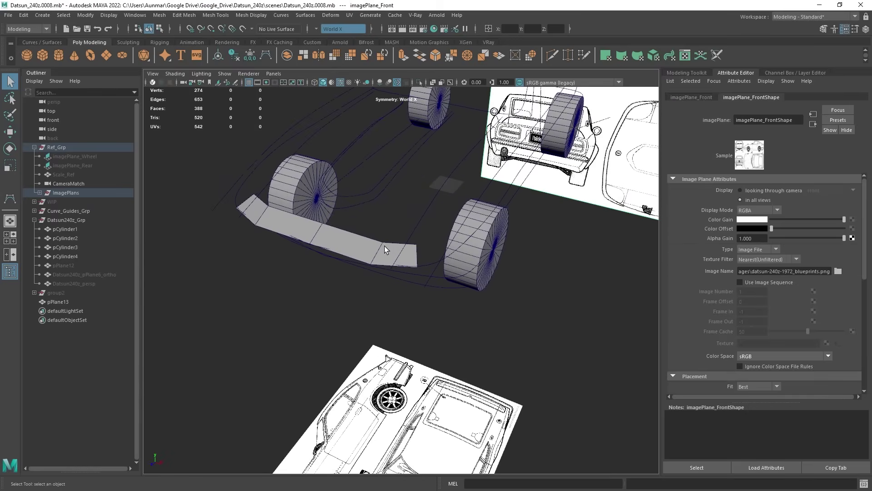
click(385, 247)
scroll(385, 247, up, 4)
right_drag(384, 181, 382, 114)
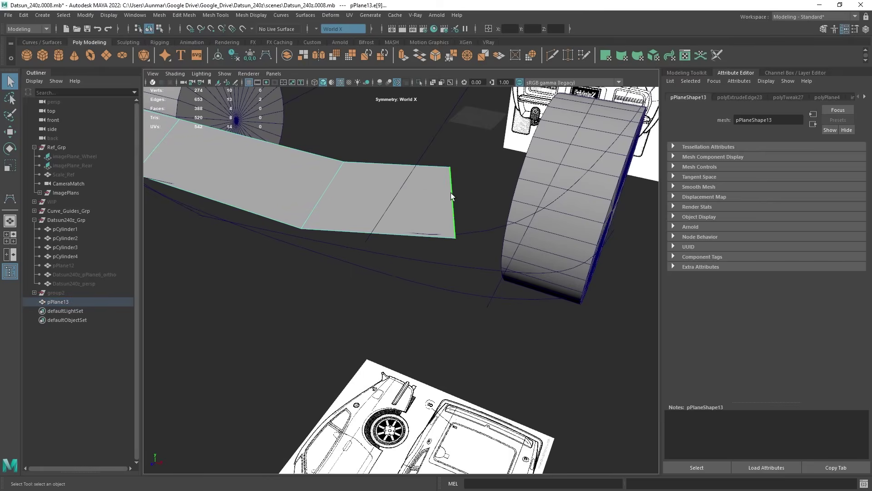
alt+drag(451, 193, 442, 218)
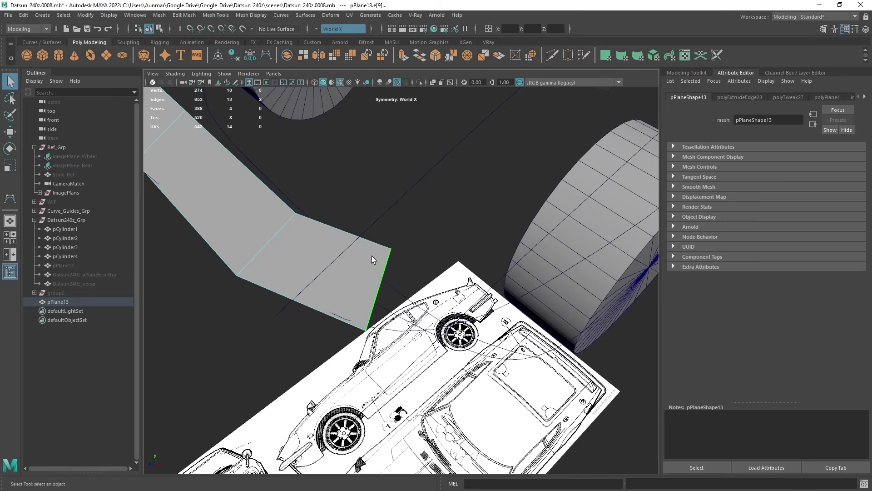
right_drag(370, 231, 370, 258)
right_drag(373, 207, 372, 208)
key(w)
alt+drag(367, 265, 394, 303)
shift+middle_drag(389, 305, 552, 277)
alt+drag(551, 282, 376, 247)
- Extrude the side edges back along the fender to about Z 19.7 and raise them to about Y 76.1
shift+drag(285, 251, 593, 193)
alt+drag(443, 245, 506, 226)
alt+drag(445, 227, 441, 226)
key(space)
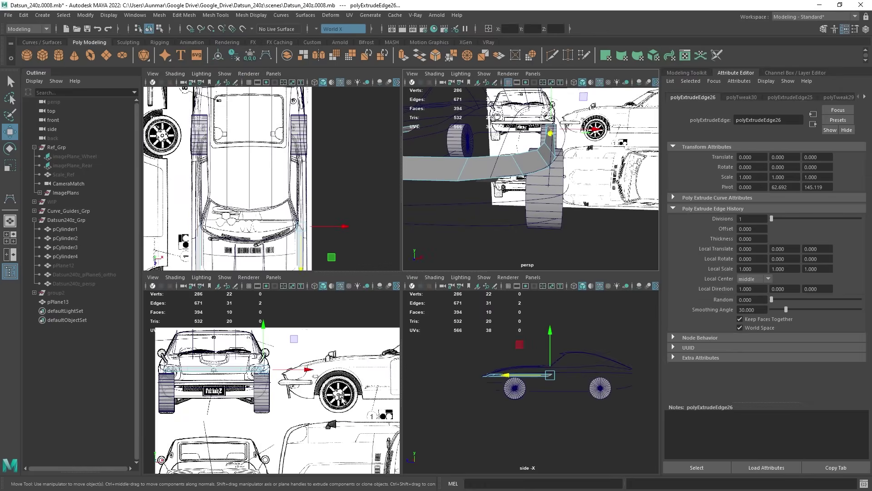
key(space)
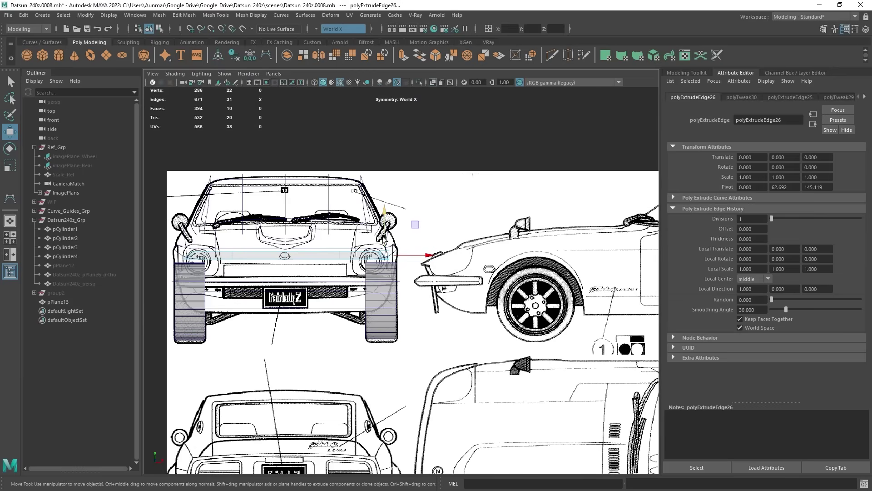
key(space)
key(space)
alt+drag(524, 215, 358, 128)
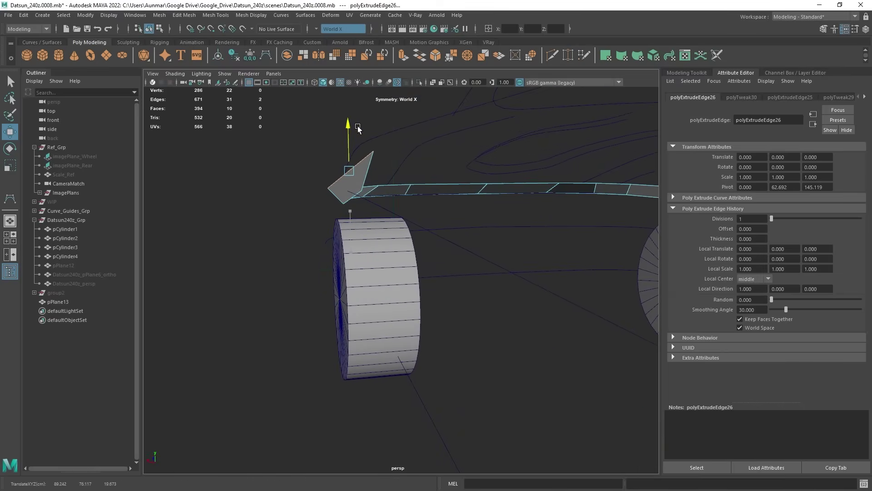
drag(319, 172, 341, 171)
alt+drag(342, 172, 409, 201)
- Raise the strip's edges at the front of the wheels, at about Z 145.1, toward the guide curve
click(292, 207)
alt+drag(292, 207, 462, 227)
drag(477, 188, 428, 212)
- Display the side image plane in all views again for modelling in the side view
key(space)
key(space)
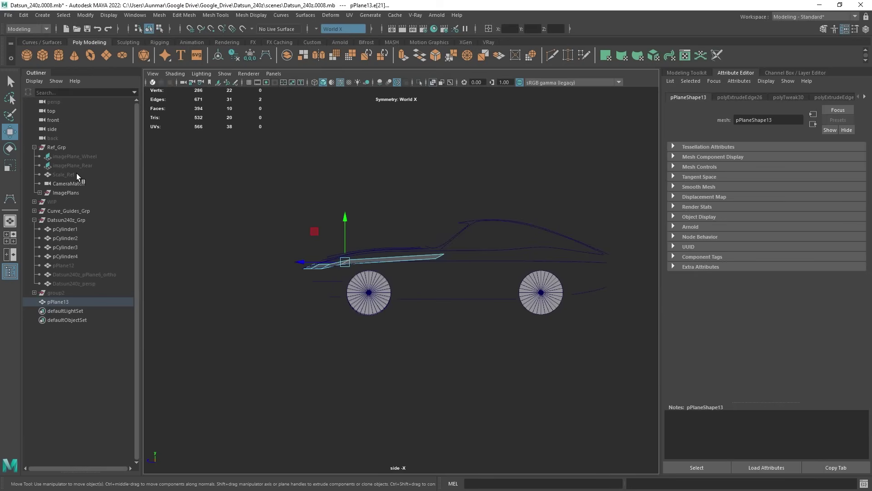
click(40, 192)
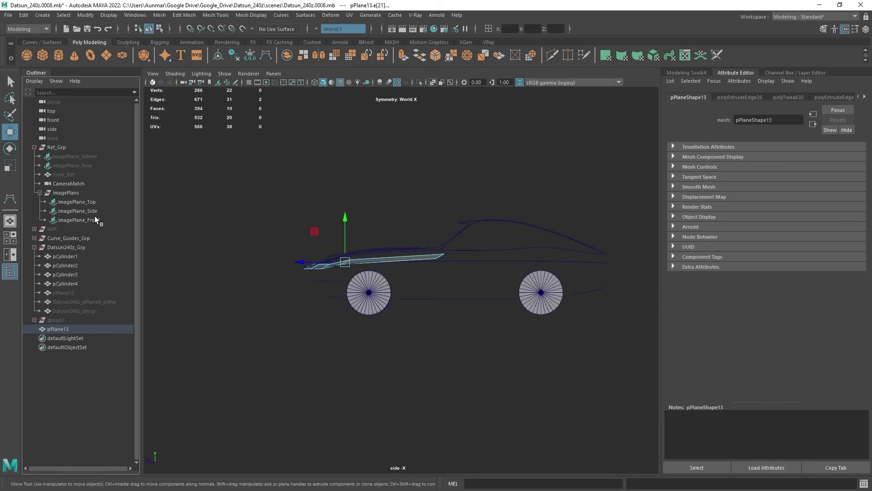
click(95, 208)
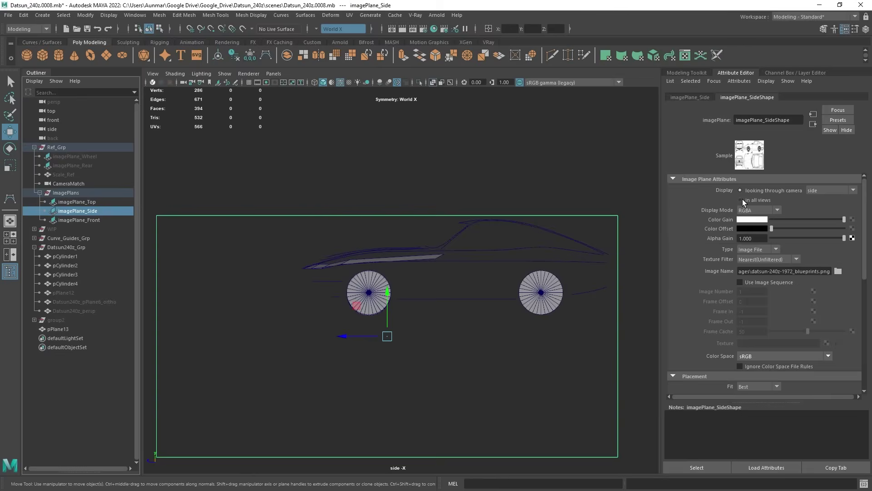
click(741, 200)
- Lower the strip's edges ahead of the front wheels to about Y 67.8 against the side blueprint
scroll(334, 303, up, 10)
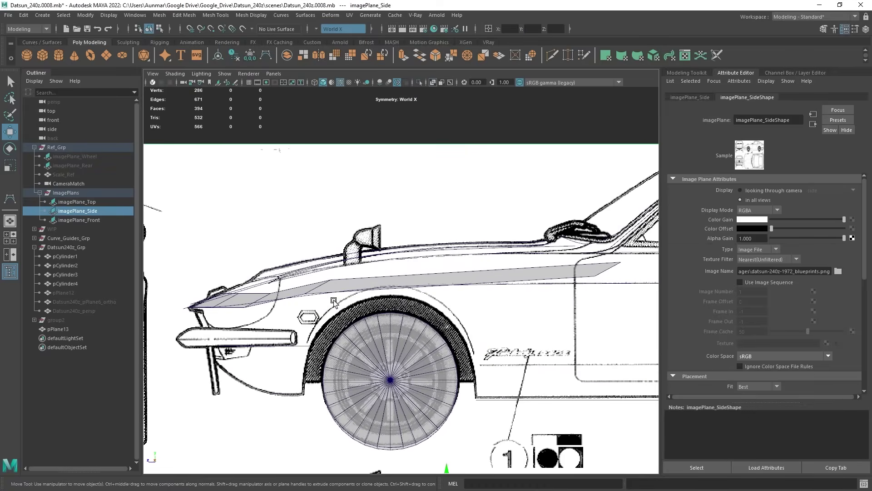
click(330, 283)
right_drag(329, 283, 321, 202)
scroll(312, 281, up, 3)
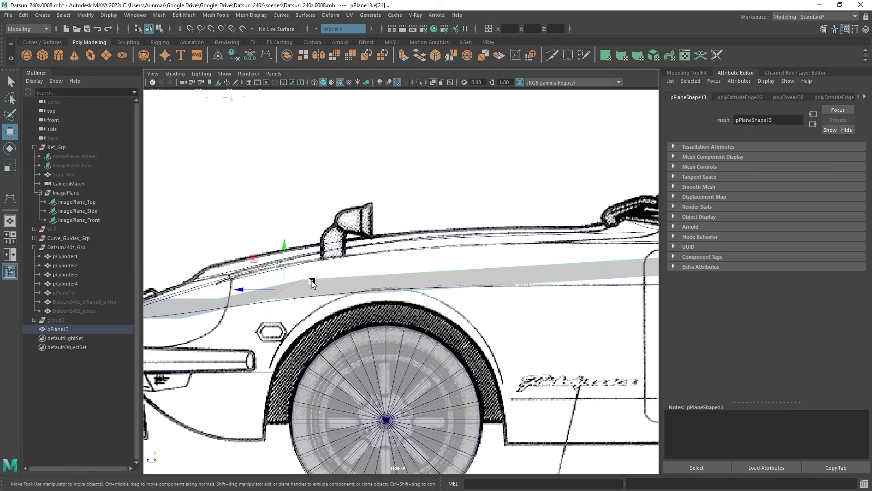
drag(284, 265, 284, 267)
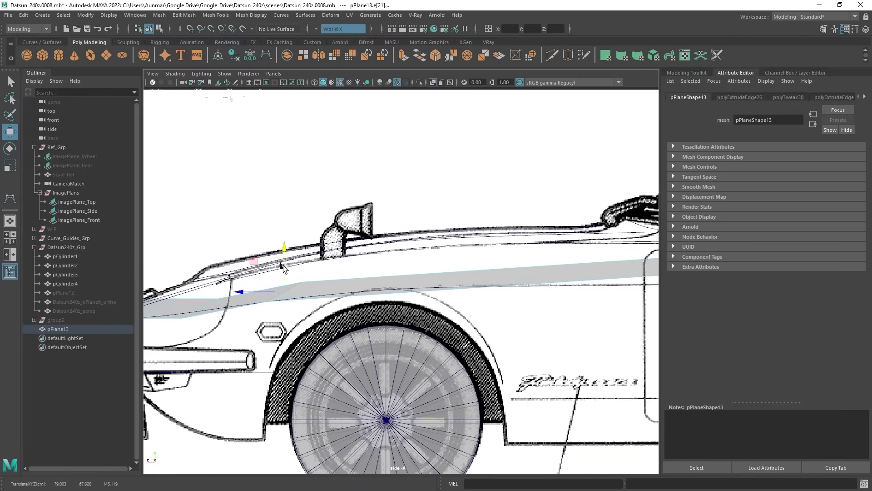
- Lower the strip's rear end edges slightly and scale them along Z until they stand vertical in the side view
alt+middle_drag(575, 287, 416, 282)
click(529, 264)
drag(531, 241, 532, 249)
key(r)
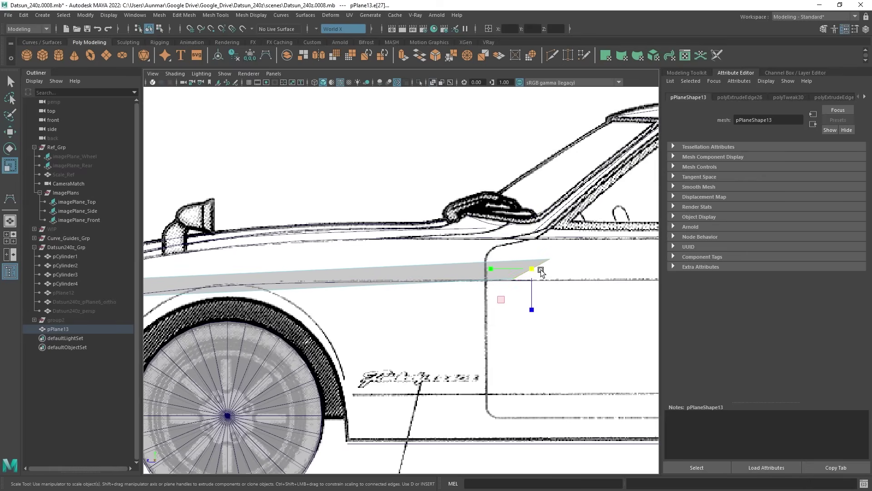
drag(490, 268, 558, 273)
- Move the strip's rear end edges forward above the front wheel centre, at about Y 71.8 on the body line
key(w)
drag(500, 269, 188, 272)
alt+middle_drag(222, 278, 353, 258)
drag(353, 229, 351, 236)
alt+middle_drag(368, 252, 362, 255)
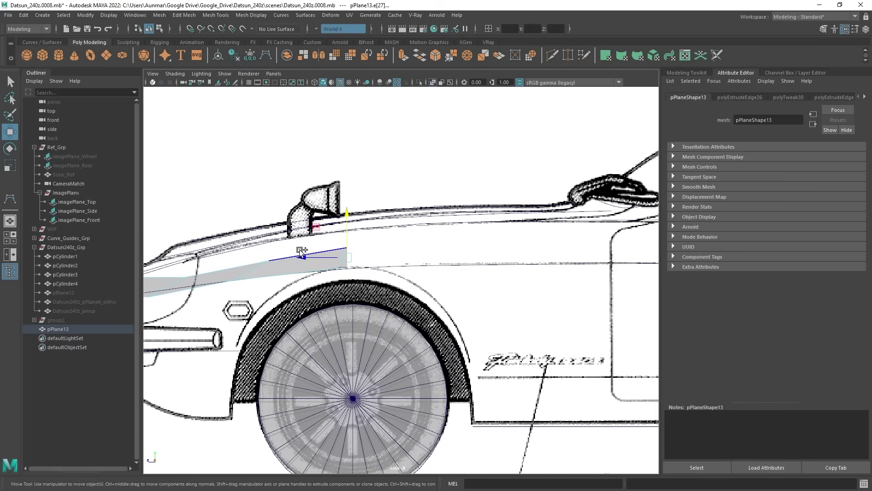
alt+middle_drag(385, 300, 321, 300)
scroll(409, 255, down, 2)
alt+middle_drag(447, 280, 437, 275)
scroll(438, 276, down, 2)
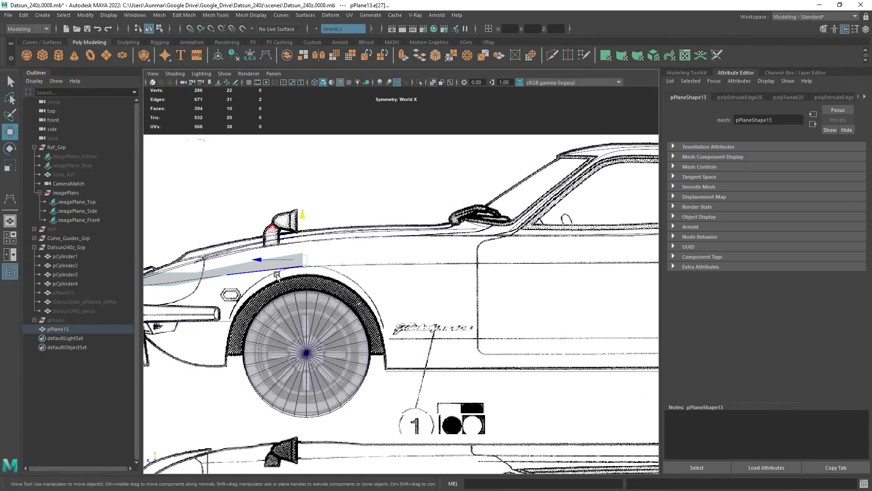
- Extrude the side edges rearward in four sections along the body line, with divisions near Z 33.0 and Z -114.3, ending at about Z -200.0
shift+middle_drag(259, 262, 431, 271)
alt+middle_drag(493, 285, 418, 296)
shift+drag(373, 275, 610, 280)
alt+middle_drag(536, 312, 382, 298)
scroll(443, 304, down, 2)
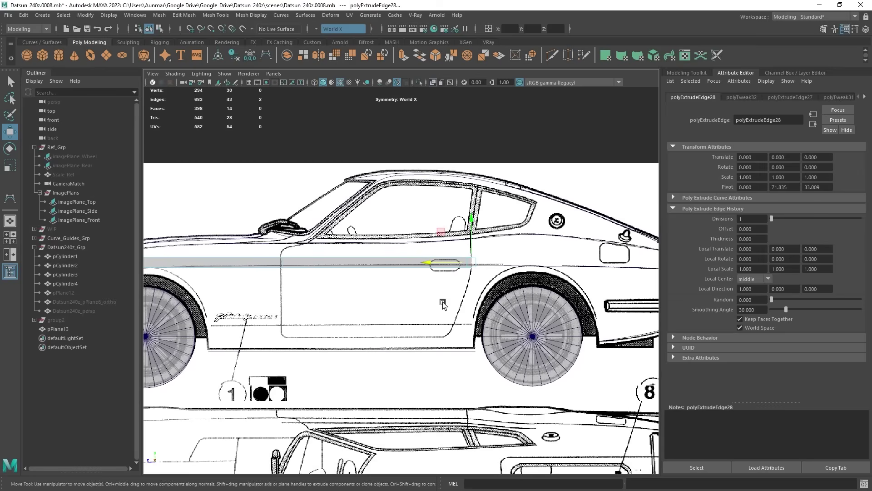
shift+middle_drag(433, 265, 427, 287)
shift+middle_drag(379, 264, 527, 277)
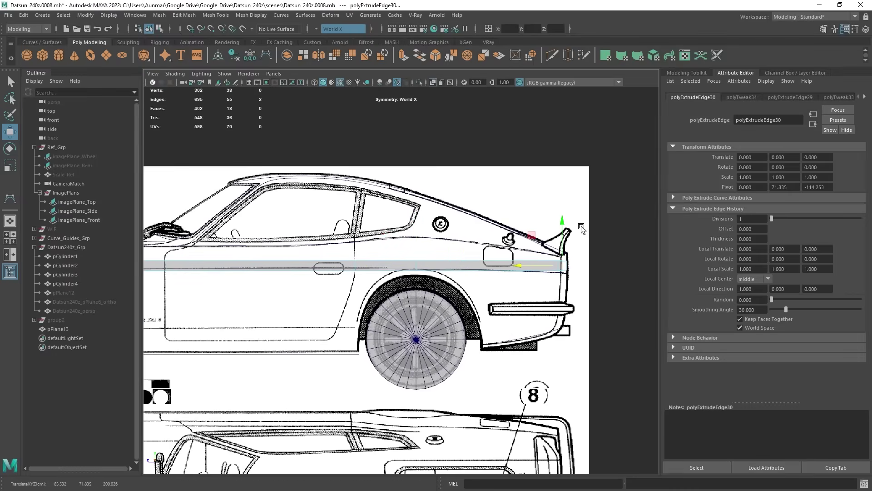
- Move the strip's vertices where the nose turns into the fenders slightly outward to round the corner curve
key(space)
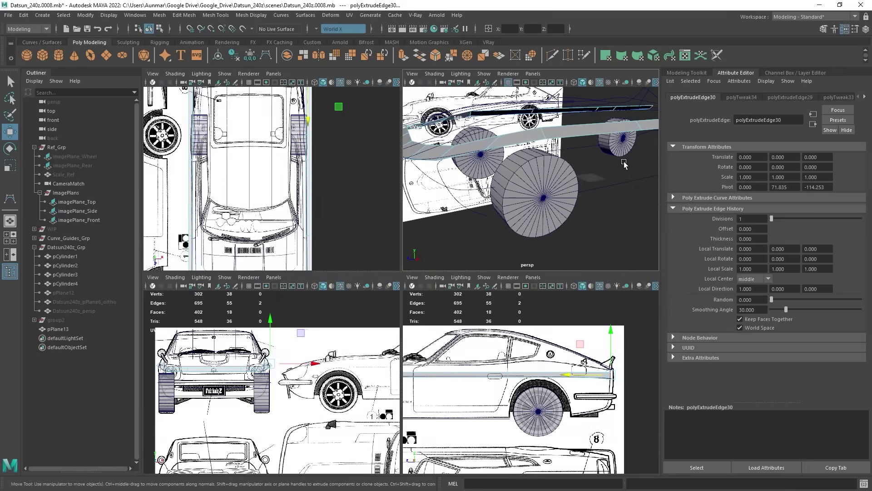
key(space)
alt+drag(410, 236, 429, 229)
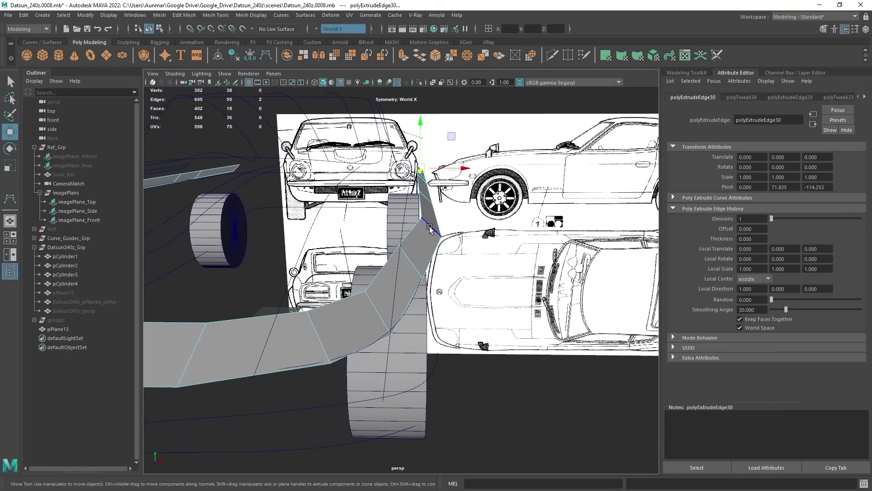
click(408, 266)
alt+drag(408, 266, 432, 225)
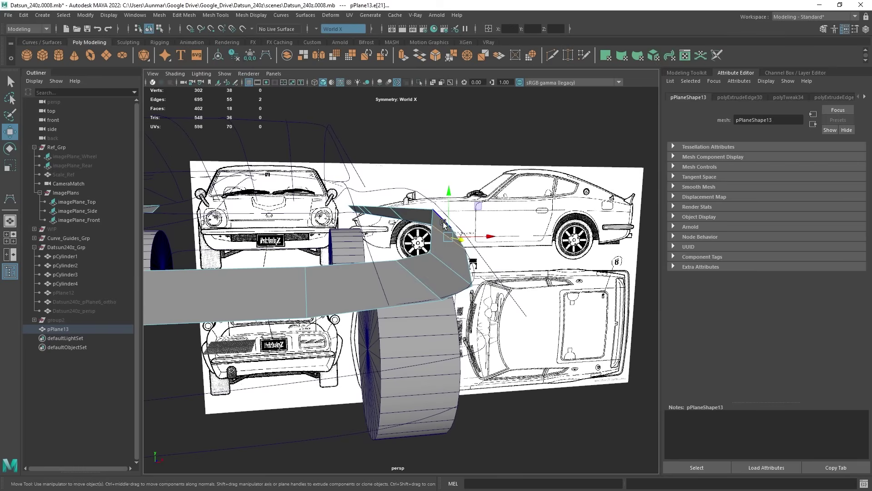
right_click(435, 231)
right_drag(387, 195, 386, 196)
click(433, 223)
alt+drag(438, 284, 461, 241)
drag(473, 184, 484, 184)
alt+drag(463, 232, 367, 265)
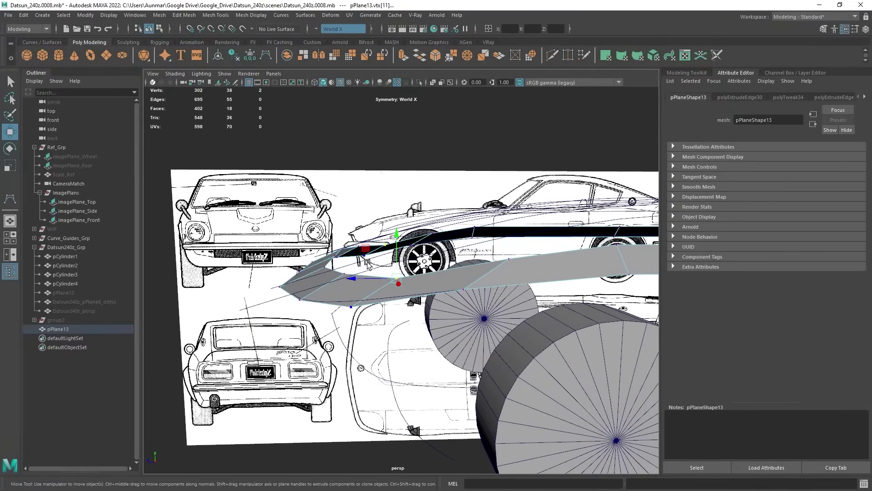
alt+drag(483, 287, 436, 244)
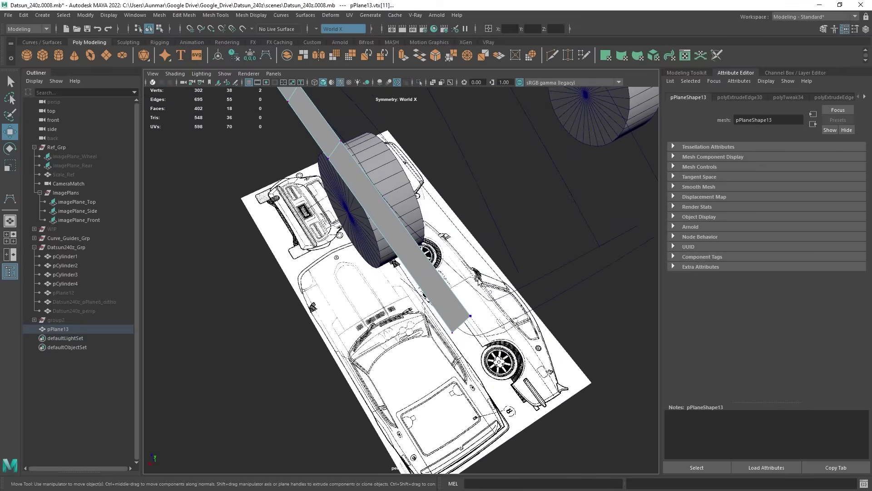
- Extrude the strip's rear end edges in three sections around the tail toward the centre line at about Z -199.5
key(space)
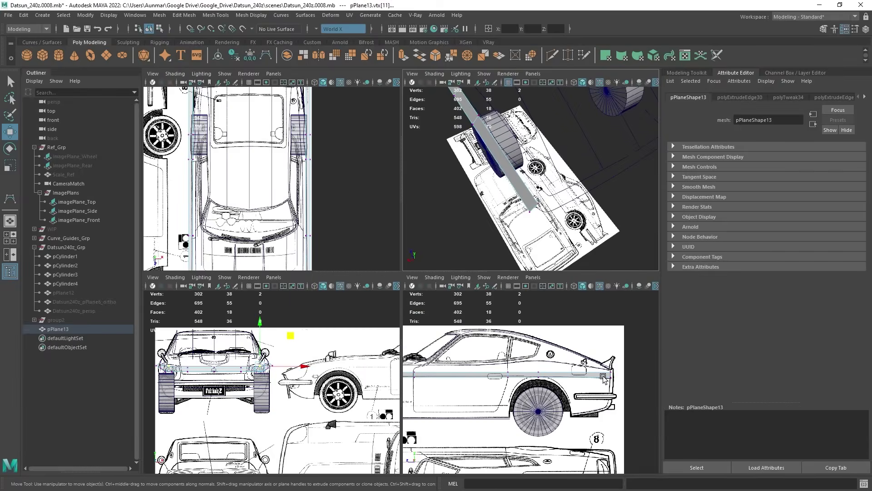
alt+middle_drag(278, 134, 278, 207)
scroll(298, 138, up, 3)
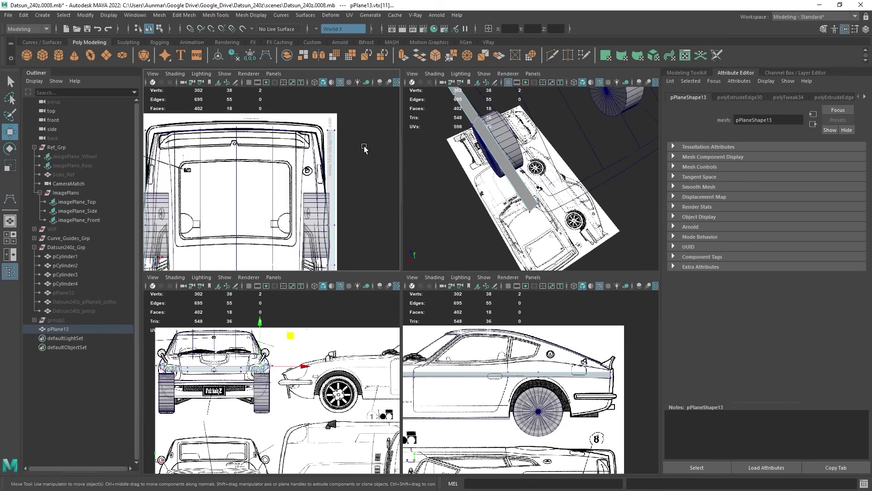
drag(310, 115, 309, 114)
key(space)
alt+drag(472, 228, 414, 264)
right_drag(411, 230, 426, 191)
alt+drag(420, 268, 478, 208)
alt+drag(341, 211, 326, 242)
key(r)
scroll(437, 260, down, 5)
key(w)
alt+drag(446, 268, 356, 274)
drag(301, 273, 337, 297)
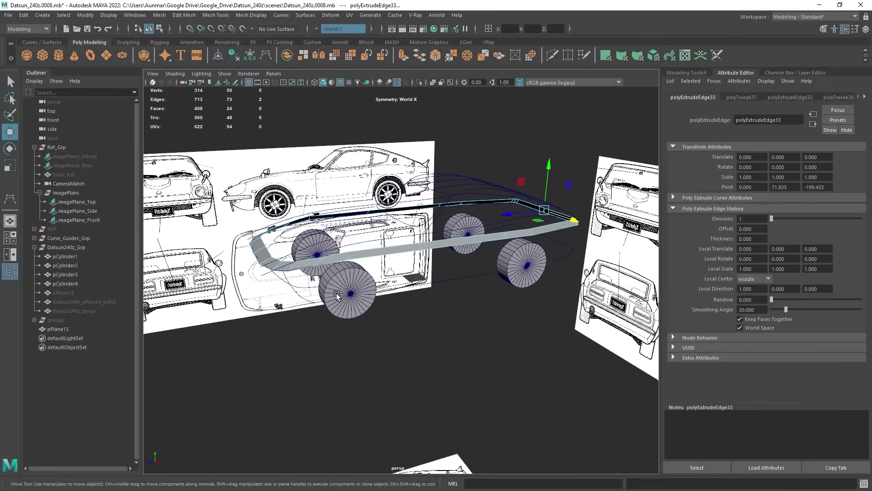
- Hide the extruded strip pPlane13 and show the hidden body mesh Datsun240z_pPlane6_ortho
alt+drag(340, 266, 452, 271)
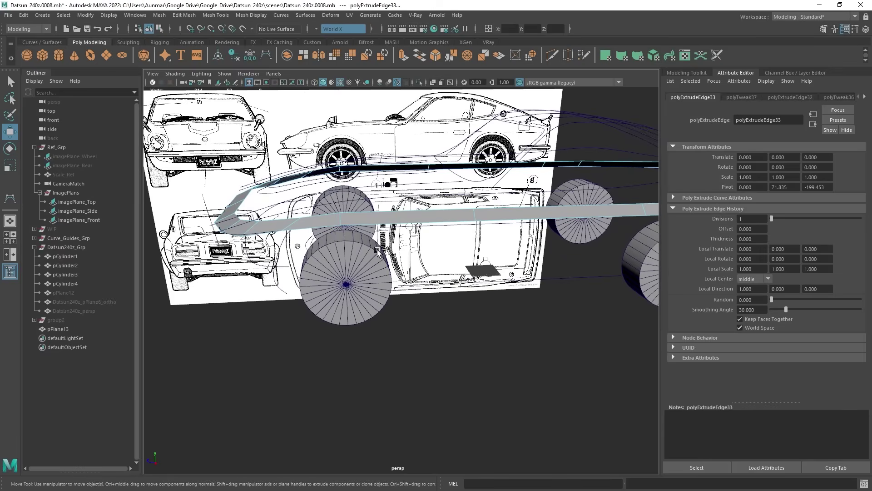
right_drag(447, 208, 487, 197)
key(q)
alt+drag(382, 282, 468, 255)
alt+middle_drag(468, 255, 429, 274)
scroll(483, 316, down, 1)
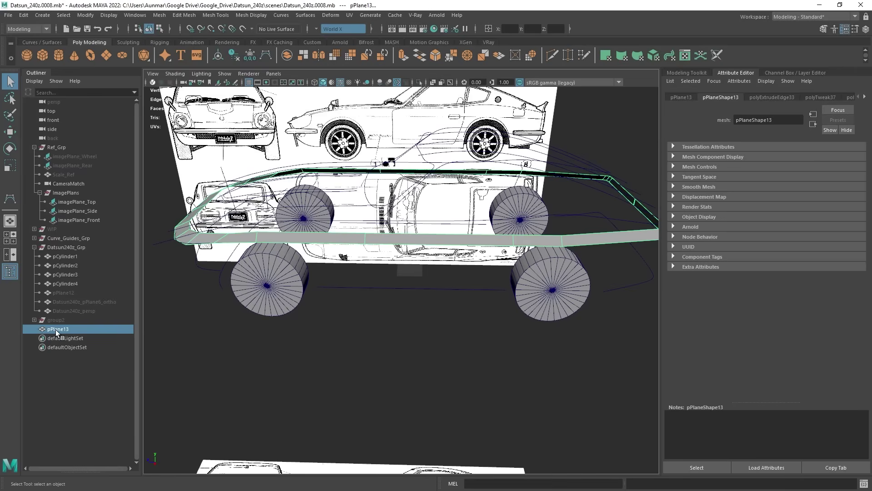
key(ctrl+h)
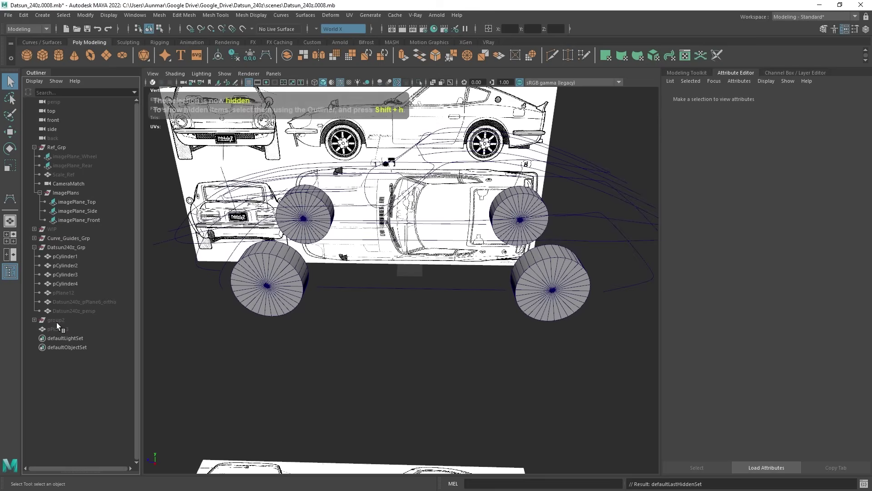
click(96, 311)
click(103, 302)
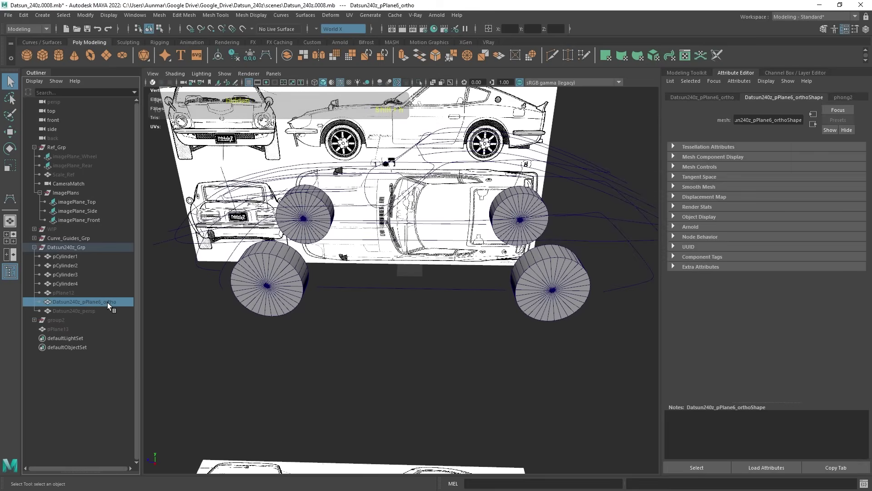
key(shift+h)
- Examine the body mesh from the front and the side, checking the hood, nose and fender shapes
alt+drag(334, 297, 423, 287)
scroll(444, 257, down, 2)
alt+drag(445, 258, 474, 260)
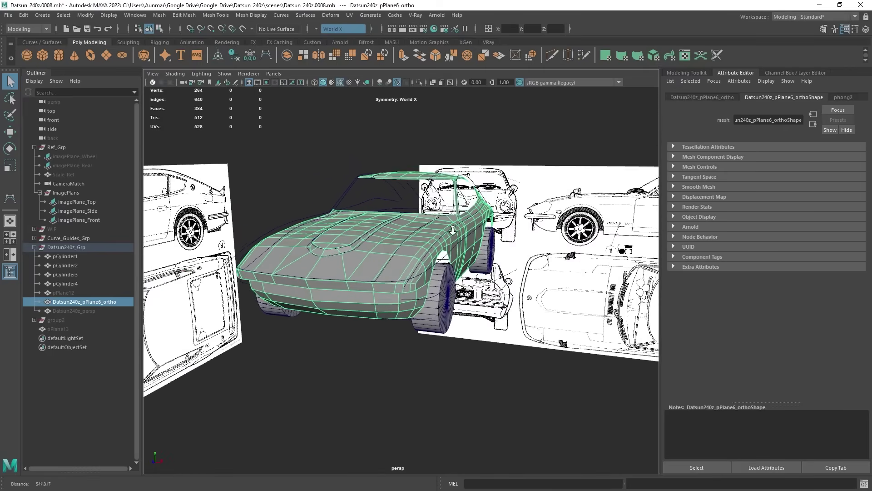
scroll(445, 297, up, 3)
mouse_move(469, 219)
alt+mouse_down()
mouse_move(496, 216)
mouse_move(473, 222)
alt+mouse_up()
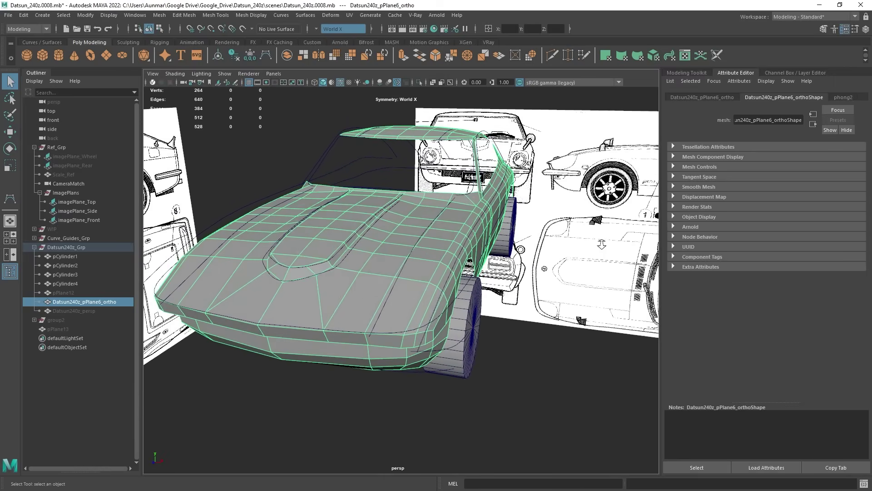
scroll(473, 222, down, 3)
alt+drag(332, 214, 373, 269)
alt+right_drag(372, 268, 410, 289)
alt+drag(410, 288, 401, 221)
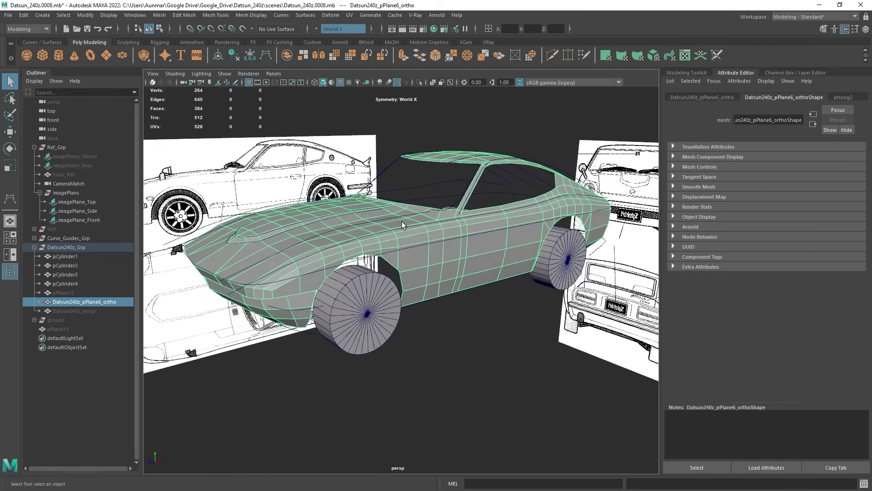
- Look through the CameraMatch camera and hide the ImagePlans blueprint group
key(space)
key(space)
click(273, 73)
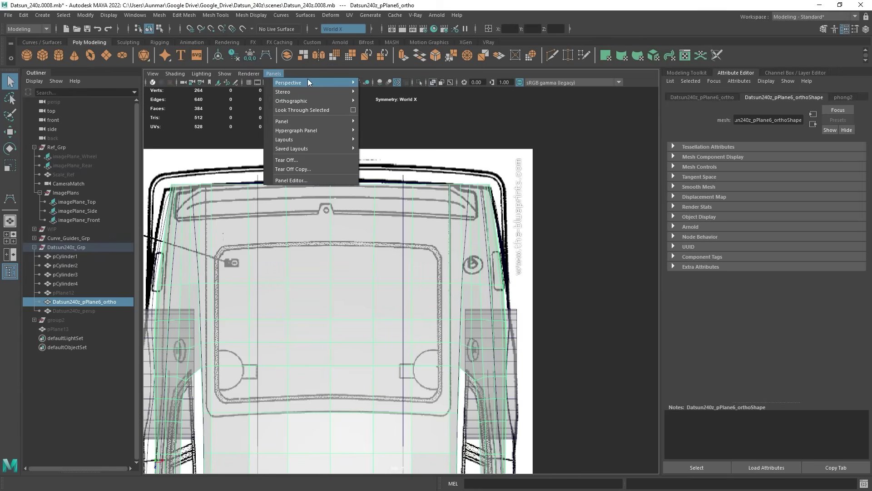
mouse_move(308, 81)
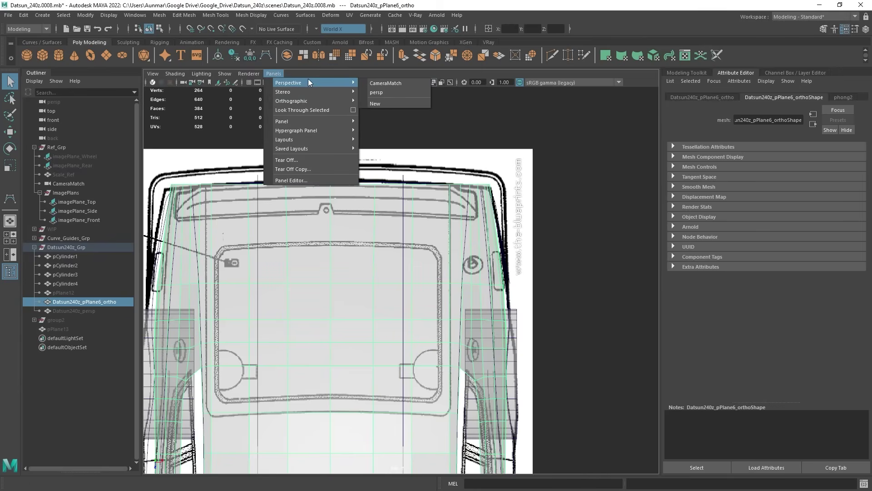
click(400, 83)
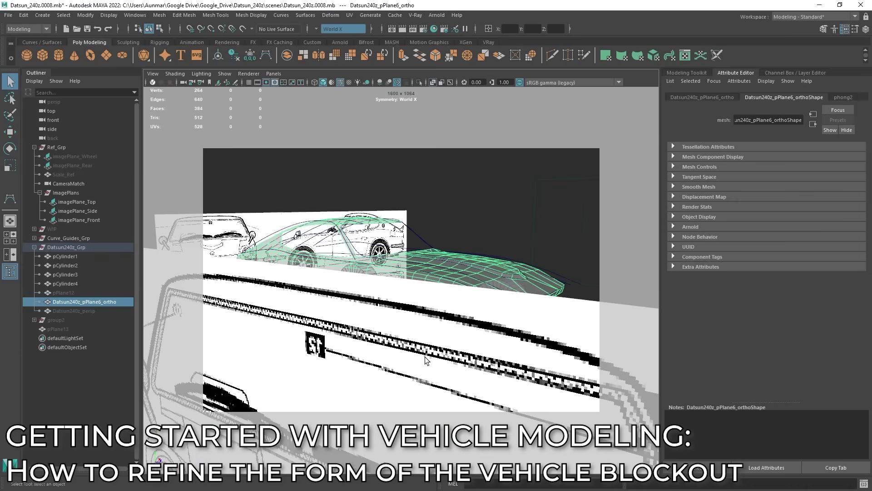
click(66, 191)
key(ctrl+h)
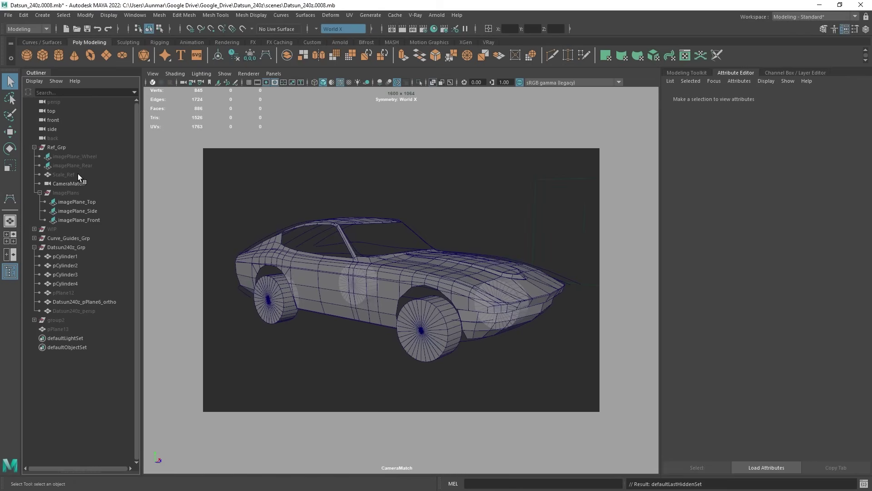
- Show the CamRef layer's photo behind the car and hide the Curve_Guides_Grp guide curves
click(87, 156)
click(93, 165)
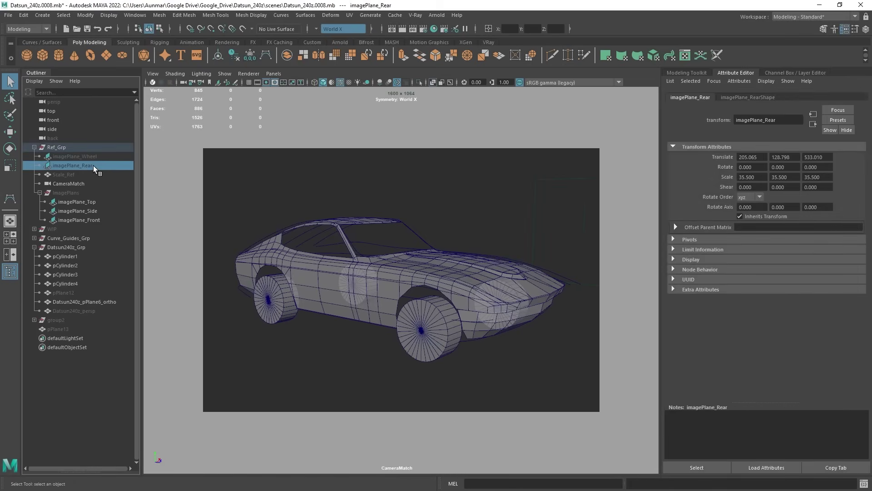
key(shift+h)
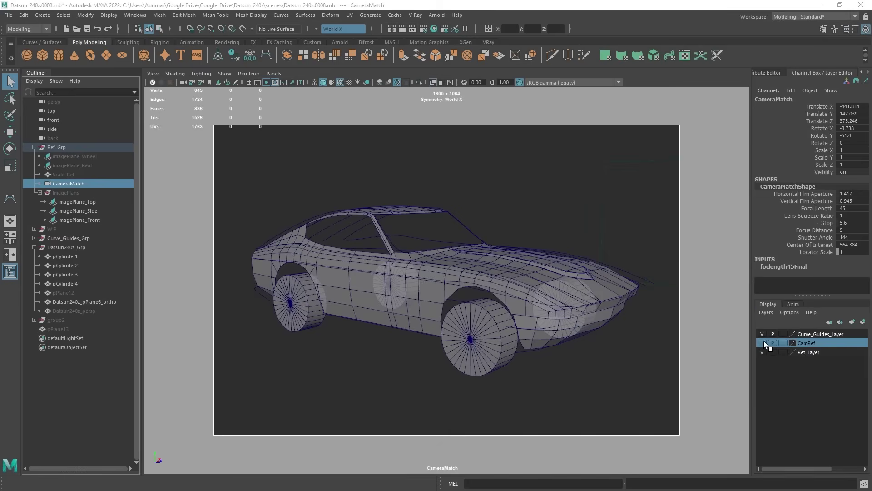
click(762, 343)
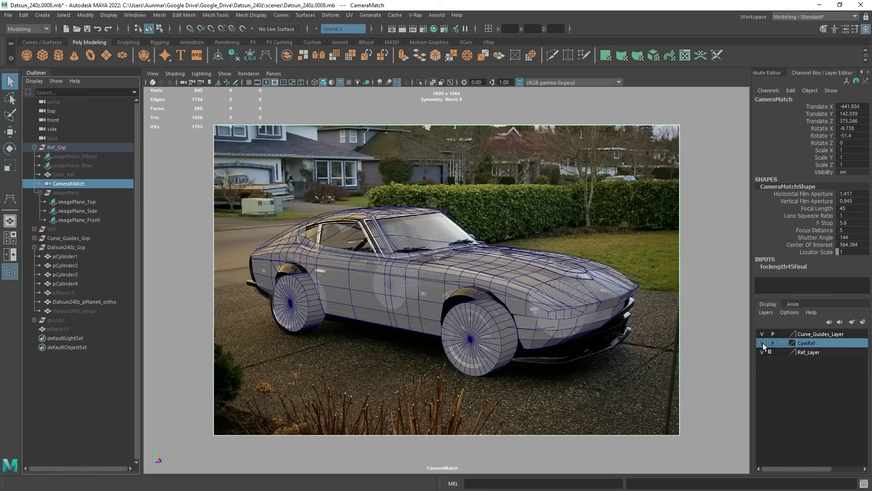
click(69, 301)
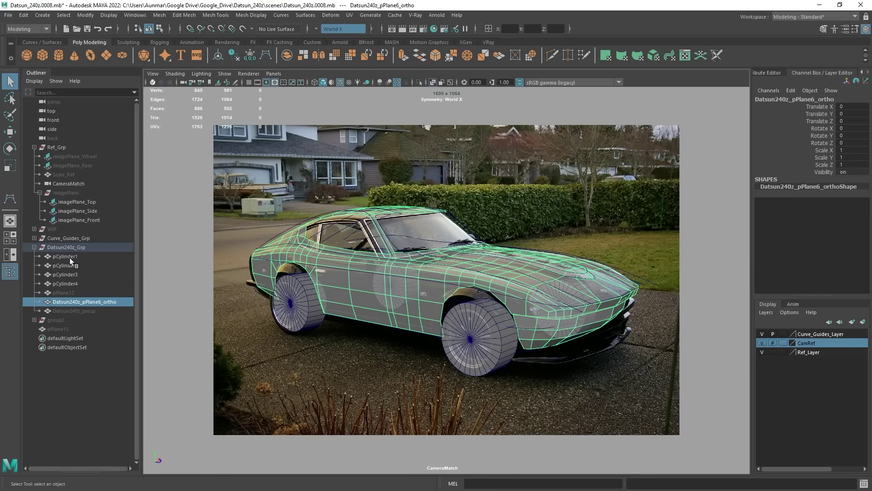
click(70, 239)
key(ctrl+h)
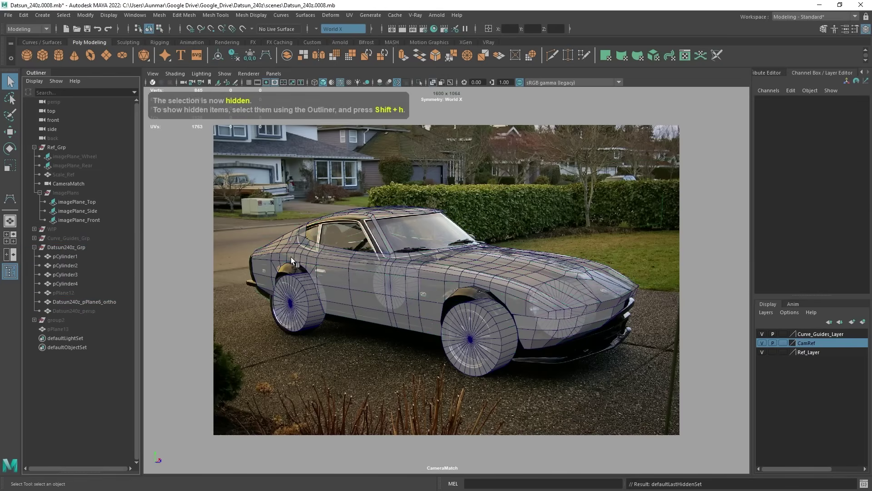
- Apply a lattice deformer to the body mesh Datsun240z_pPlane6_ortho
click(365, 295)
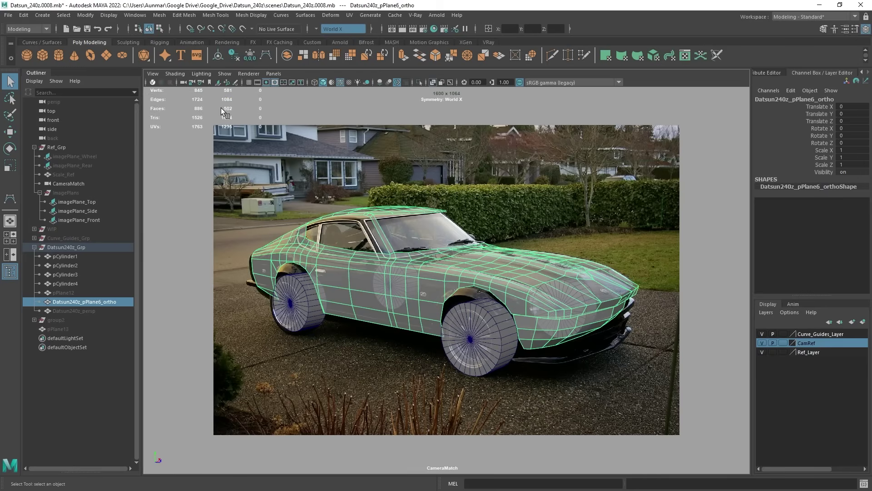
click(192, 84)
click(194, 84)
alt+middle_drag(517, 224, 516, 228)
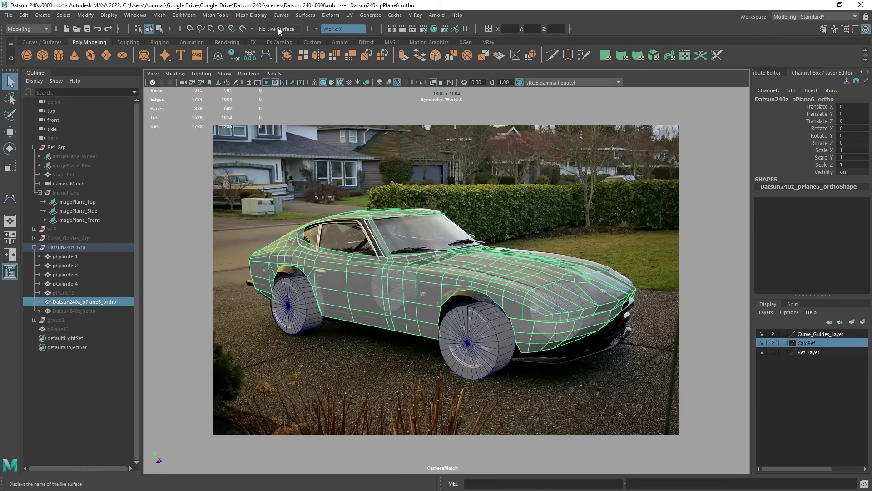
key(space)
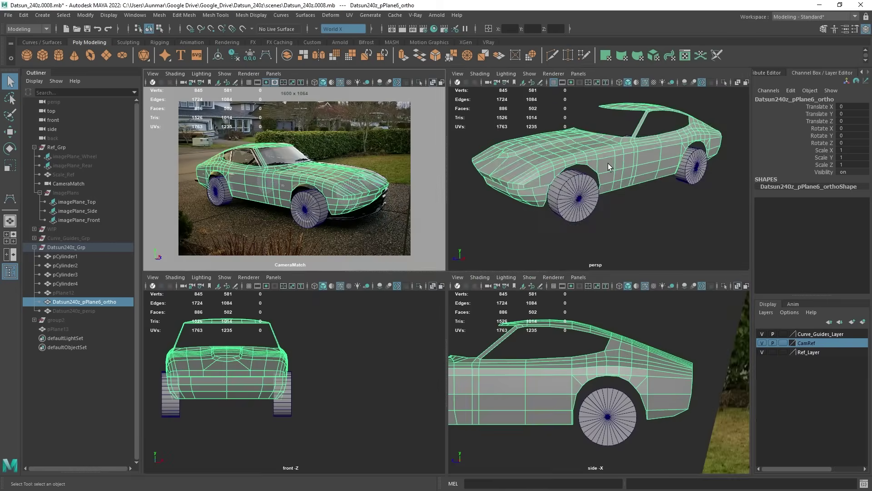
key(space)
key(space)
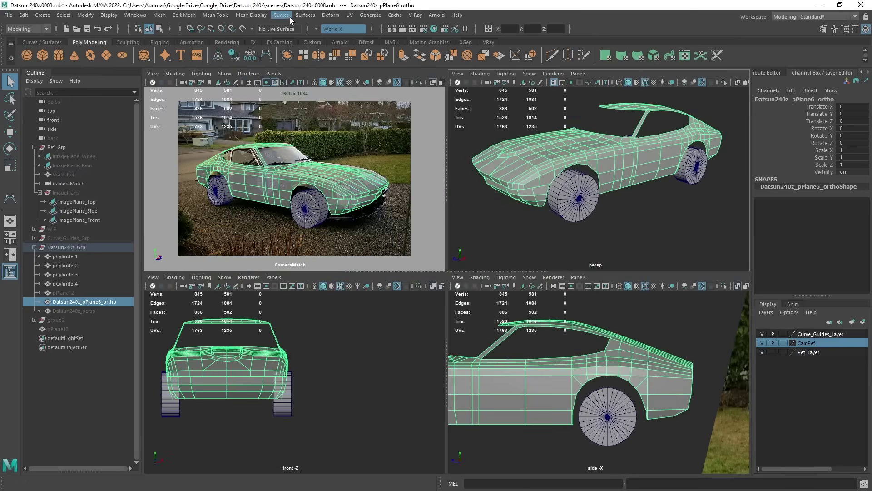
click(330, 15)
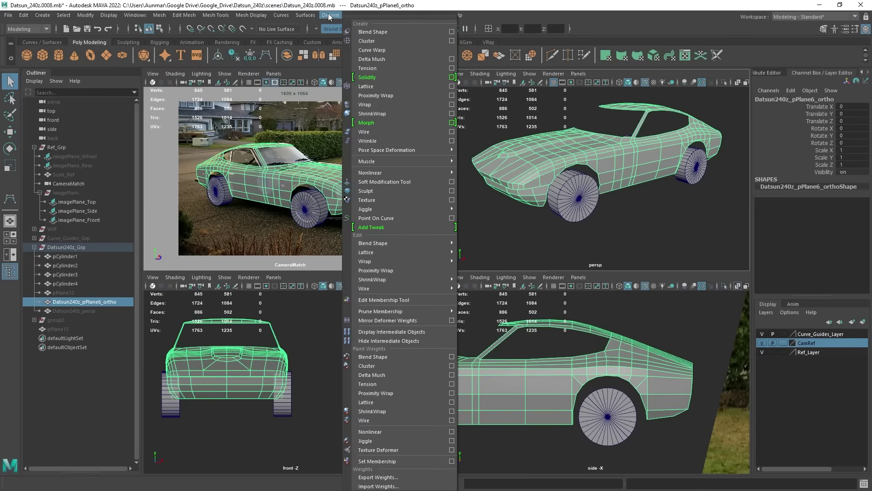
click(368, 86)
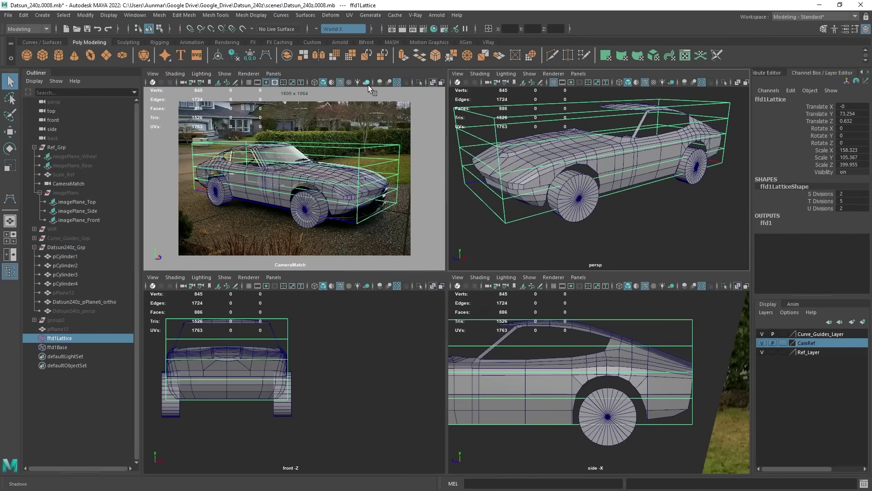
- Set the lattice's S, T and U divisions to 3 each
key(f)
click(848, 195)
text(3)
key(Tab)
key(Tab)
text(3)
key(Return)
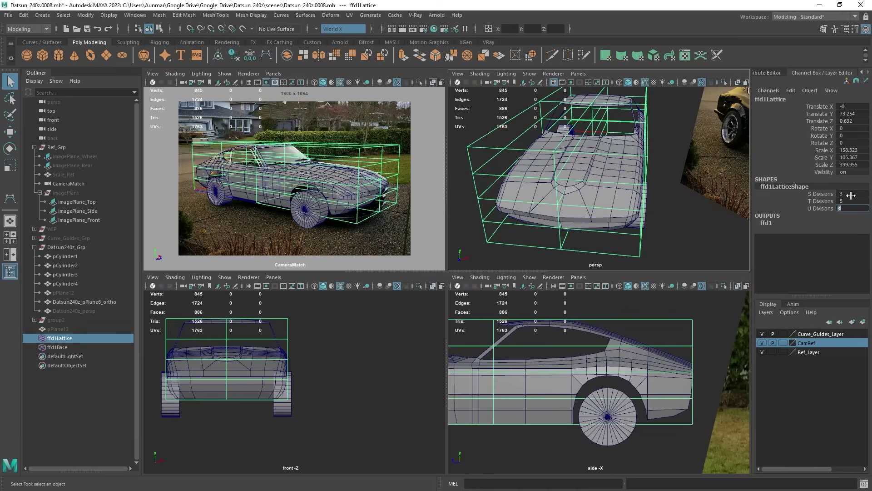
click(849, 201)
text(3)
key(Return)
- Move the lattice's side points symmetrically outward to about X 84.0 to widen the body, comparing it with the photo
scroll(628, 149, down, 5)
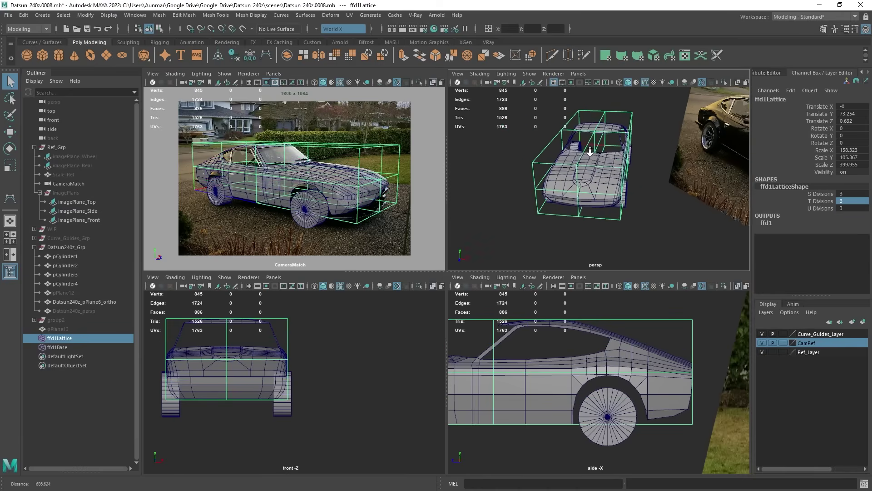
alt+drag(628, 149, 632, 122)
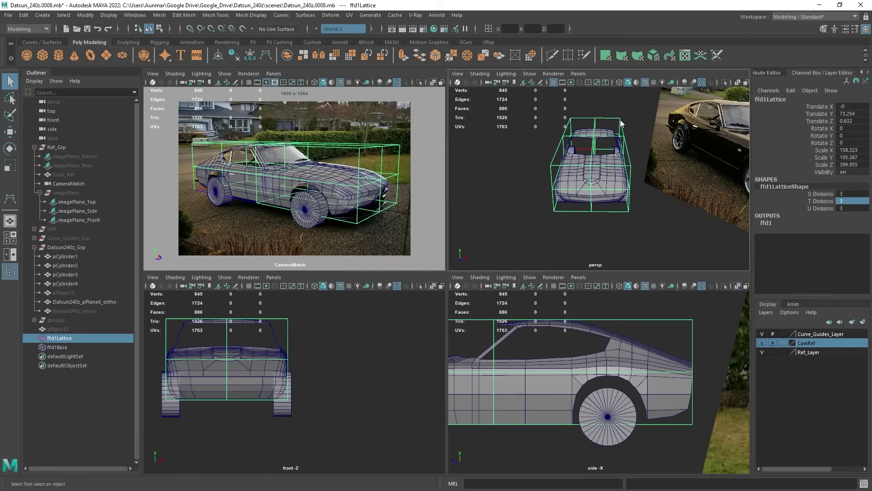
right_click(620, 119)
right_drag(621, 122, 620, 101)
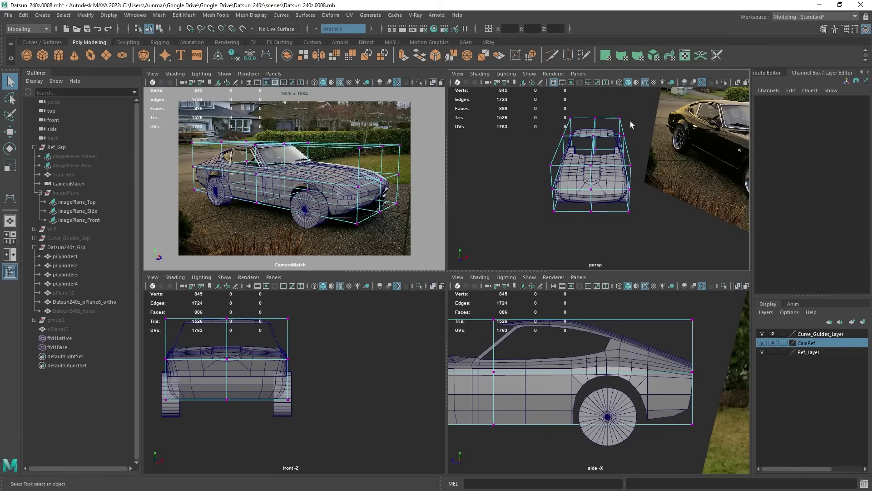
drag(613, 151, 661, 264)
key(w)
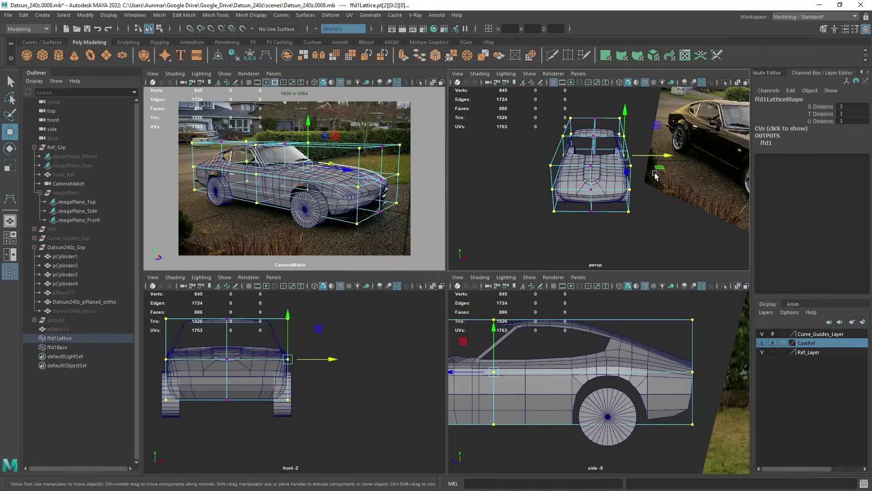
drag(660, 156, 662, 159)
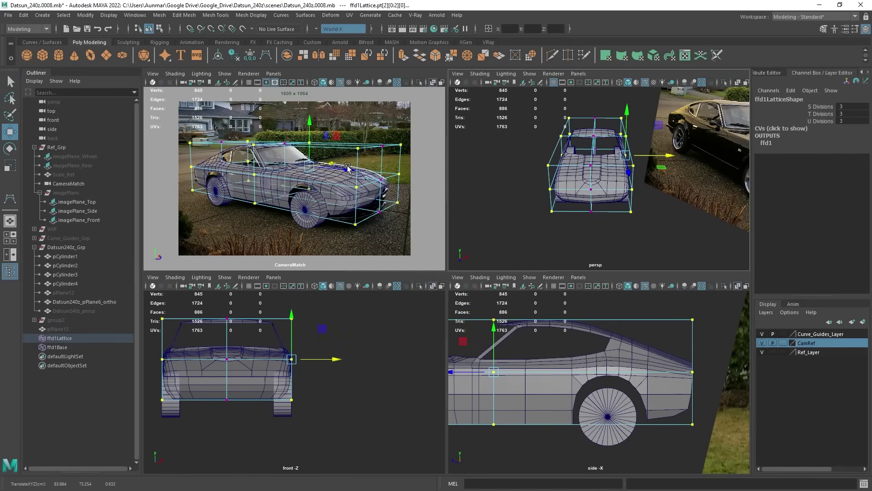
key(space)
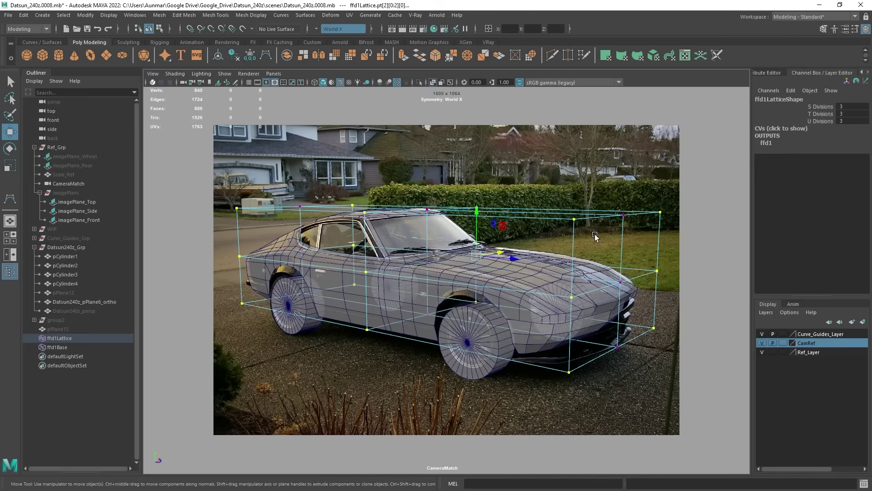
alt+middle_drag(595, 237, 599, 235)
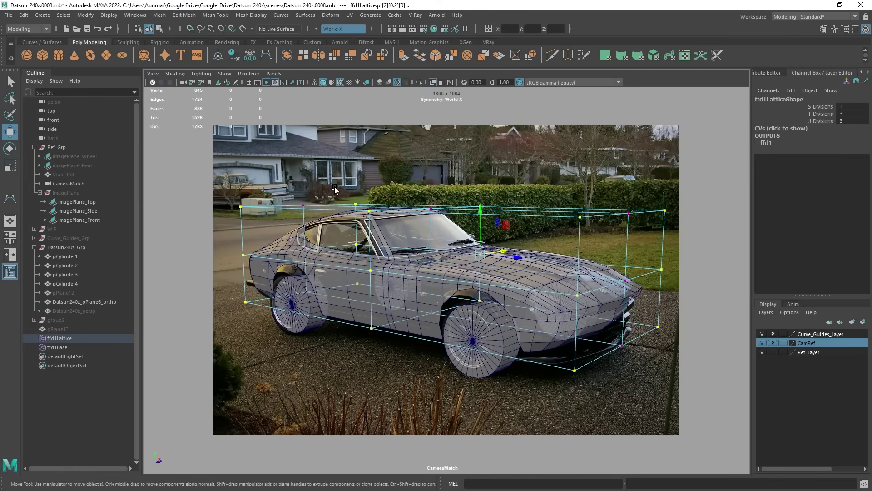
- Lower the lattice's top outer points at mid-length slightly and raise the rear top corner points to about Y 127.9
key(space)
alt+drag(545, 162, 523, 138)
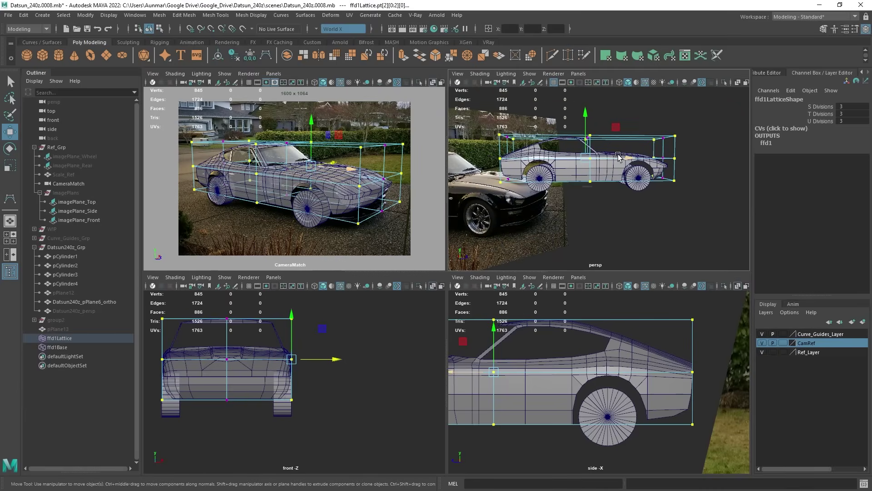
drag(549, 119, 608, 153)
key(space)
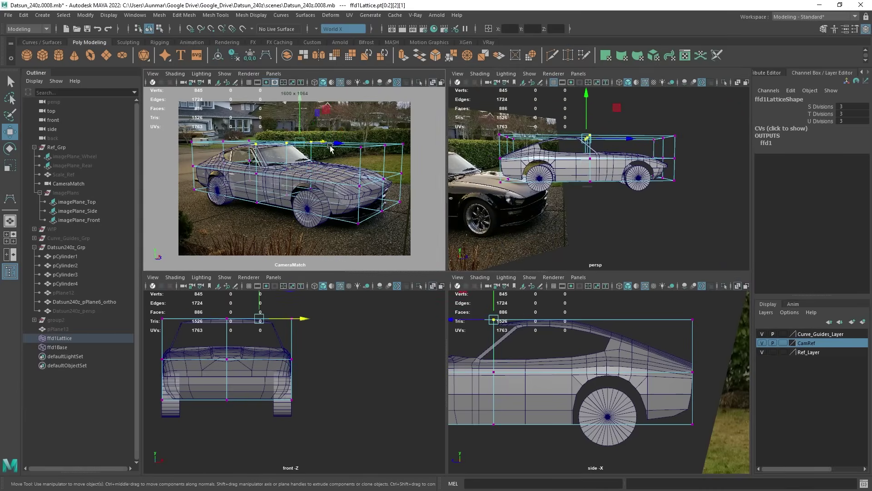
drag(457, 165, 459, 167)
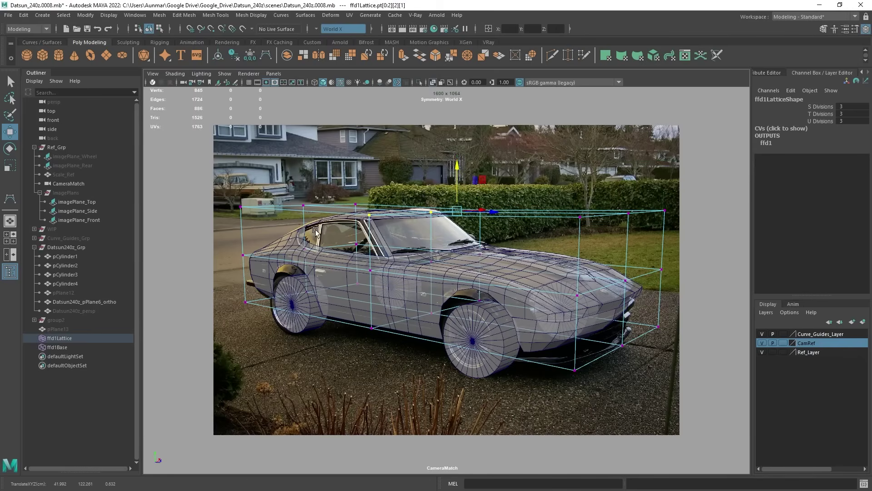
drag(458, 179, 460, 177)
mouse_move(227, 186)
mouse_down()
mouse_move(255, 230)
mouse_move(243, 180)
mouse_up()
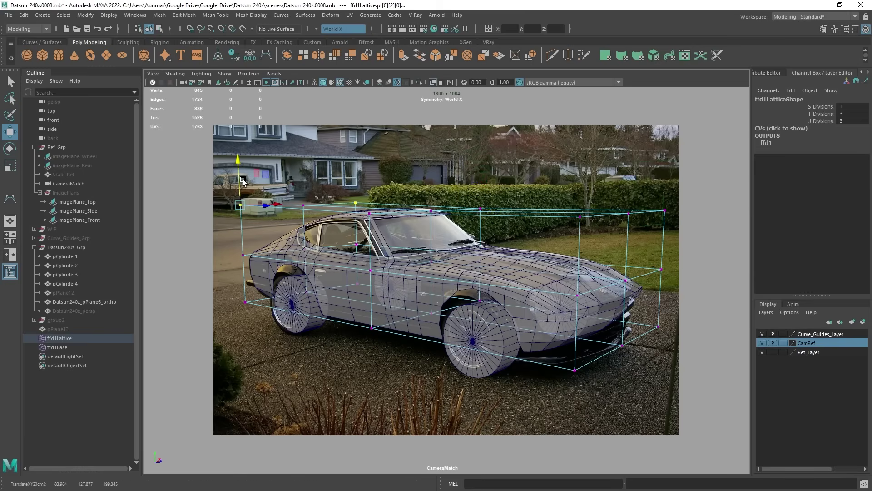
key(space)
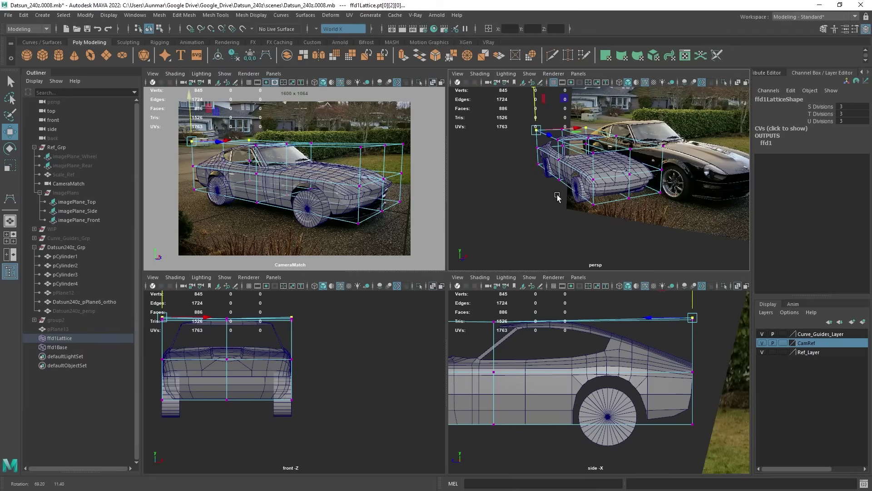
- Leave lattice point editing, hide the Datsun240z_pPlane6_ortho mesh and unhide the Datsun240z_persp mesh
key(q)
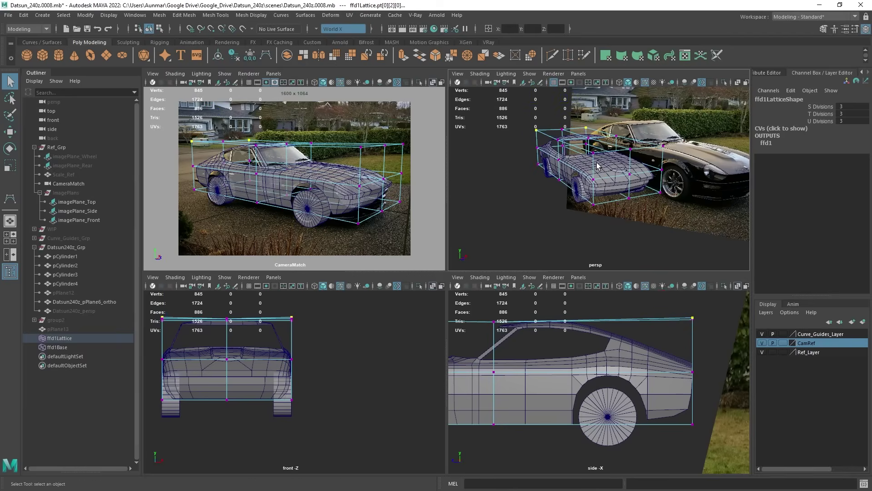
key(F8)
click(598, 169)
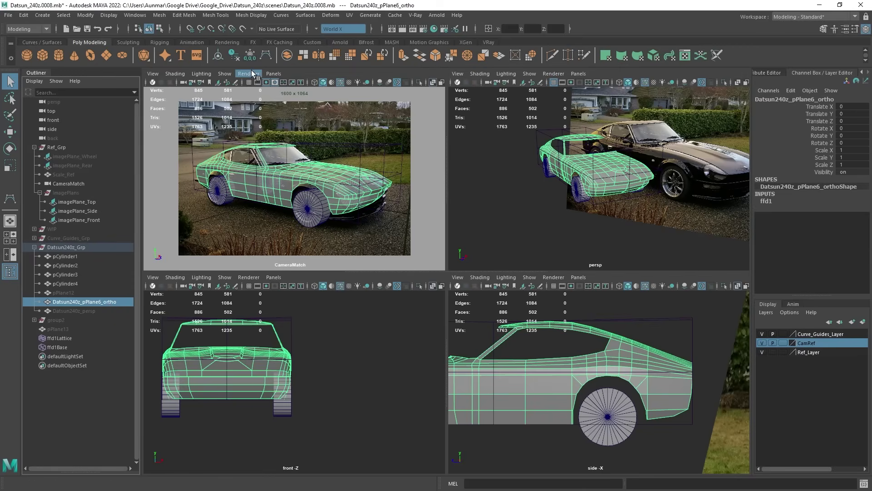
key(ctrl+h)
click(64, 310)
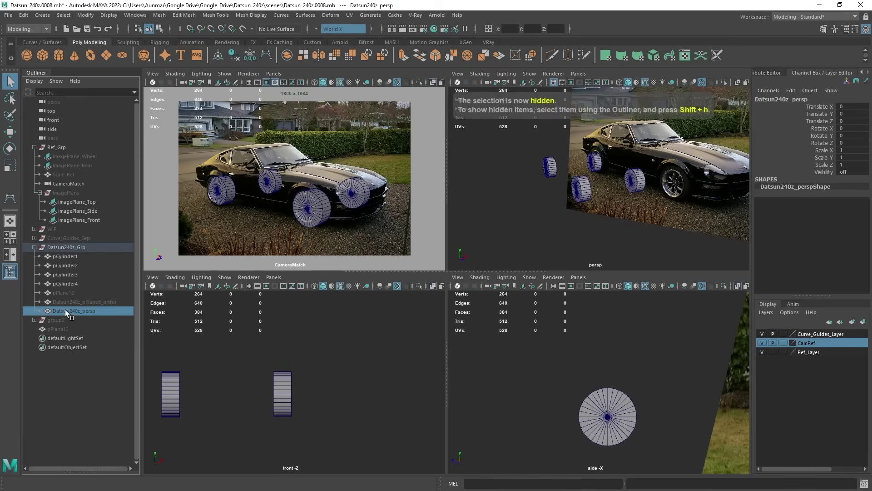
key(shift+h)
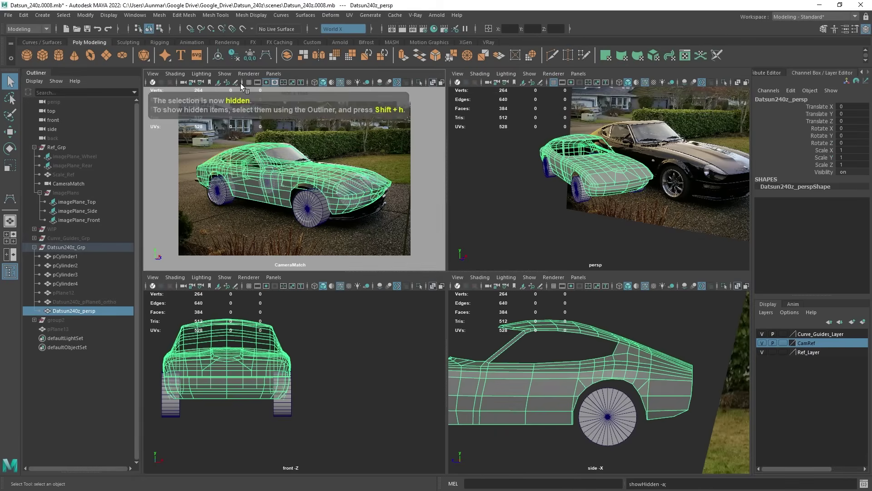
- Maximize the CameraMatch view, restore its saved camera bookmark and turn off X-ray shading
key(space)
click(152, 74)
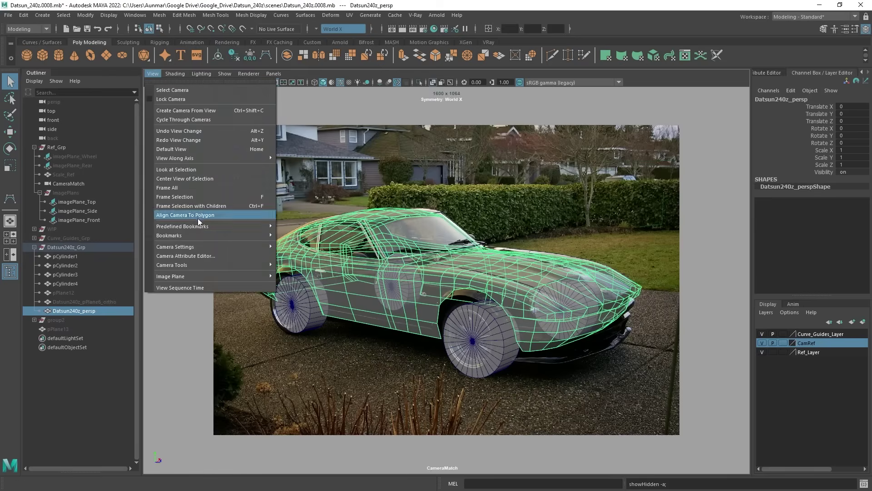
mouse_move(196, 232)
click(298, 236)
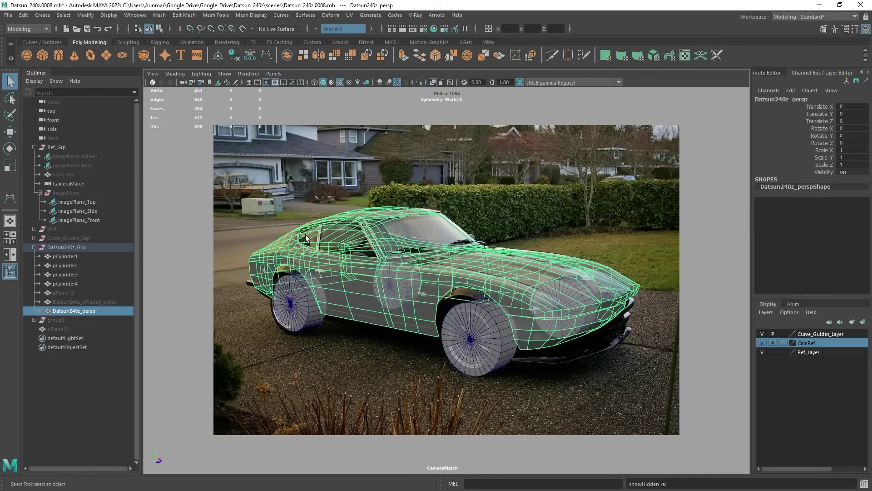
key(alt+x)
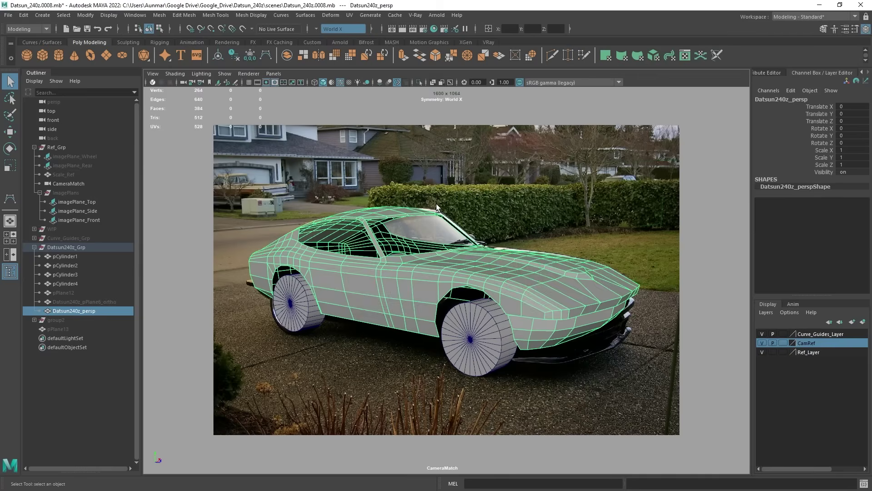
- Turn on backface culling for the Datsun240z_persp mesh and toggle X-ray shading to check it against the photo
click(109, 15)
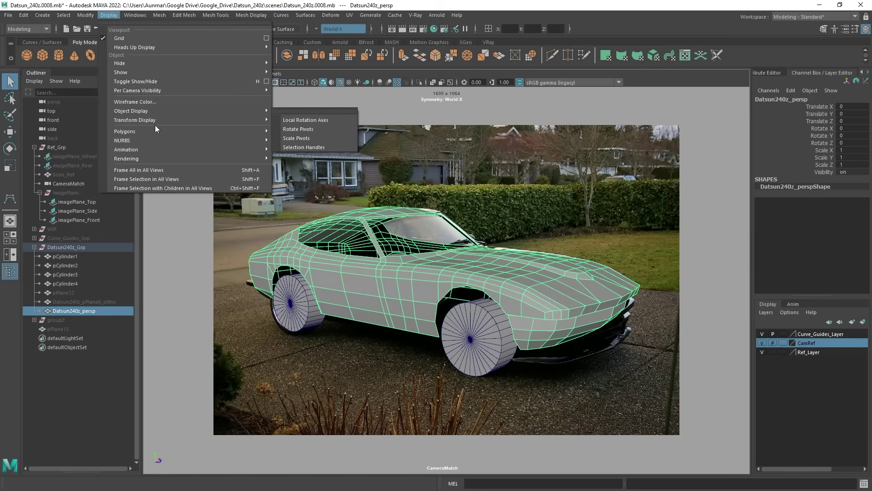
mouse_move(154, 129)
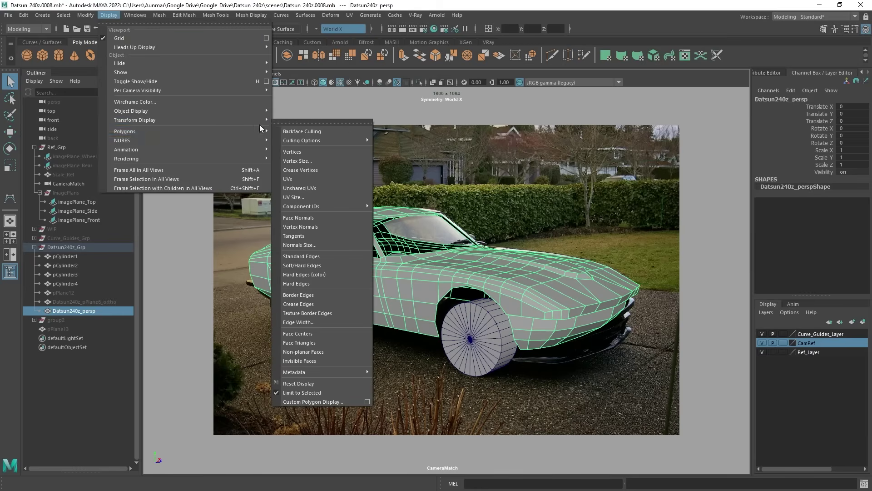
click(302, 131)
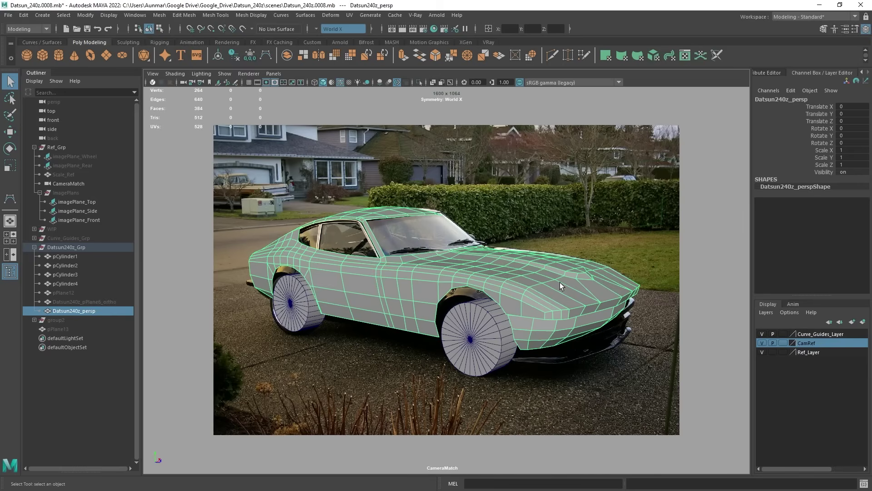
key(alt+x)
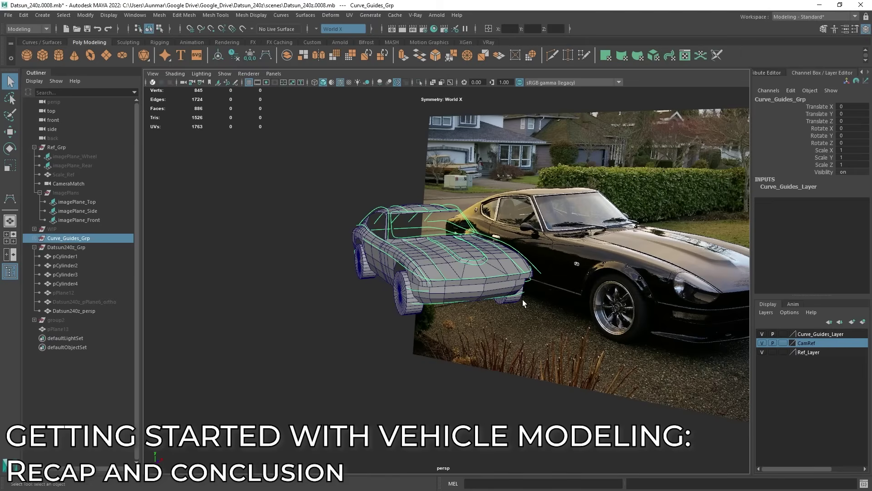
- Examine Curve_Guides_Grp against the body in the CameraMatch view, and isolated on its own in the perspective view
alt+middle_drag(566, 320, 554, 322)
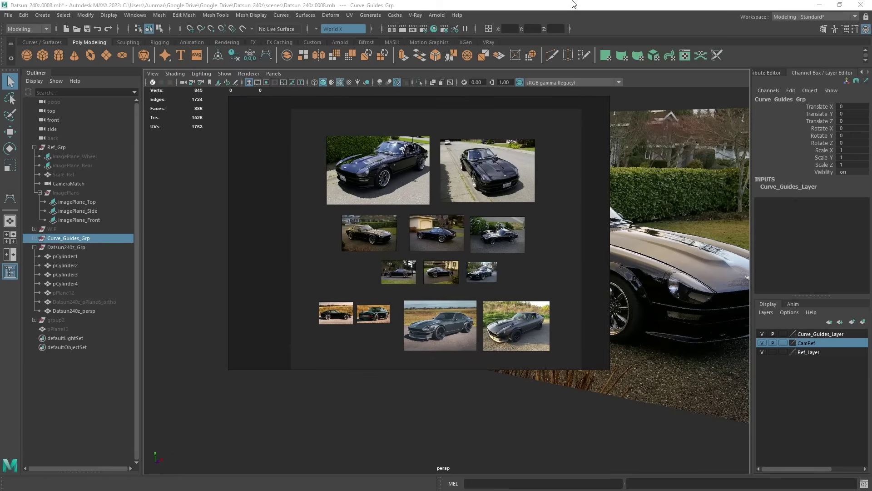
key(space)
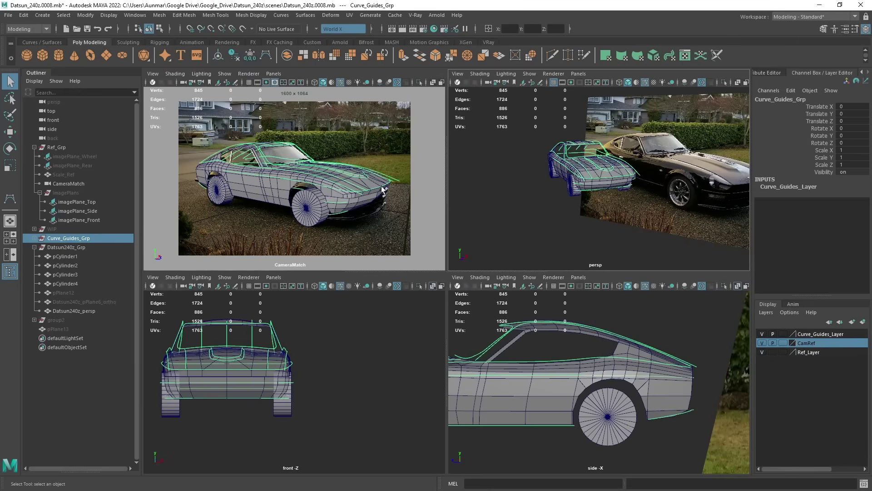
key(space)
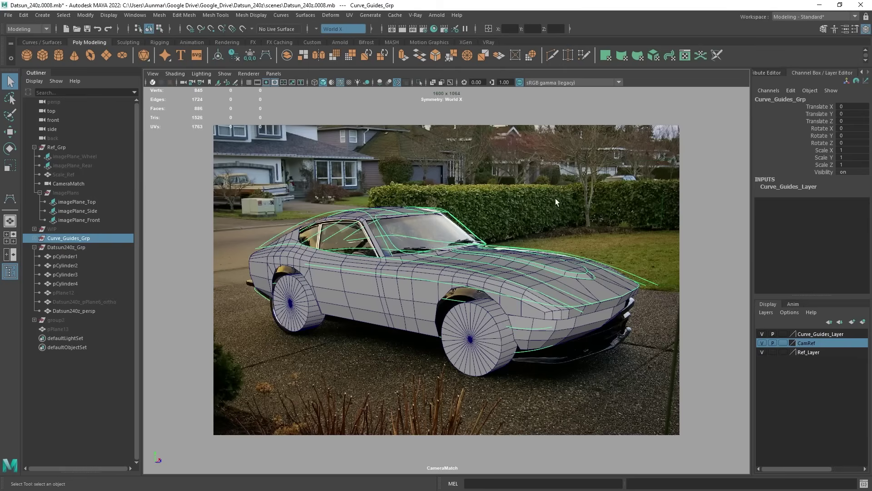
key(space)
alt+drag(598, 182, 616, 133)
key(ctrl+1)
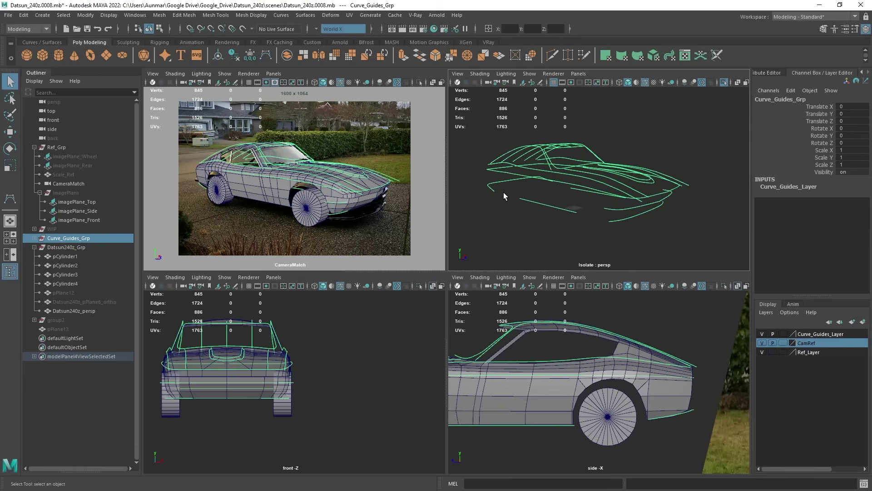
alt+drag(604, 203, 620, 192)
key(space)
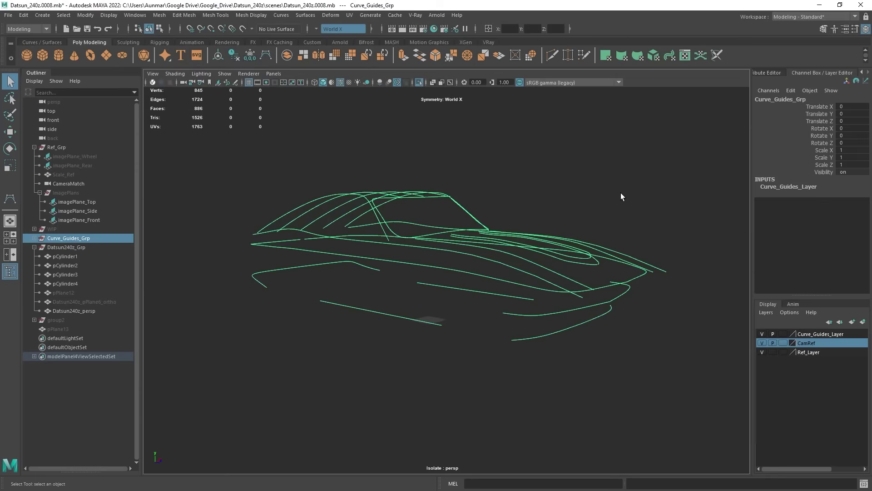
key(space)
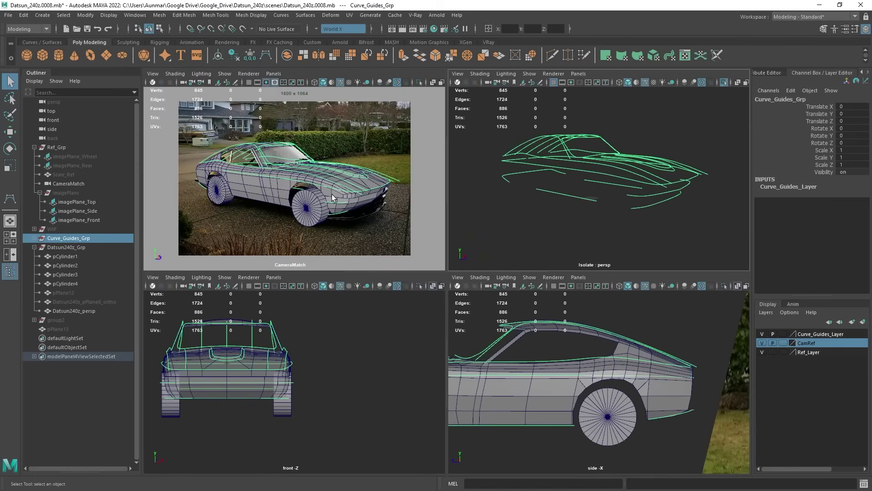
- Unhide the Datsun240z_pPlane6_ortho mesh and end the isolation in the perspective view
click(267, 184)
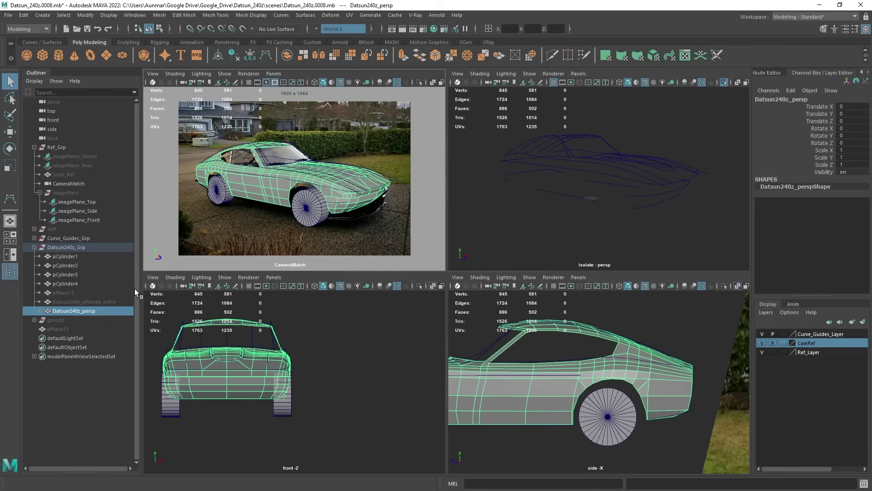
click(109, 301)
key(shift+h)
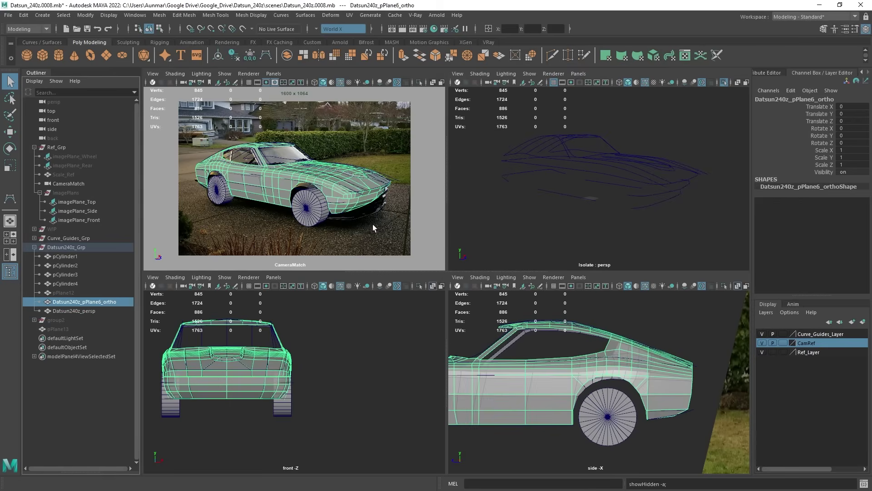
key(w)
key(ctrl+1)
- Move Datsun240z_pPlane6_ortho about 253.8 units along X to compare it with Datsun240z_persp, and undo the move
alt+drag(649, 186, 612, 199)
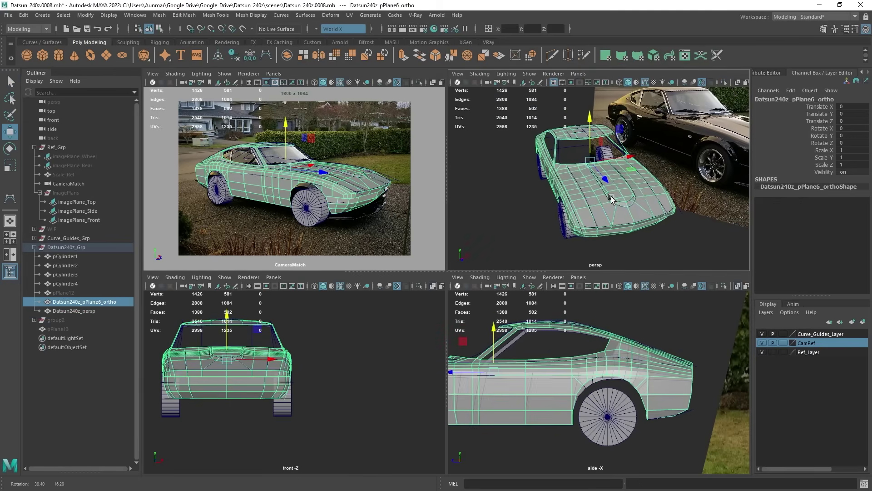
drag(621, 157, 725, 150)
alt+drag(636, 169, 657, 184)
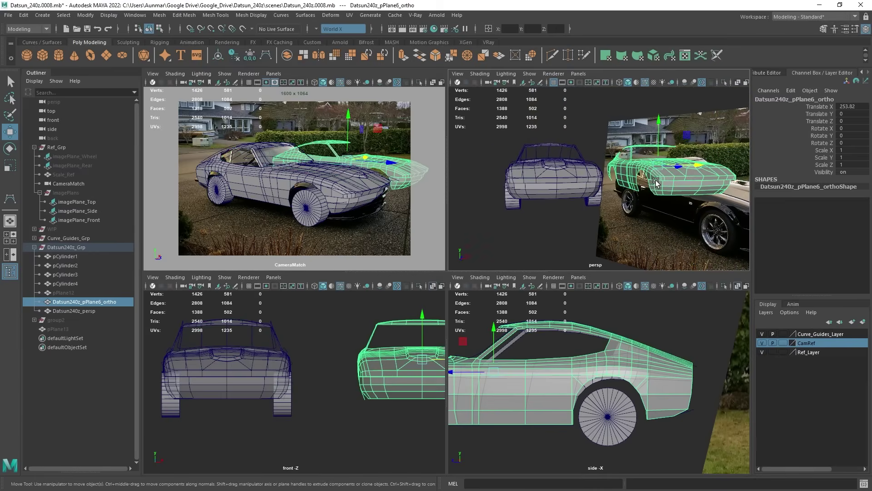
key(ctrl+z)
key(ctrl+z)
key(ctrl+z)
key(ctrl+z)
key(ctrl+z)
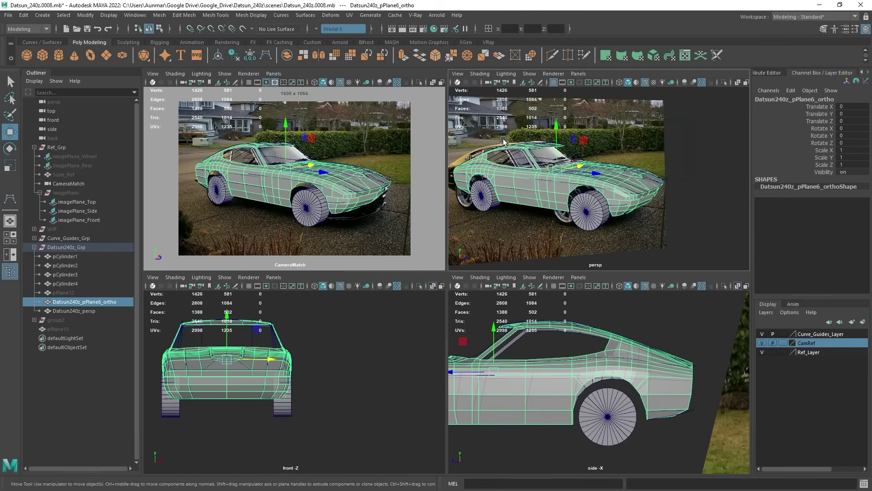
- Hide the Datsun240z_pPlane6_ortho mesh and inspect the remaining body in a maximized perspective view
key(ctrl+h)
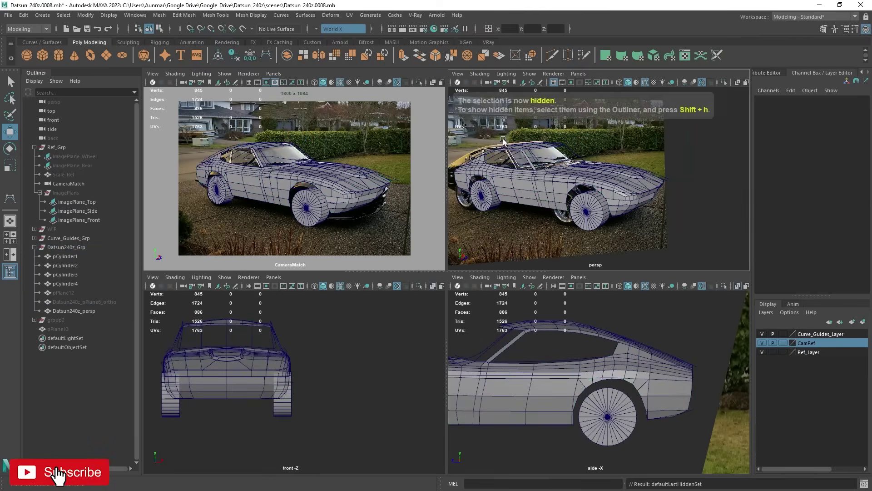
alt+drag(503, 139, 481, 341)
key(q)
key(space)
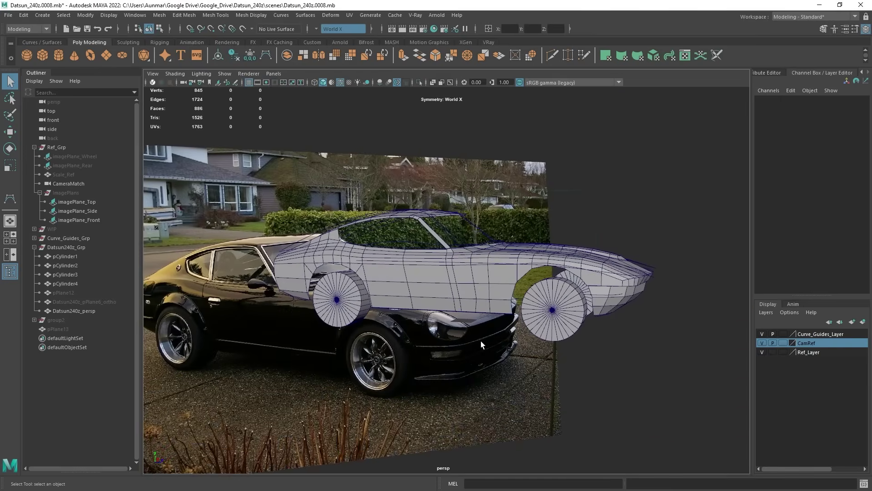